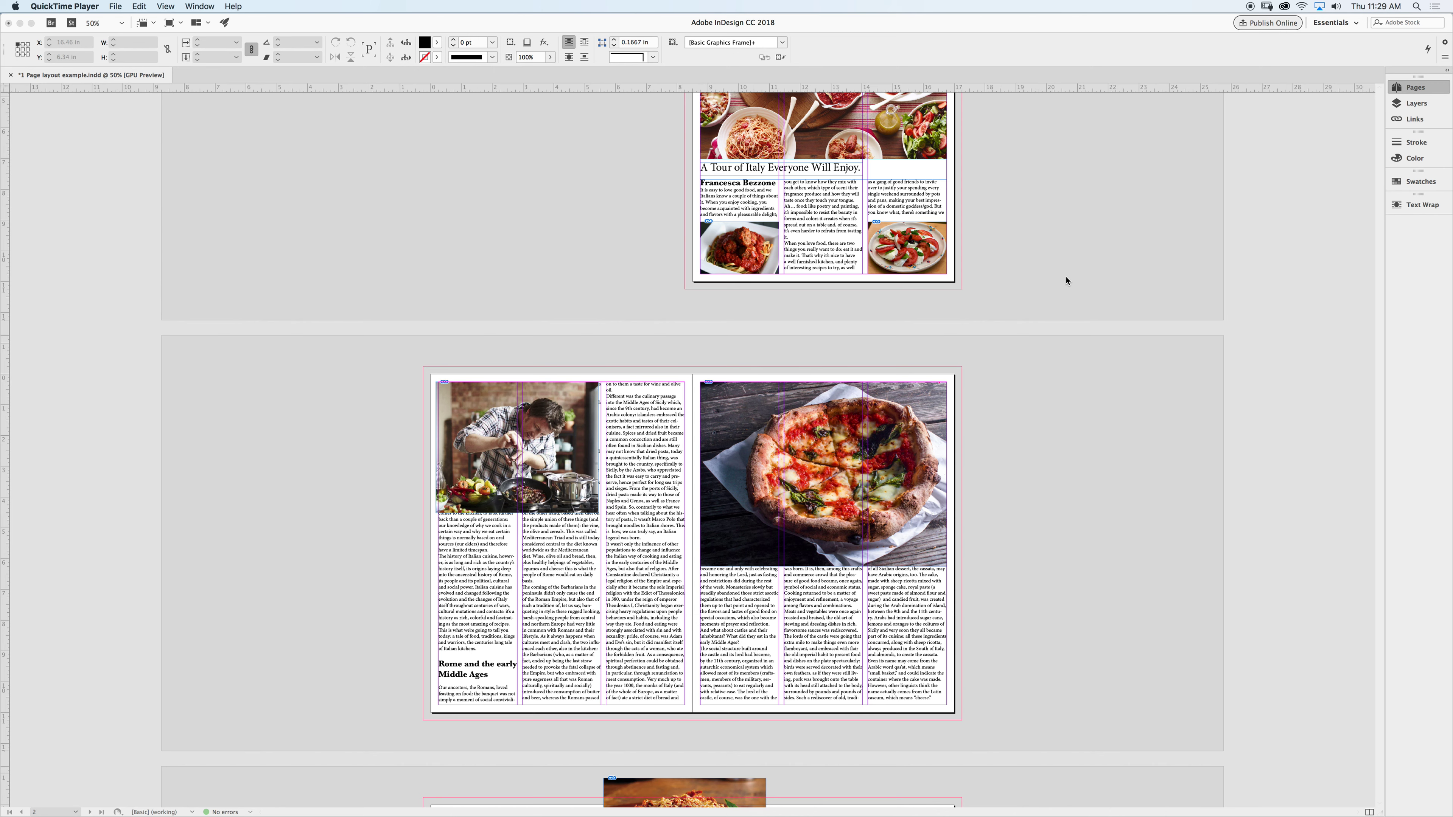
- Scroll through the layout to show the pizza spread and the lasagna and skewers page
{"action": "scroll", "coordinate": [1067, 281], "scroll_direction": "up", "scroll_amount": 1}
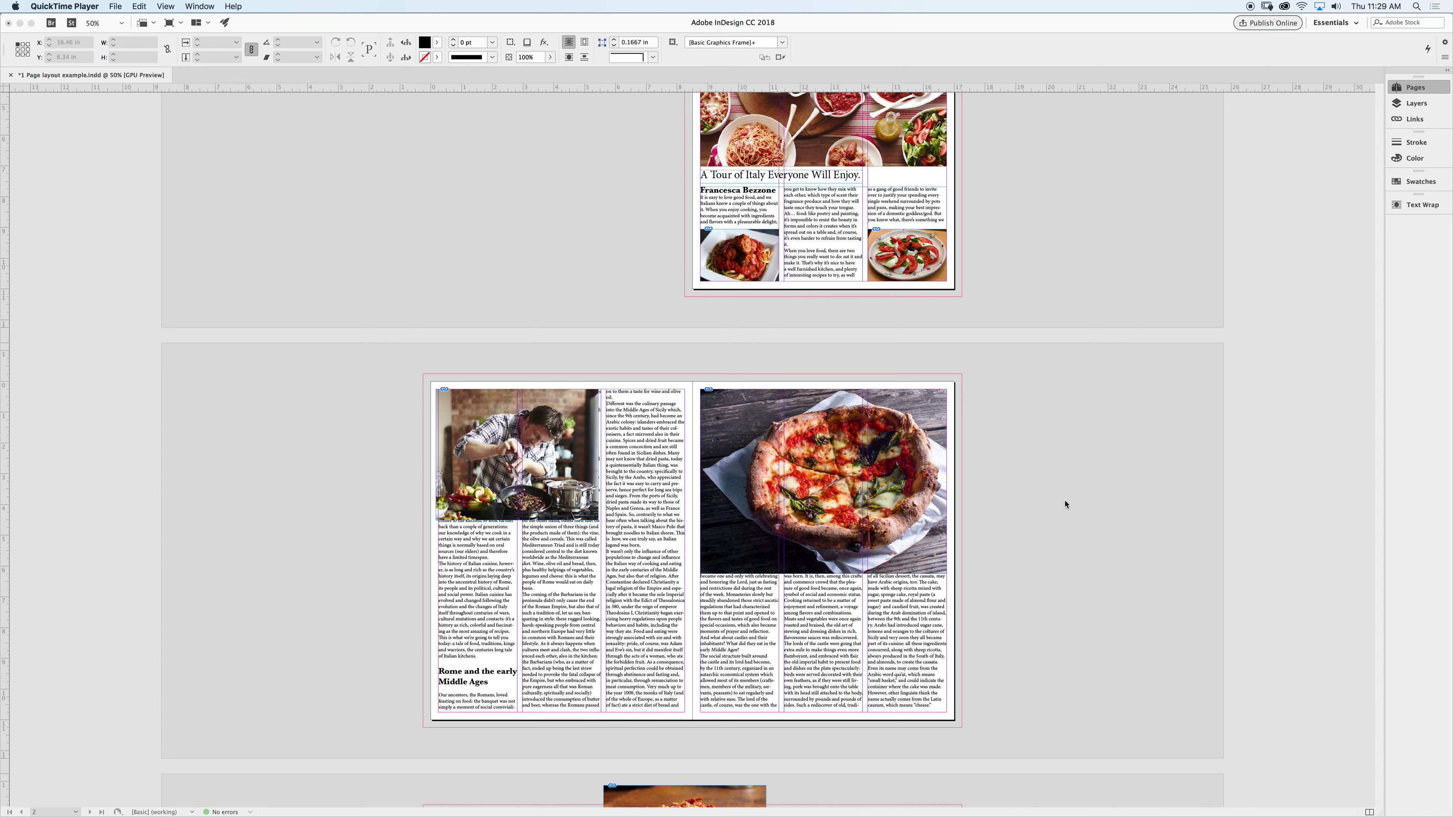
{"action": "scroll", "coordinate": [1065, 503], "scroll_direction": "down", "scroll_amount": 3}
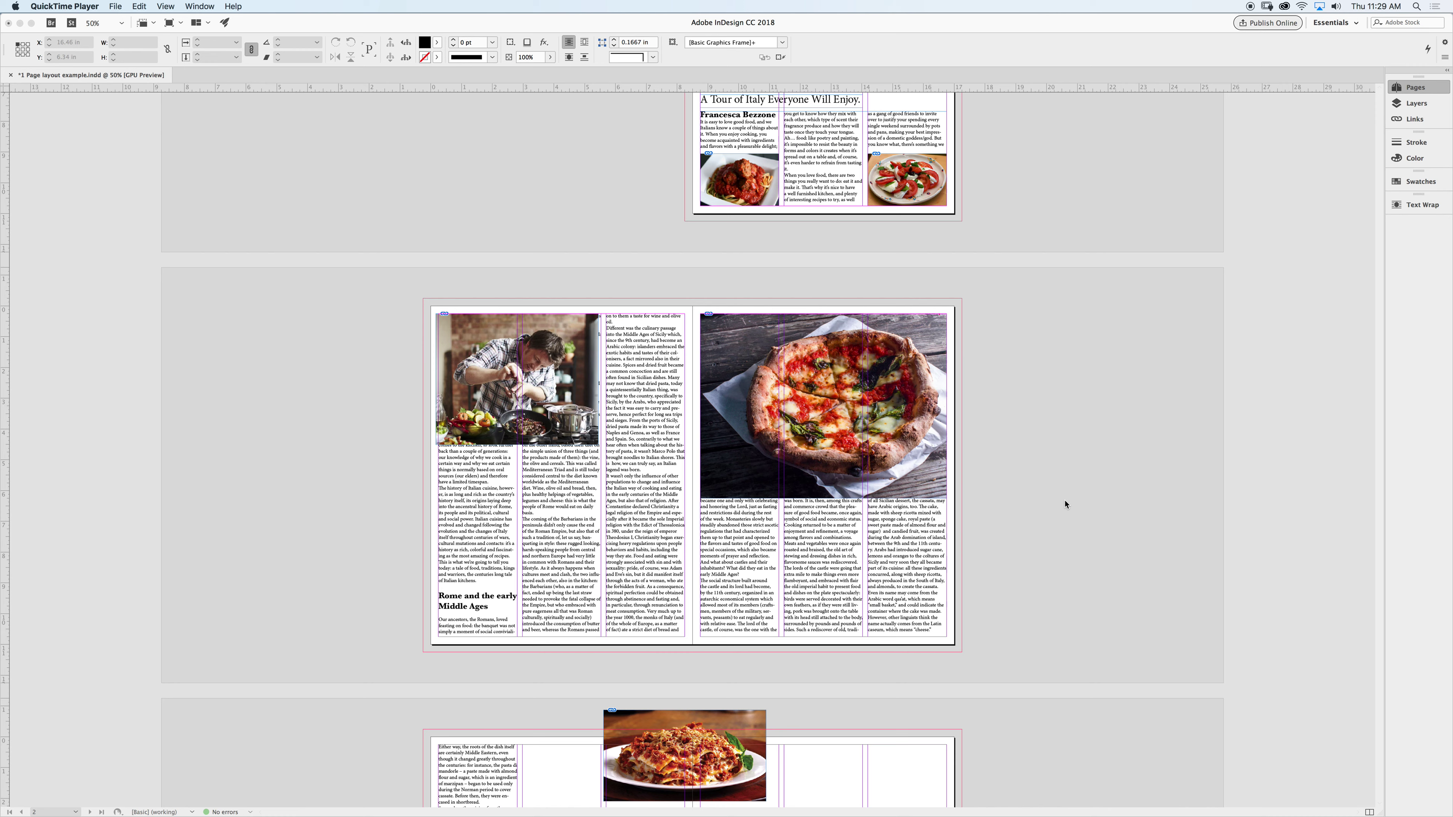
{"action": "scroll", "coordinate": [1022, 452], "scroll_direction": "down", "scroll_amount": 5}
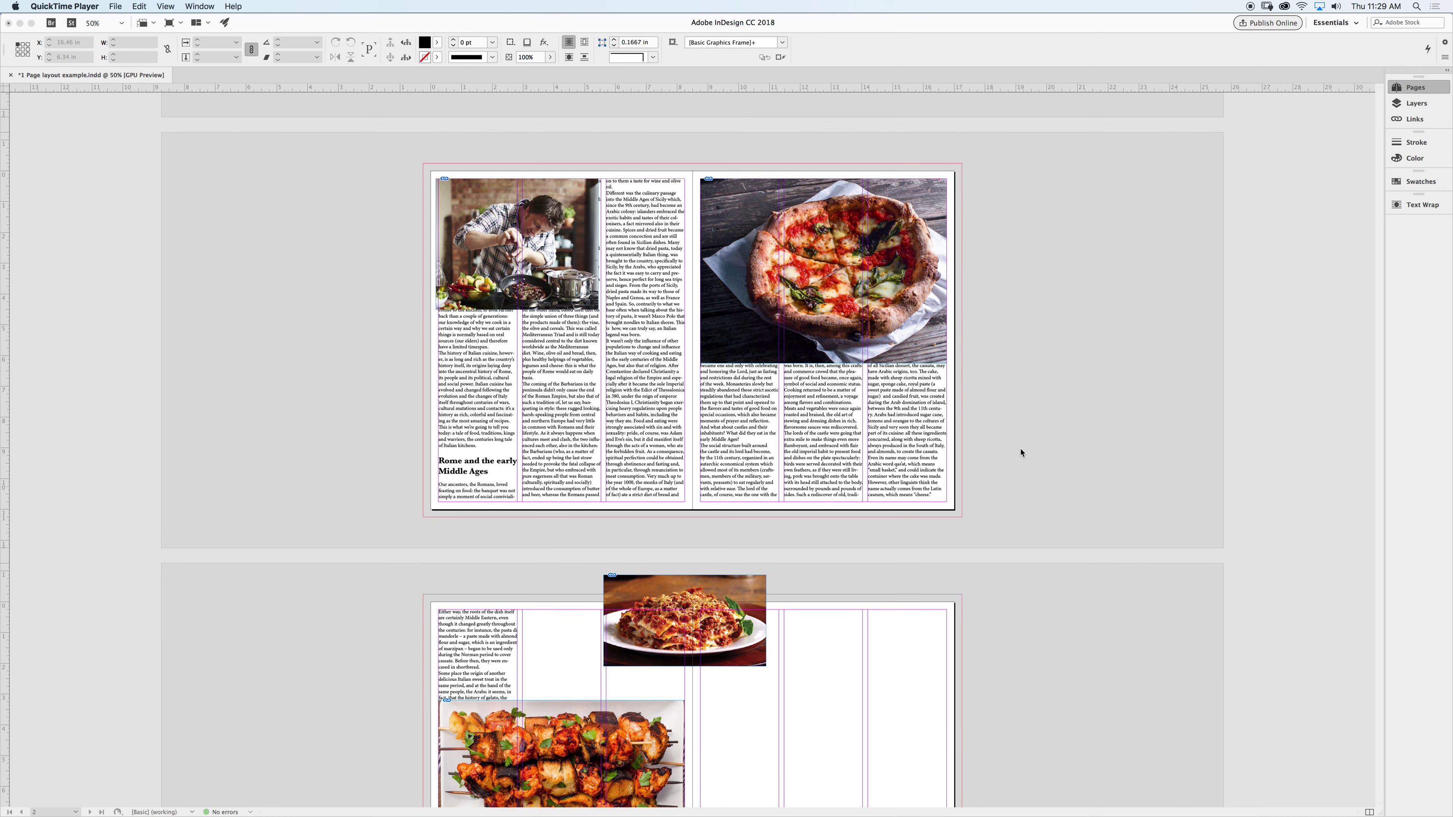
{"action": "scroll", "coordinate": [1022, 452], "scroll_direction": "down", "scroll_amount": 2}
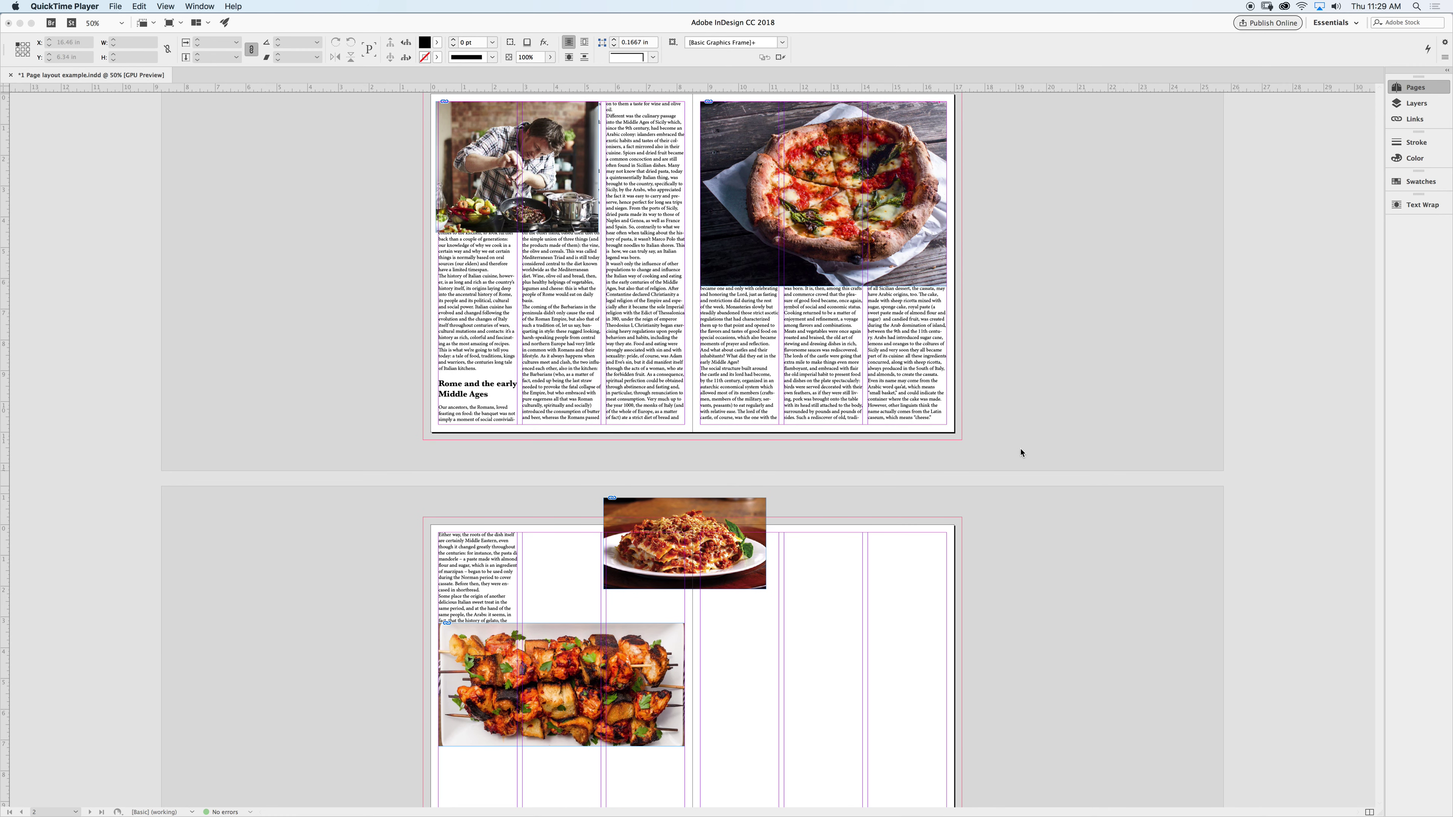
- Drag the lasagna photo onto the right-hand page
{"action": "left_click", "coordinate": [735, 530]}
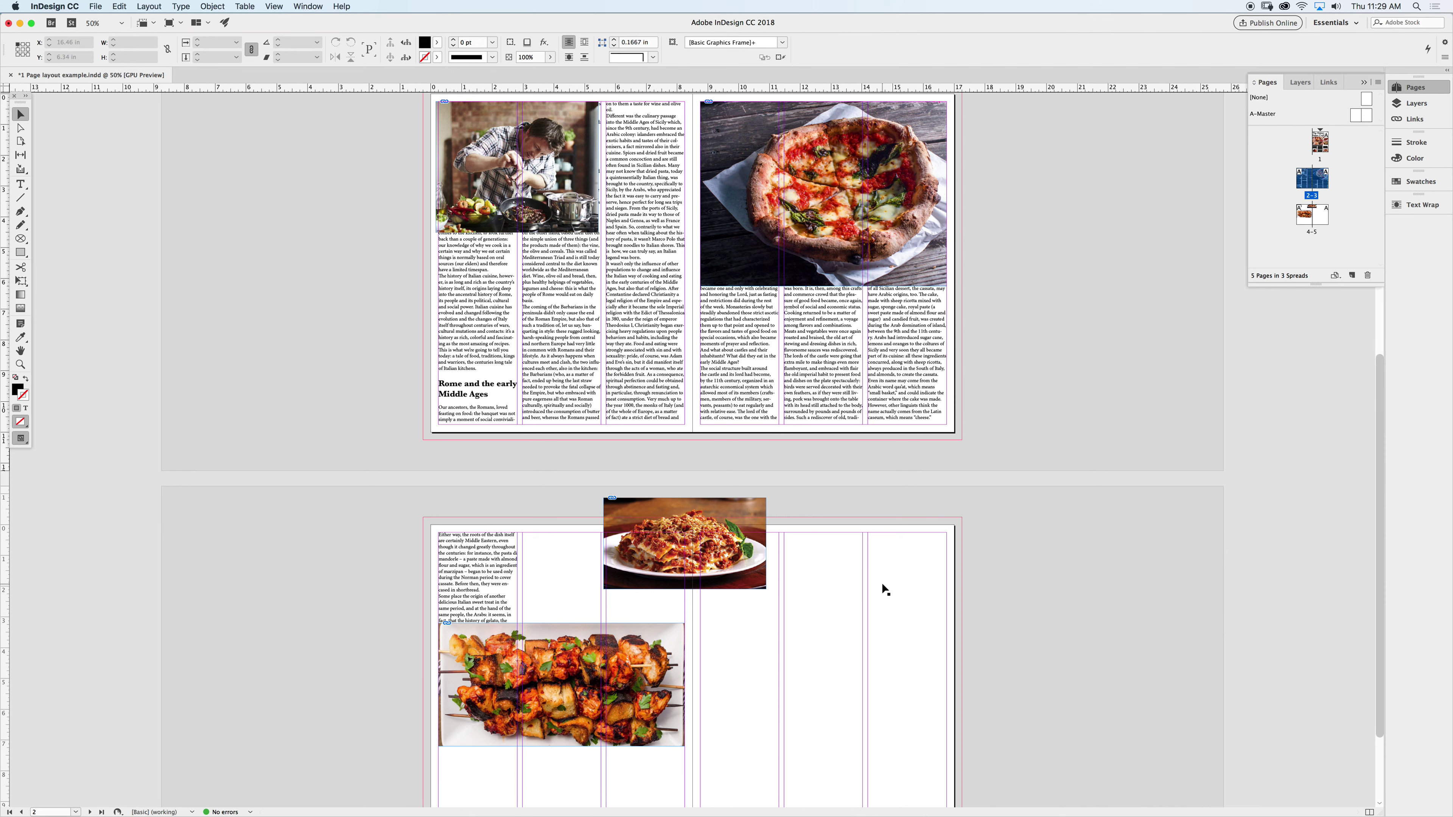
{"action": "key", "text": "super+v"}
{"action": "left_click_drag", "start_coordinate": [810, 560], "coordinate": [869, 585]}
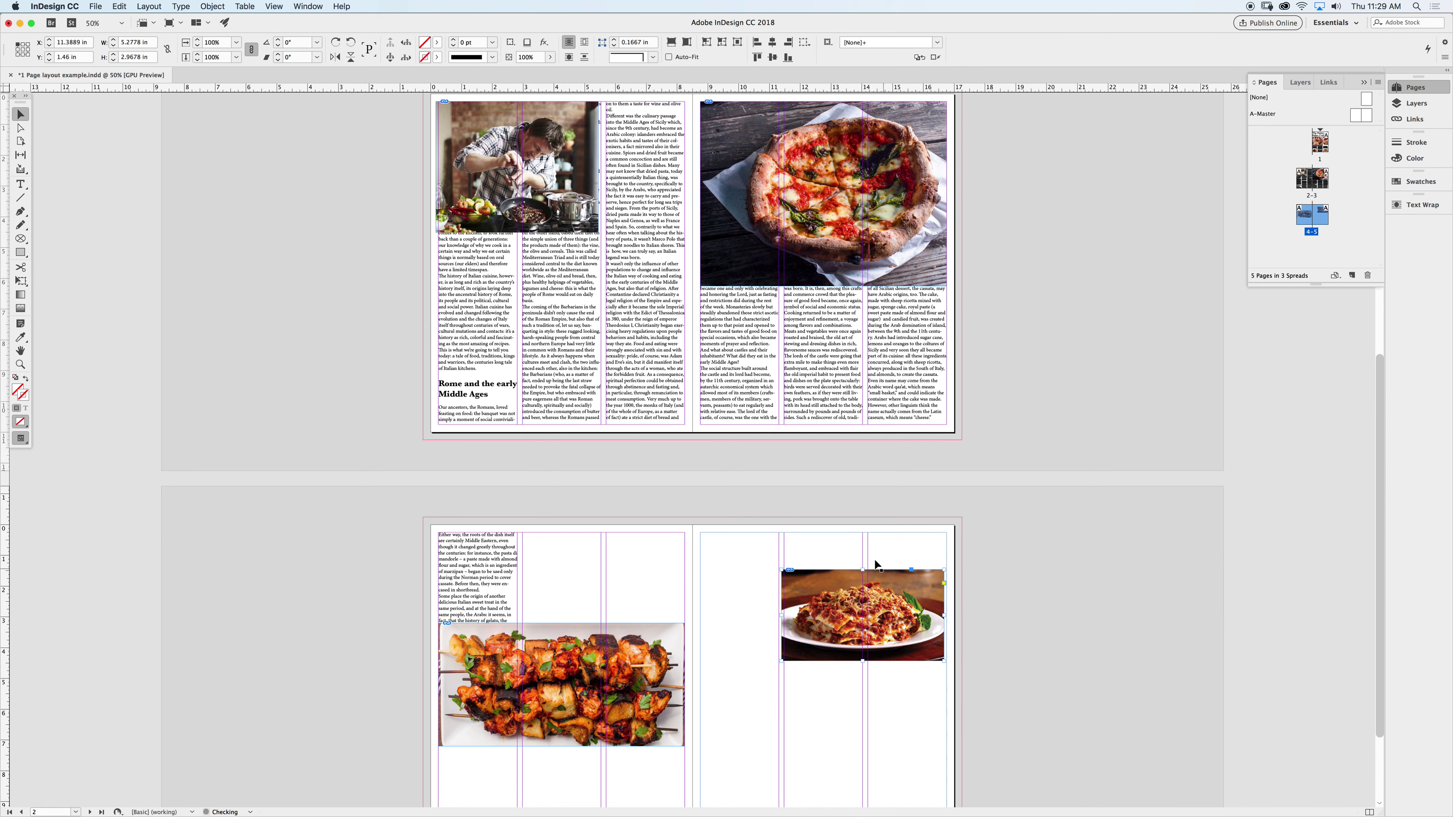
{"action": "left_click", "coordinate": [1099, 397]}
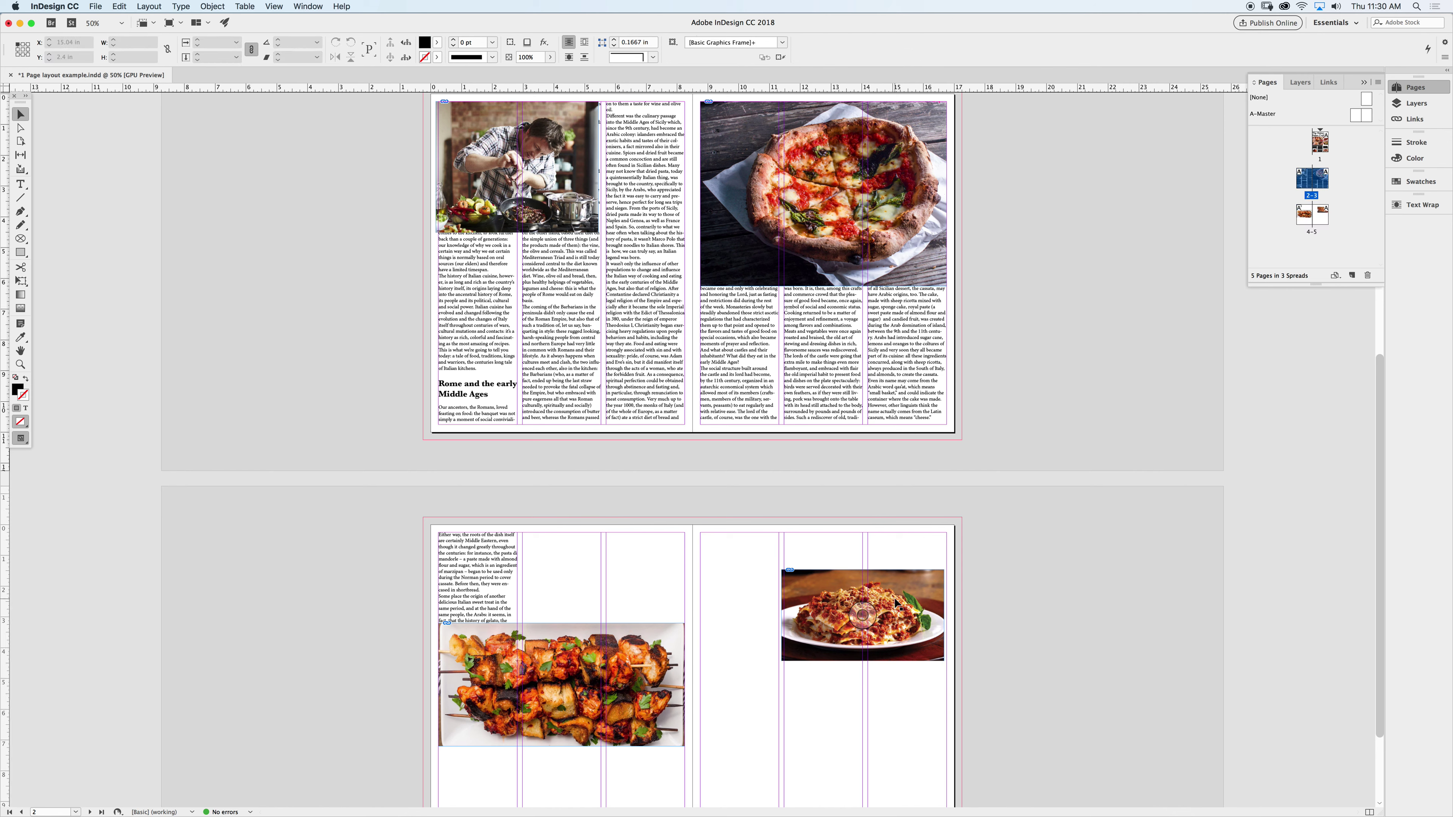
- Apply Wrap Around Bounding Box to the pizza and chef photos
{"action": "left_click", "coordinate": [898, 606]}
{"action": "left_click", "coordinate": [561, 685], "text": "shift"}
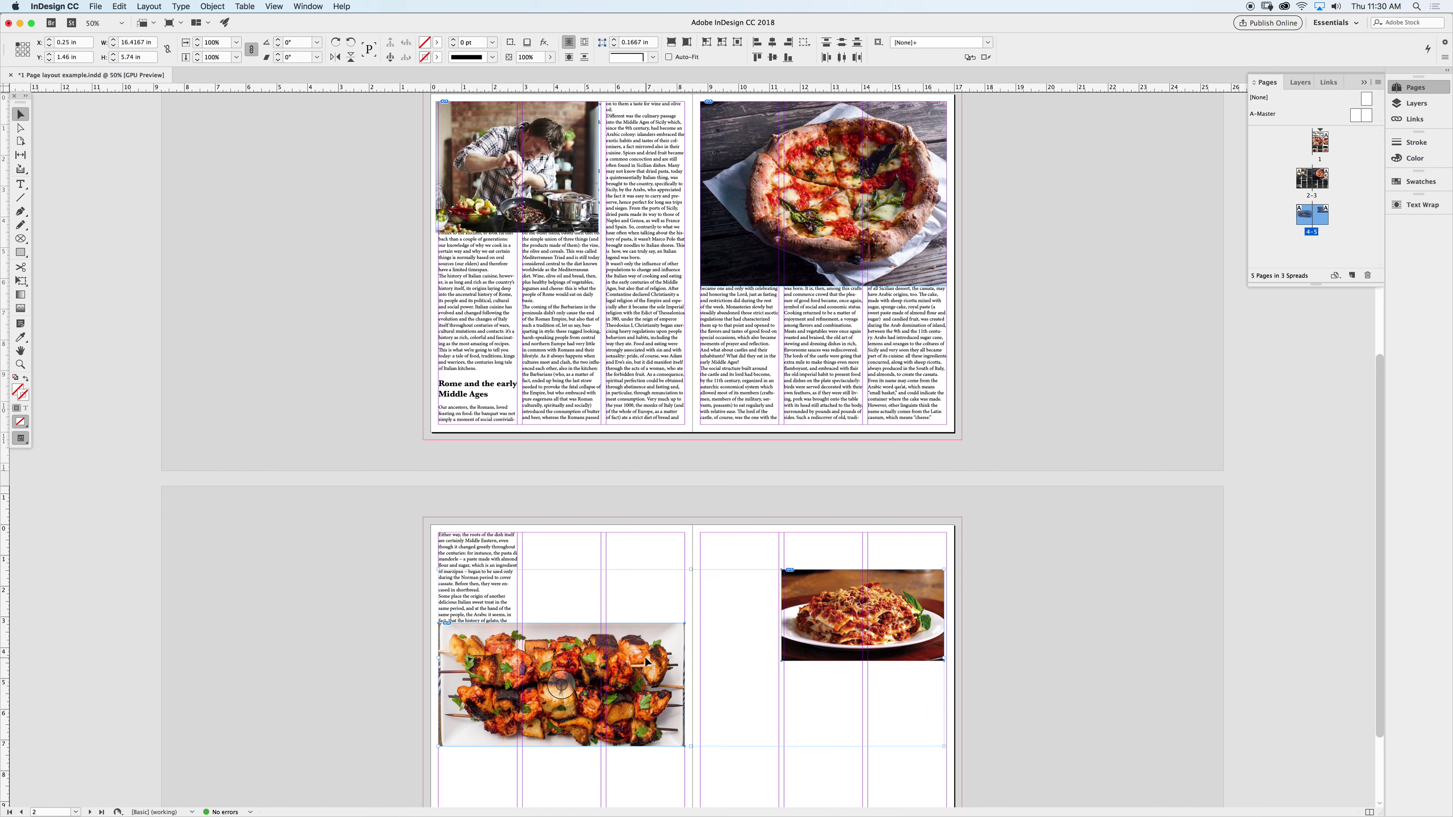
{"action": "left_click", "coordinate": [793, 183]}
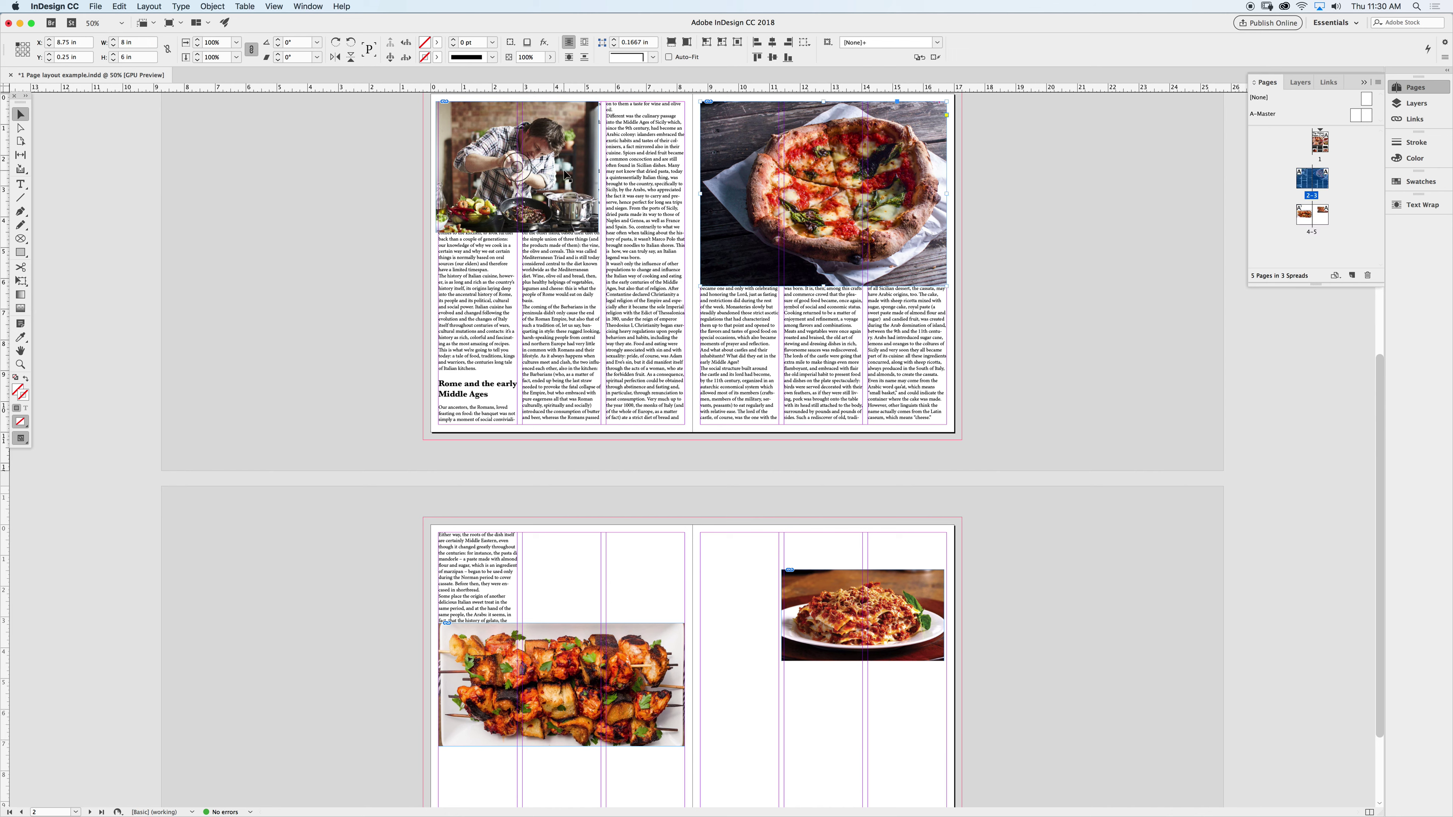
{"action": "left_click", "coordinate": [564, 174], "text": "shift"}
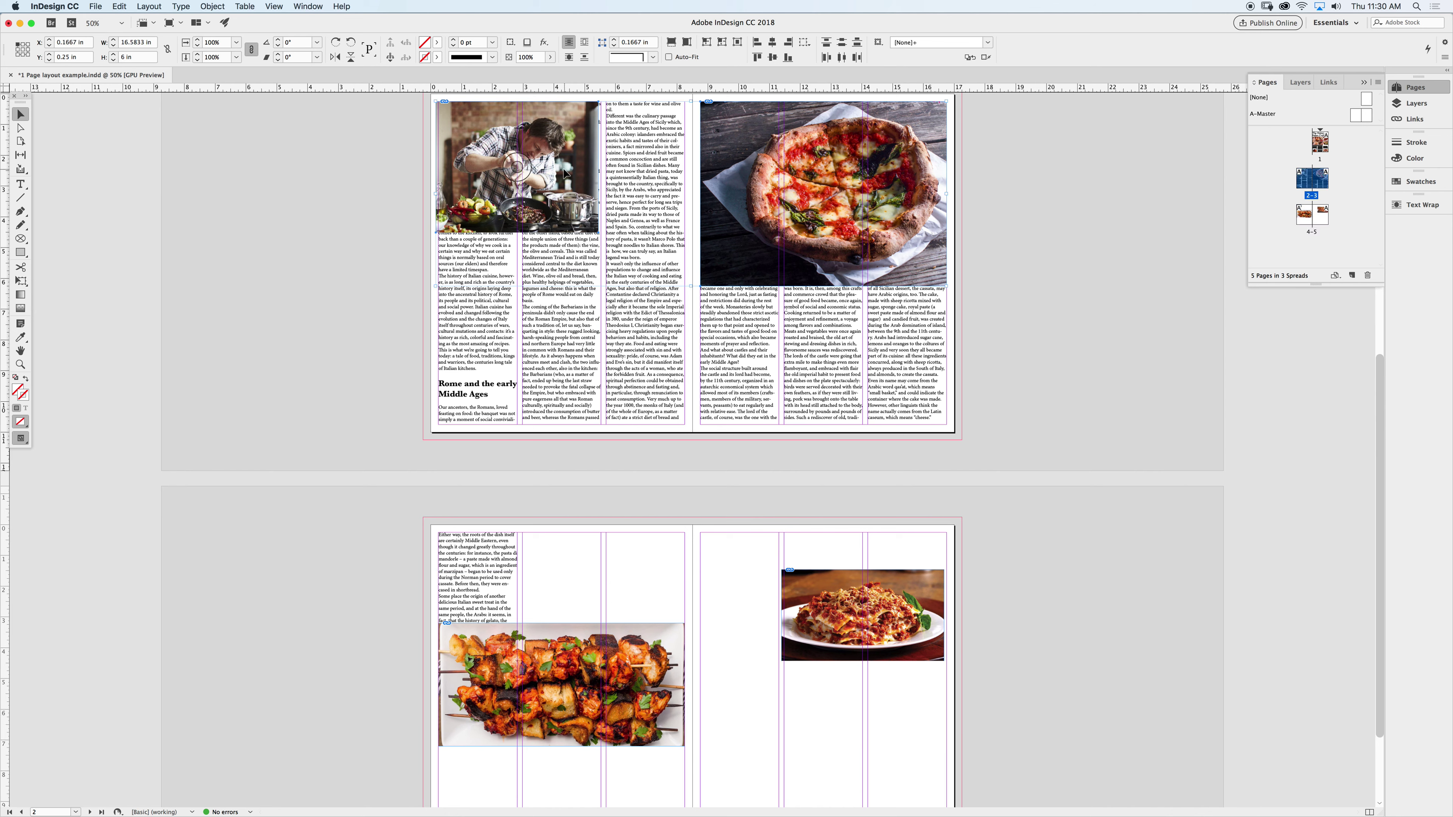
{"action": "scroll", "coordinate": [815, 186], "scroll_direction": "up", "scroll_amount": 5}
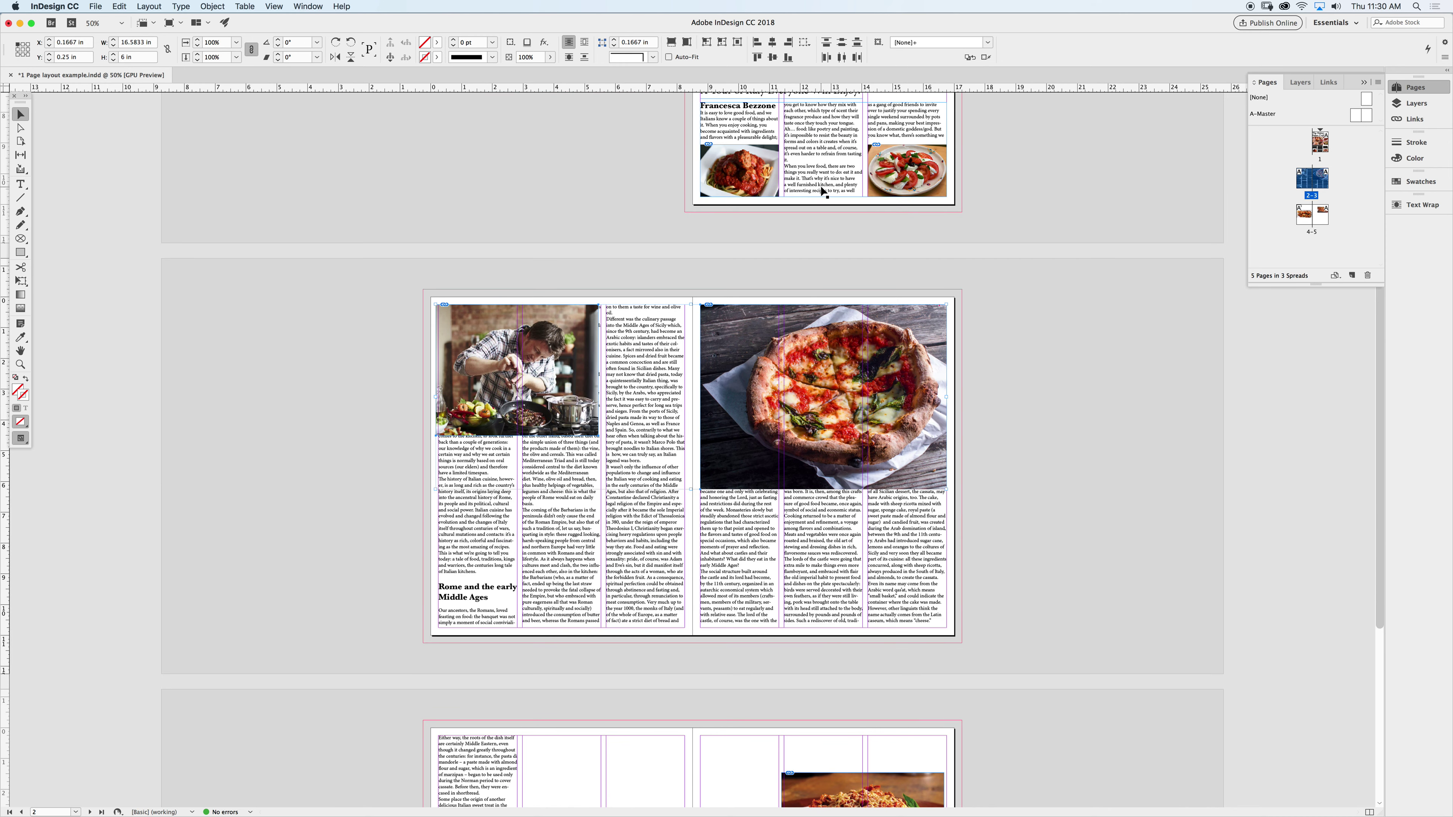
{"action": "left_click", "coordinate": [584, 44]}
{"action": "left_click", "coordinate": [1034, 400]}
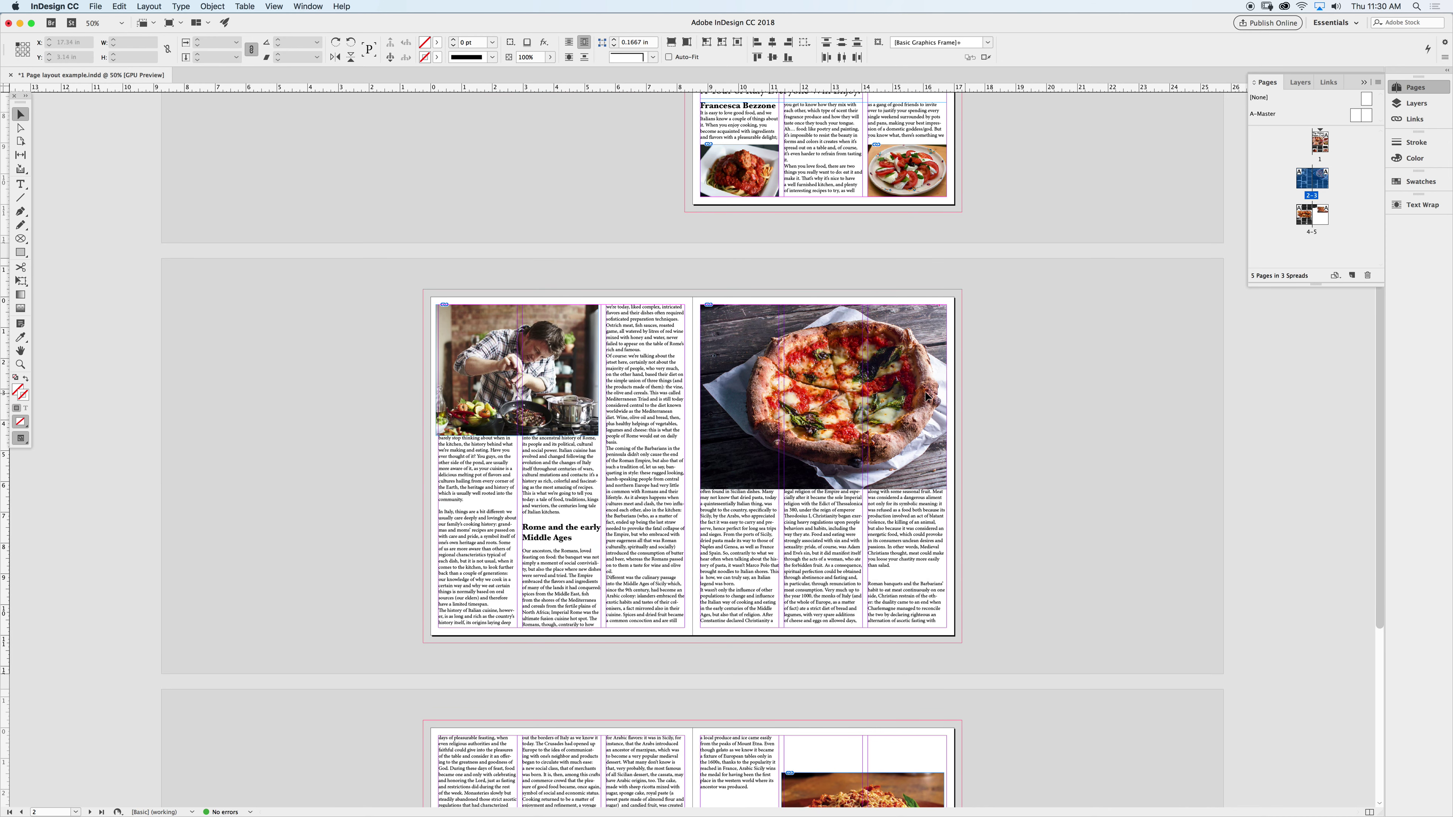
- Try nudging the pizza photo slightly right, then undo the move
{"action": "left_click", "coordinate": [748, 367]}
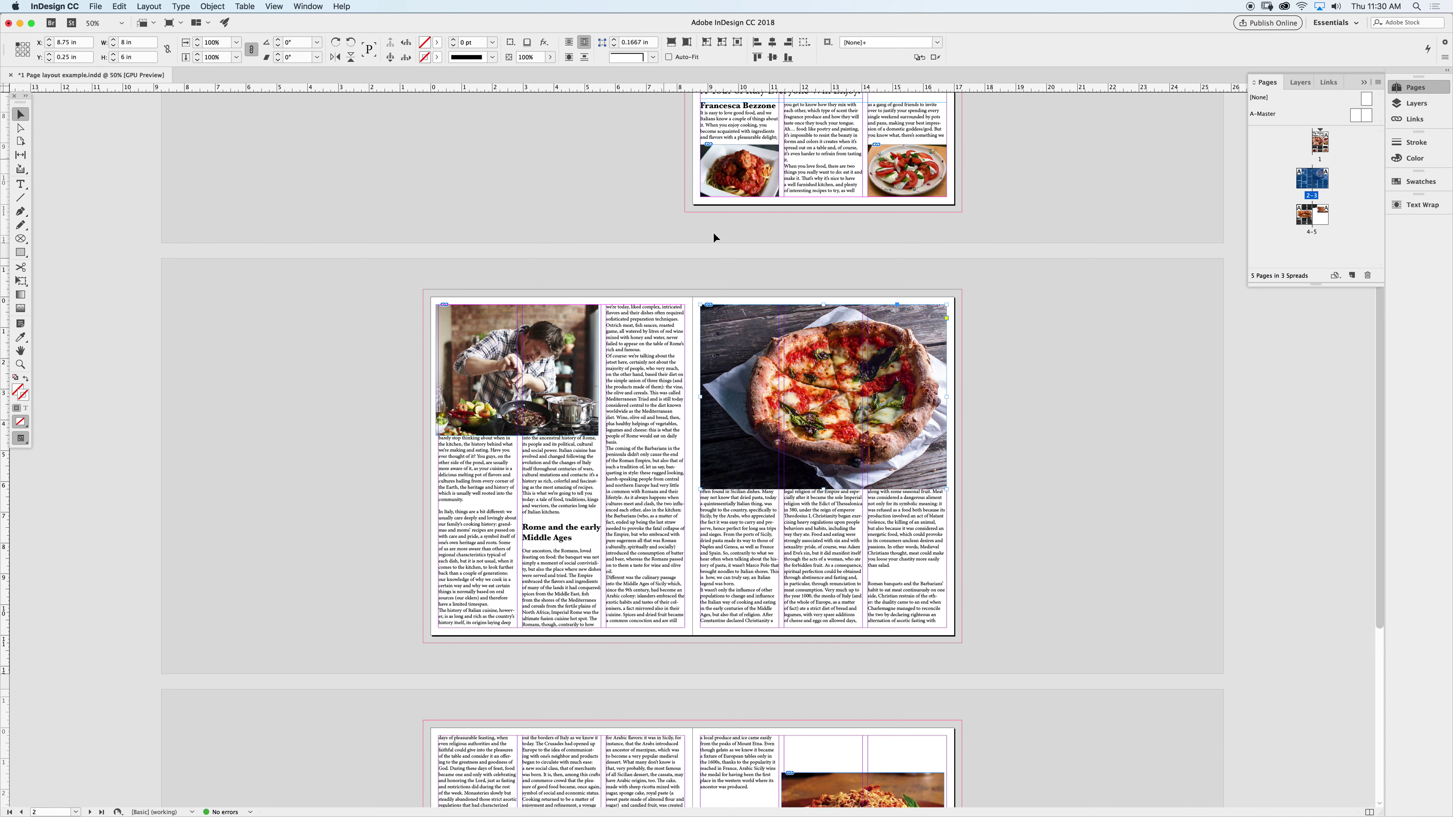
{"action": "scroll", "coordinate": [1083, 610], "scroll_direction": "down", "scroll_amount": 3}
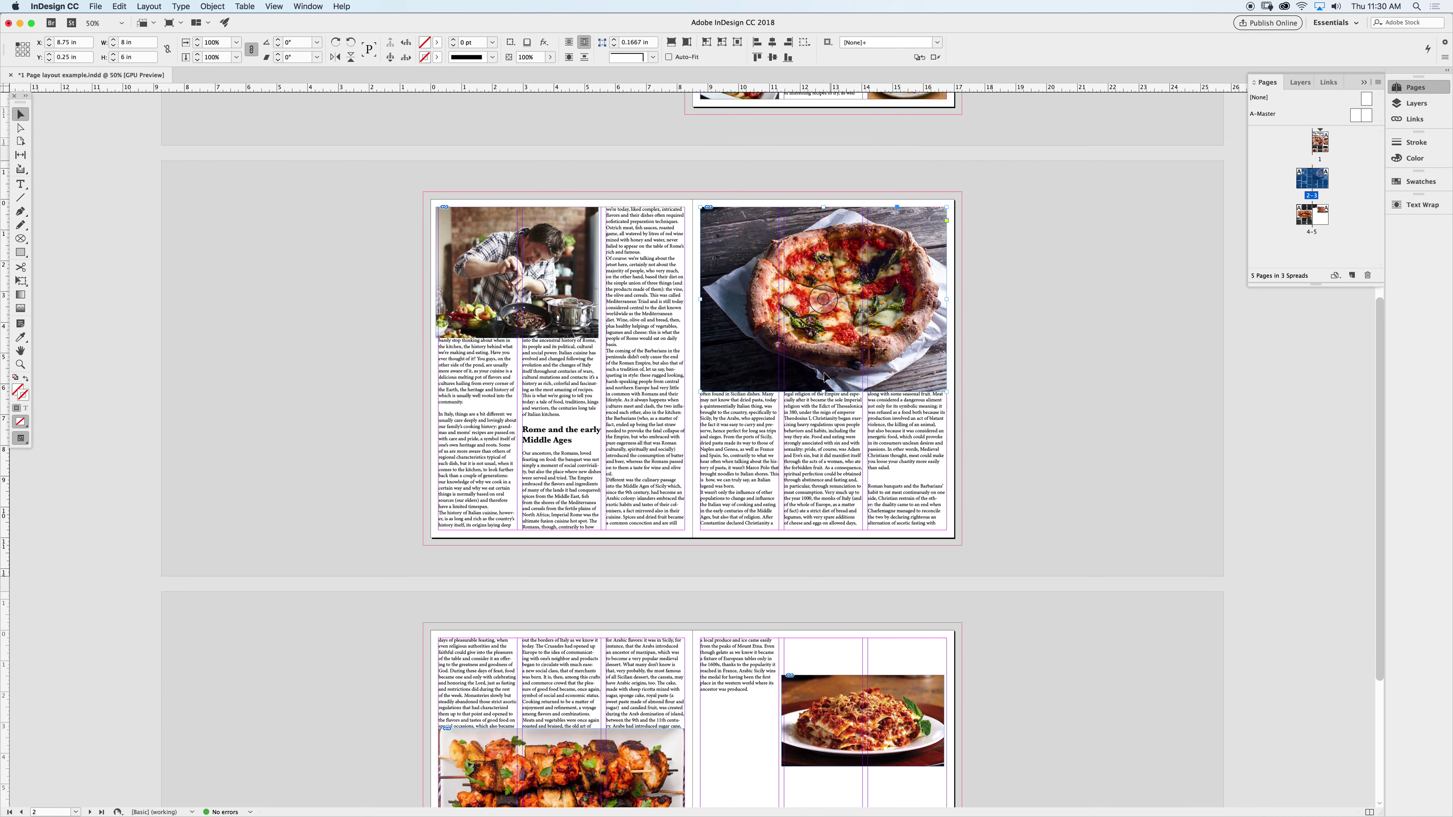
{"action": "left_click_drag", "start_coordinate": [769, 316], "coordinate": [783, 317]}
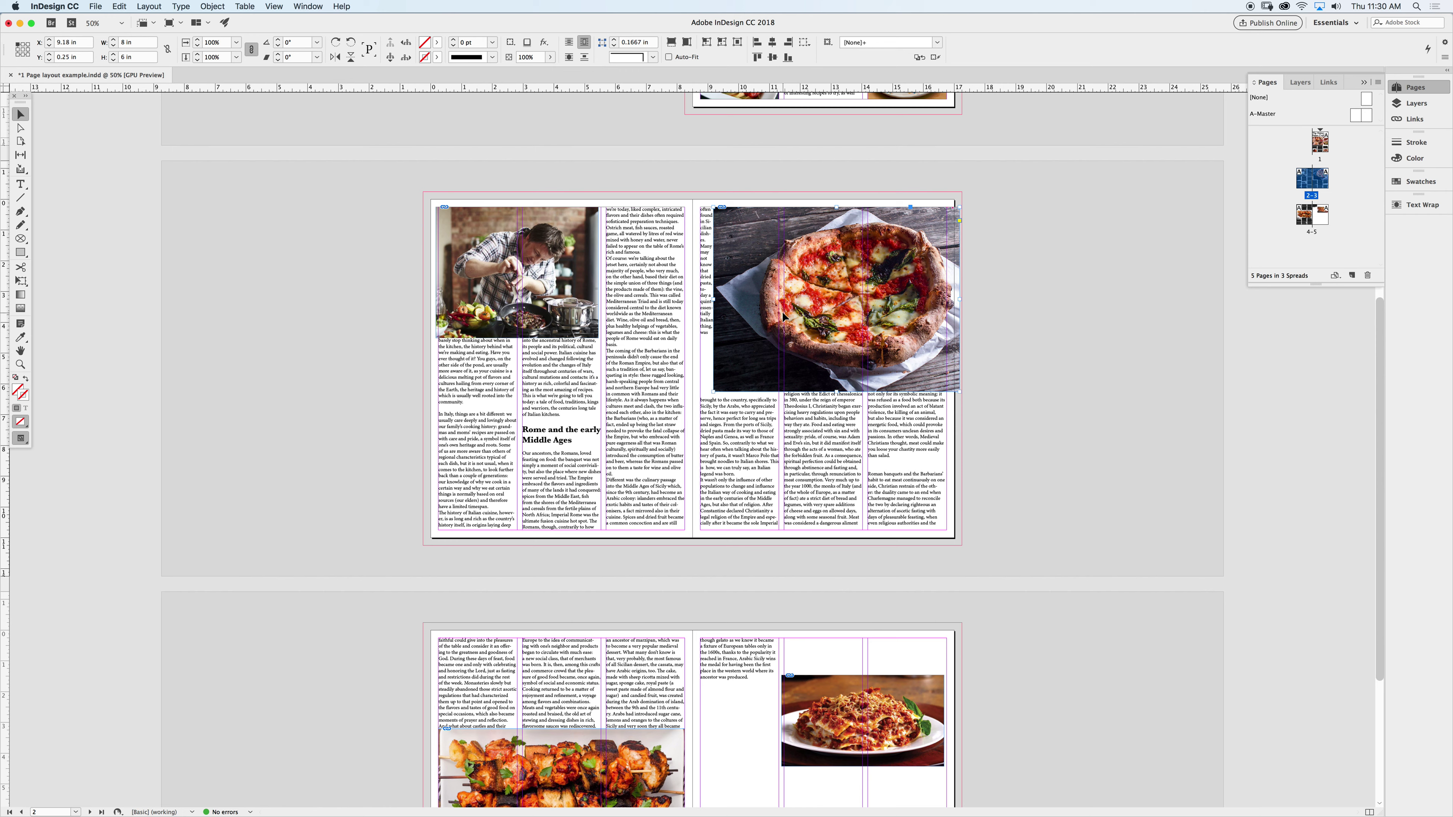
{"action": "key", "text": "super+z"}
{"action": "left_click", "coordinate": [999, 509]}
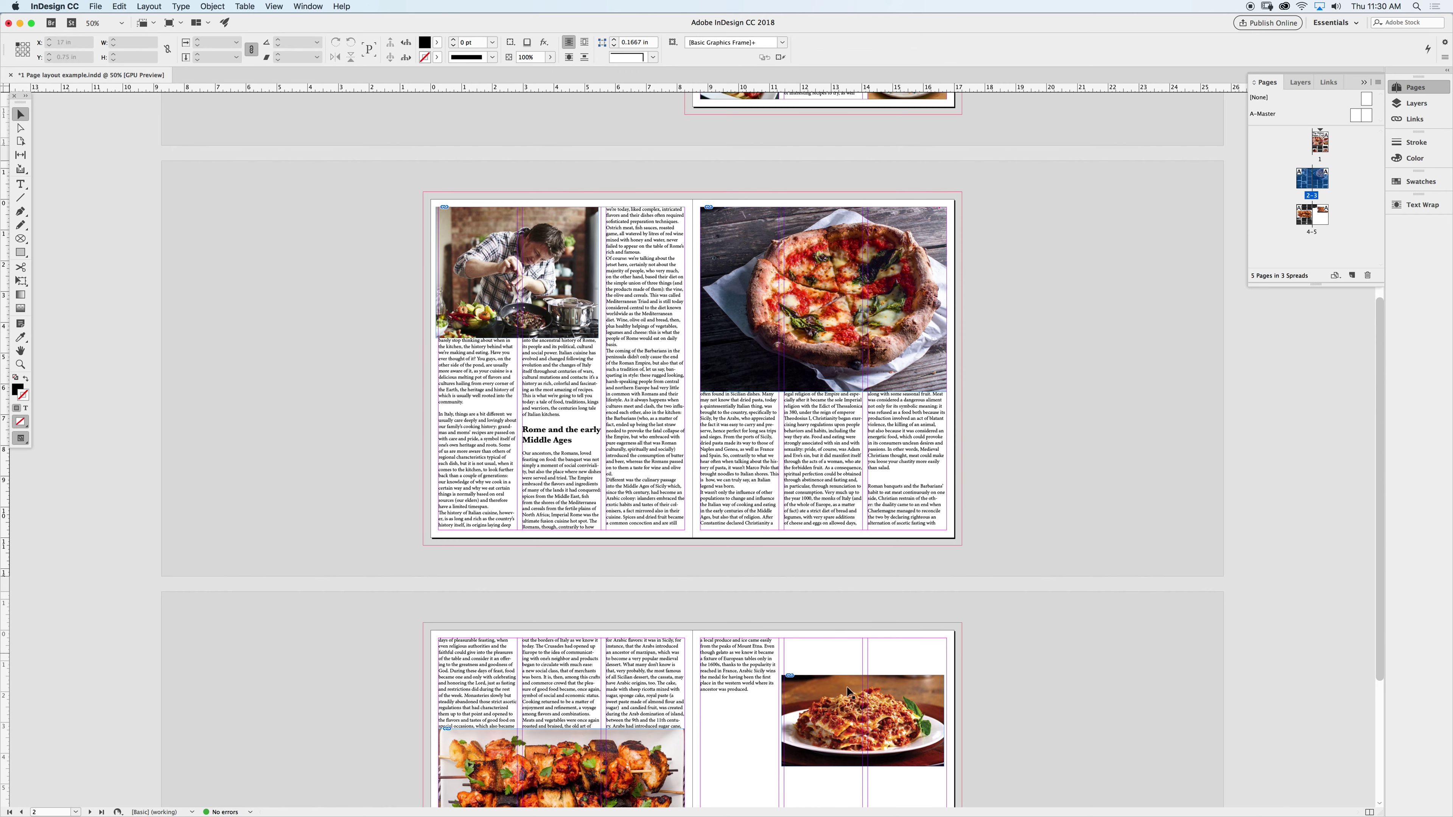
- Apply Wrap Around Bounding Box to the skewers and lasagna photos
{"action": "left_click", "coordinate": [666, 767]}
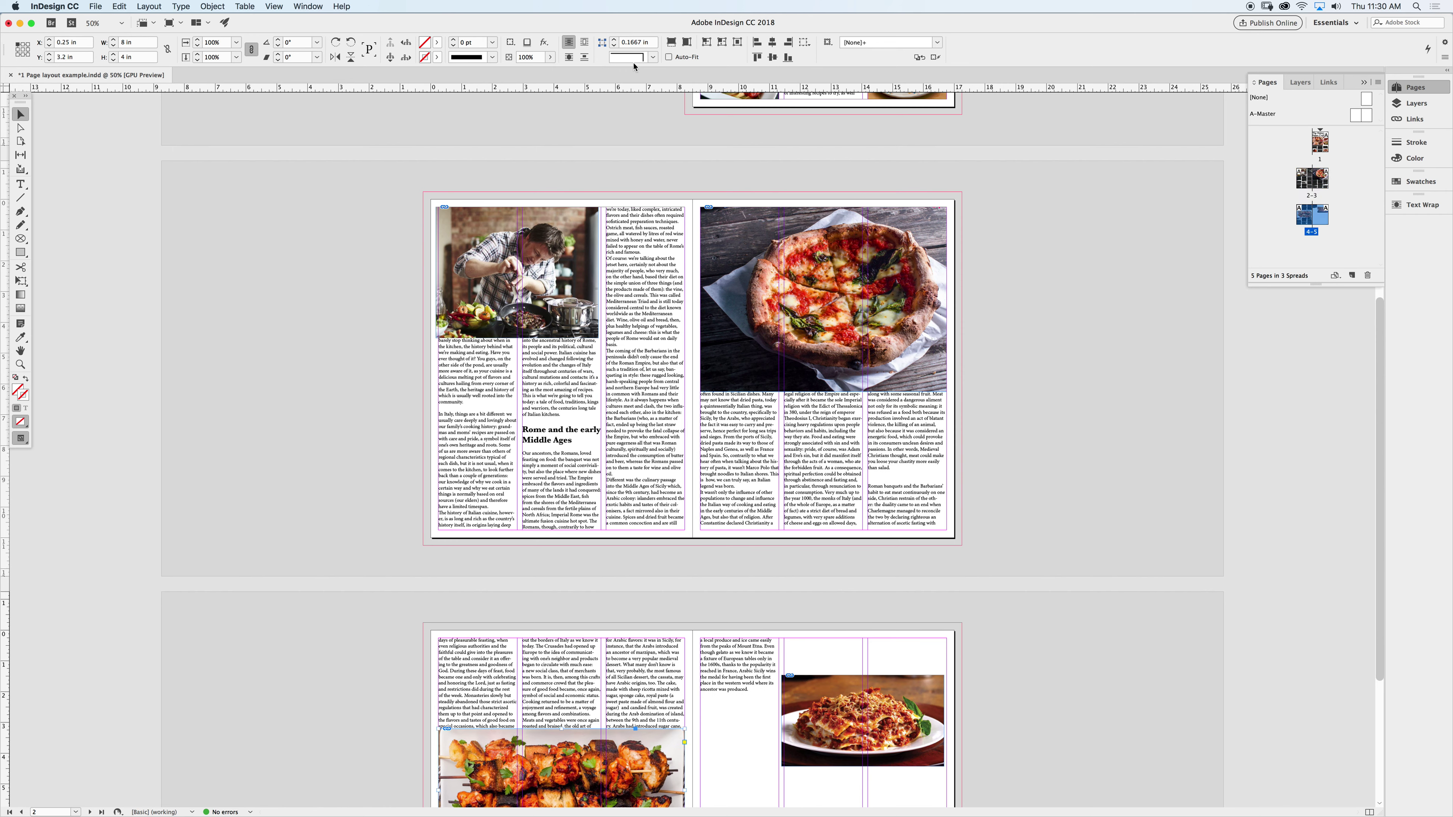
{"action": "left_click", "coordinate": [584, 43]}
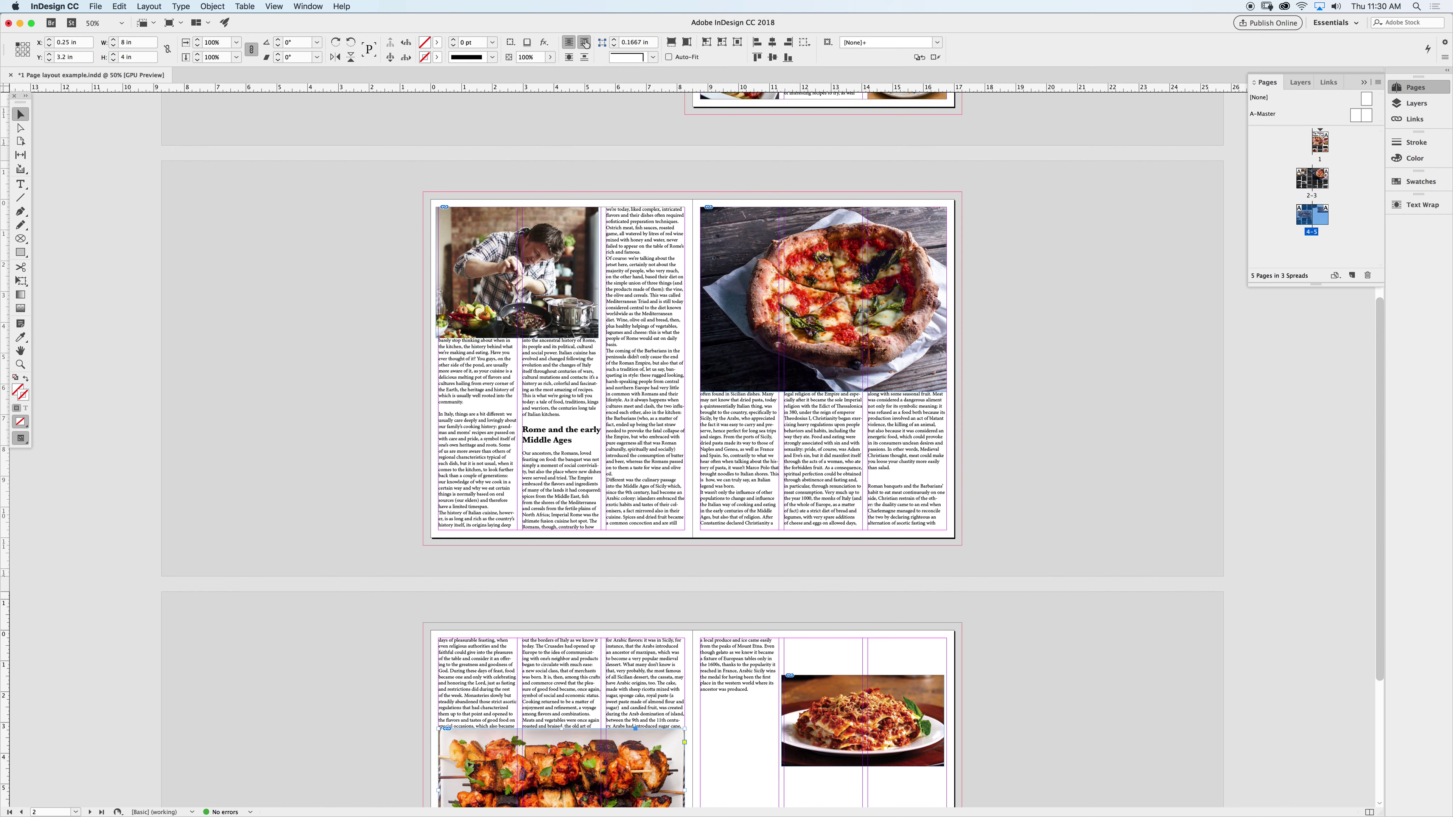
{"action": "left_click", "coordinate": [909, 715]}
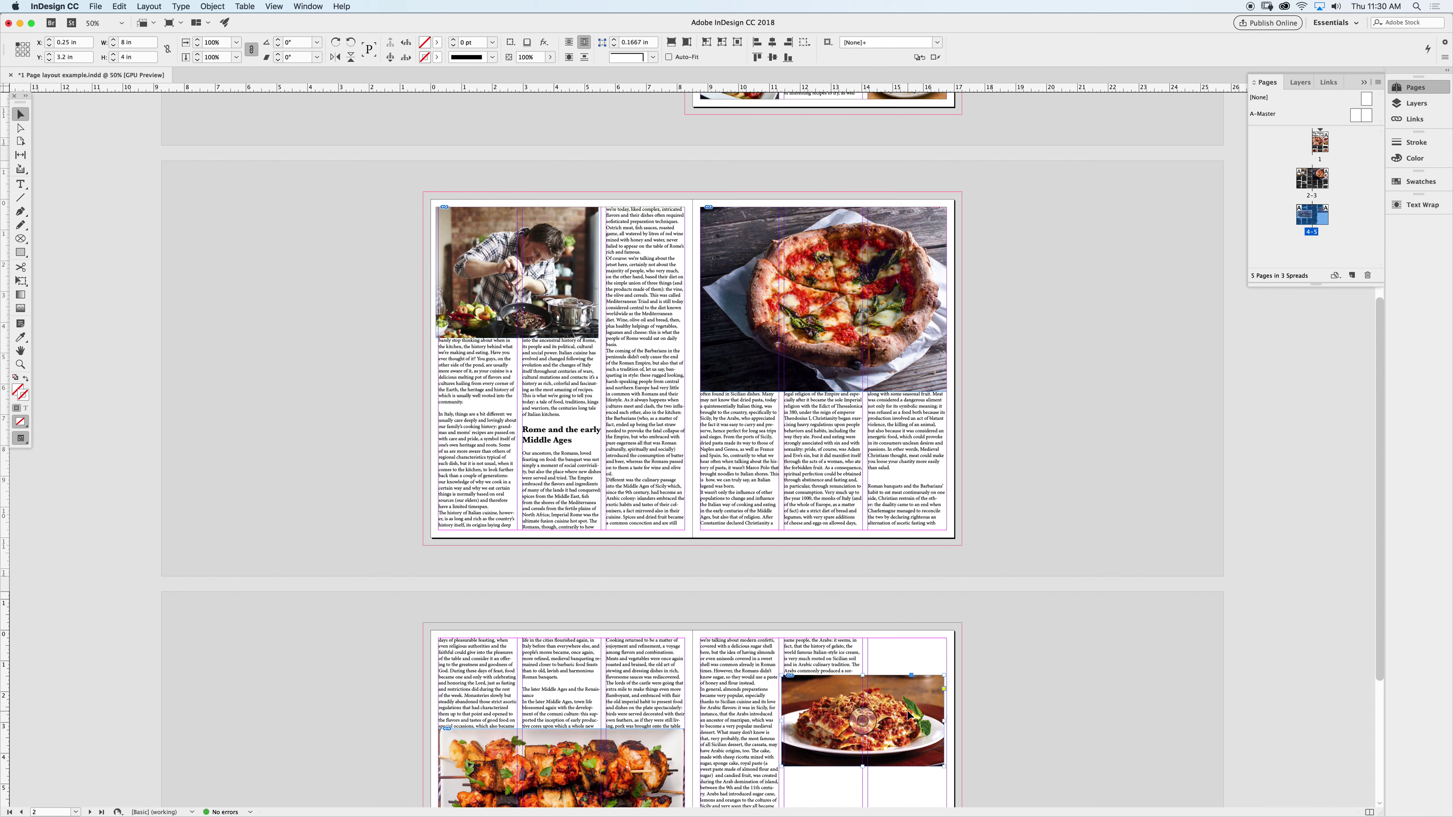
{"action": "left_click", "coordinate": [584, 42]}
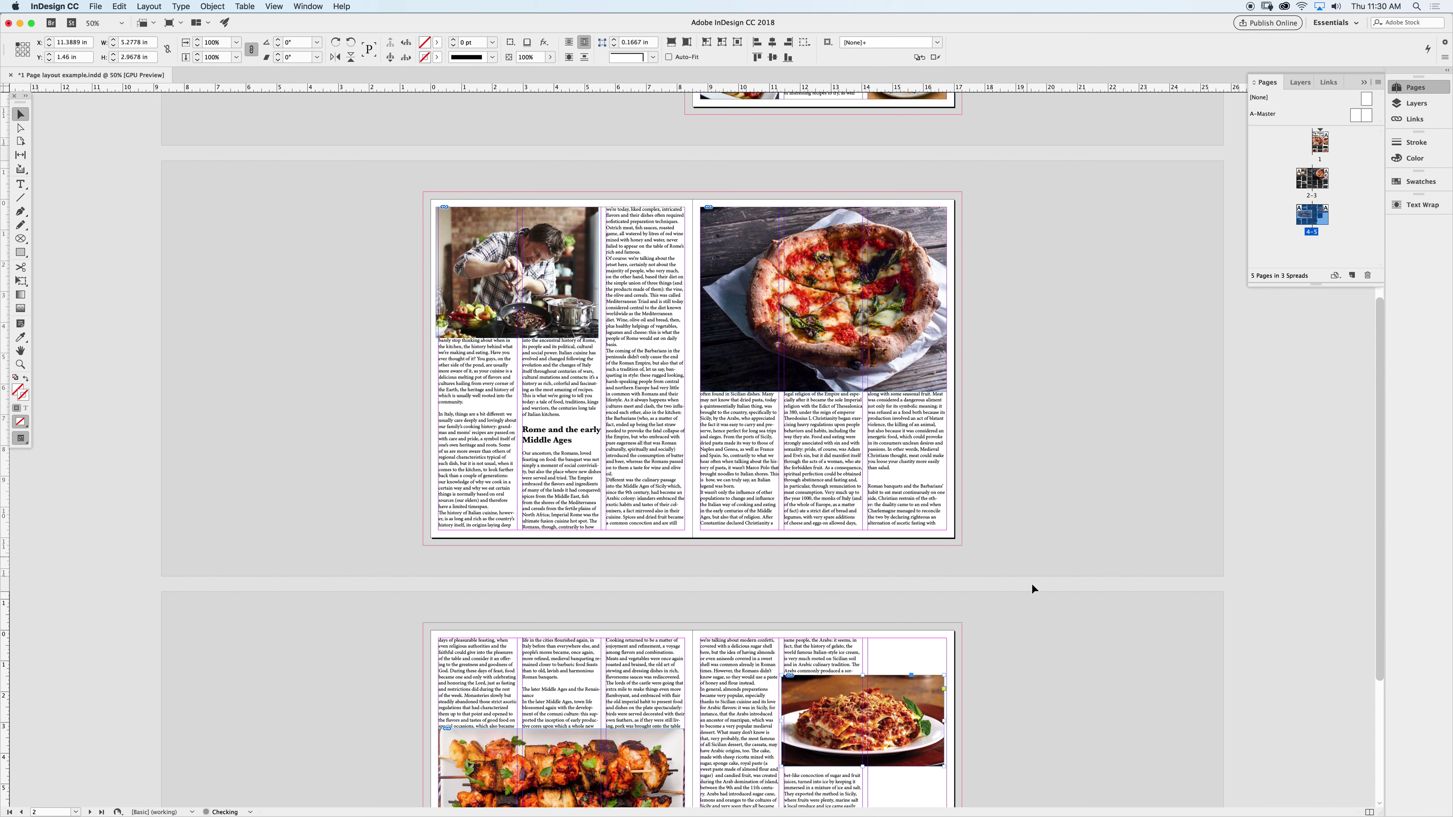
{"action": "left_click", "coordinate": [1033, 616]}
{"action": "scroll", "coordinate": [1033, 617], "scroll_direction": "down", "scroll_amount": 7}
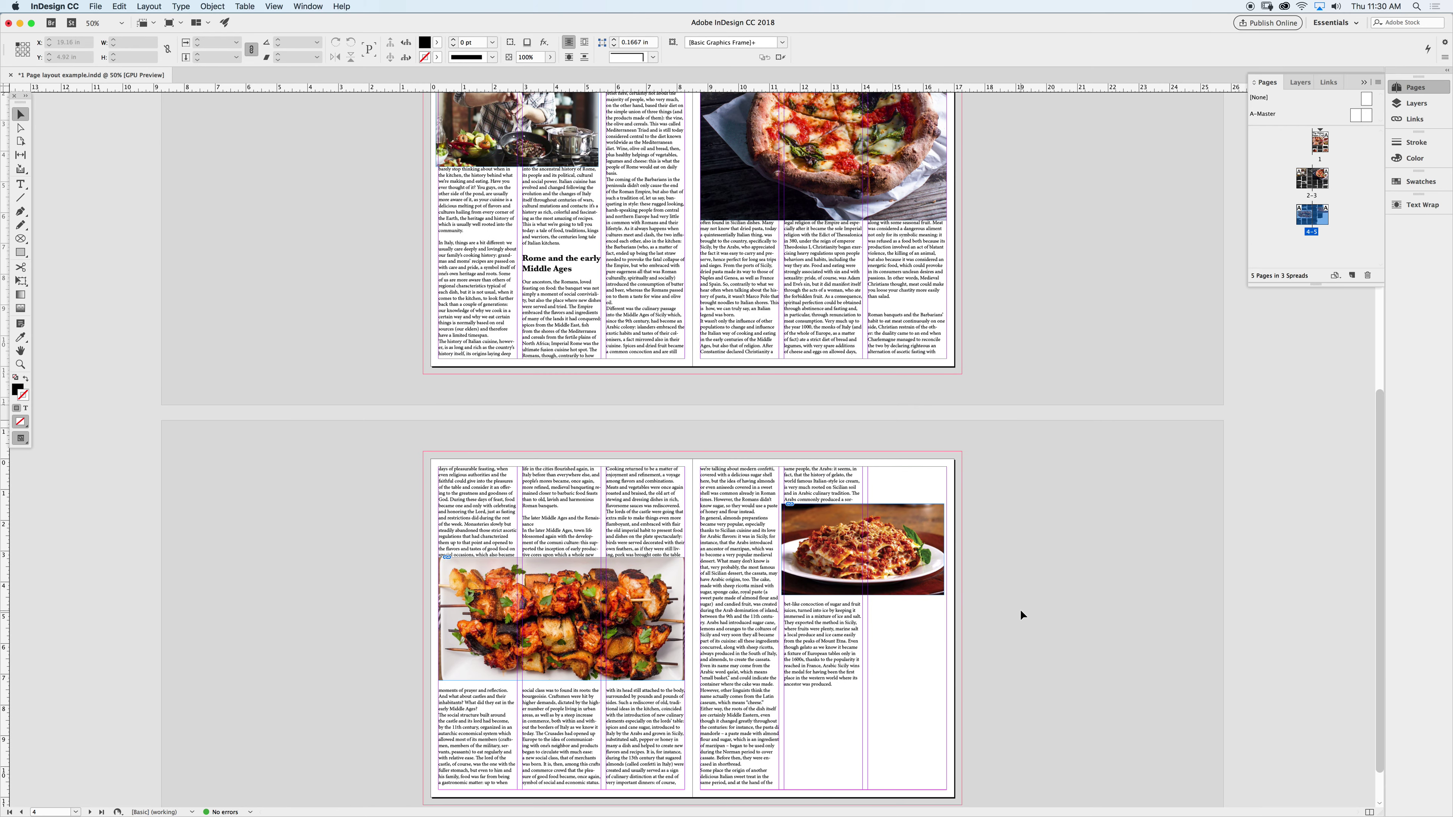
- Scroll up to page 1, the 'The History of Italian Cuisine' cover
{"action": "scroll", "coordinate": [907, 662], "scroll_direction": "down", "scroll_amount": 1}
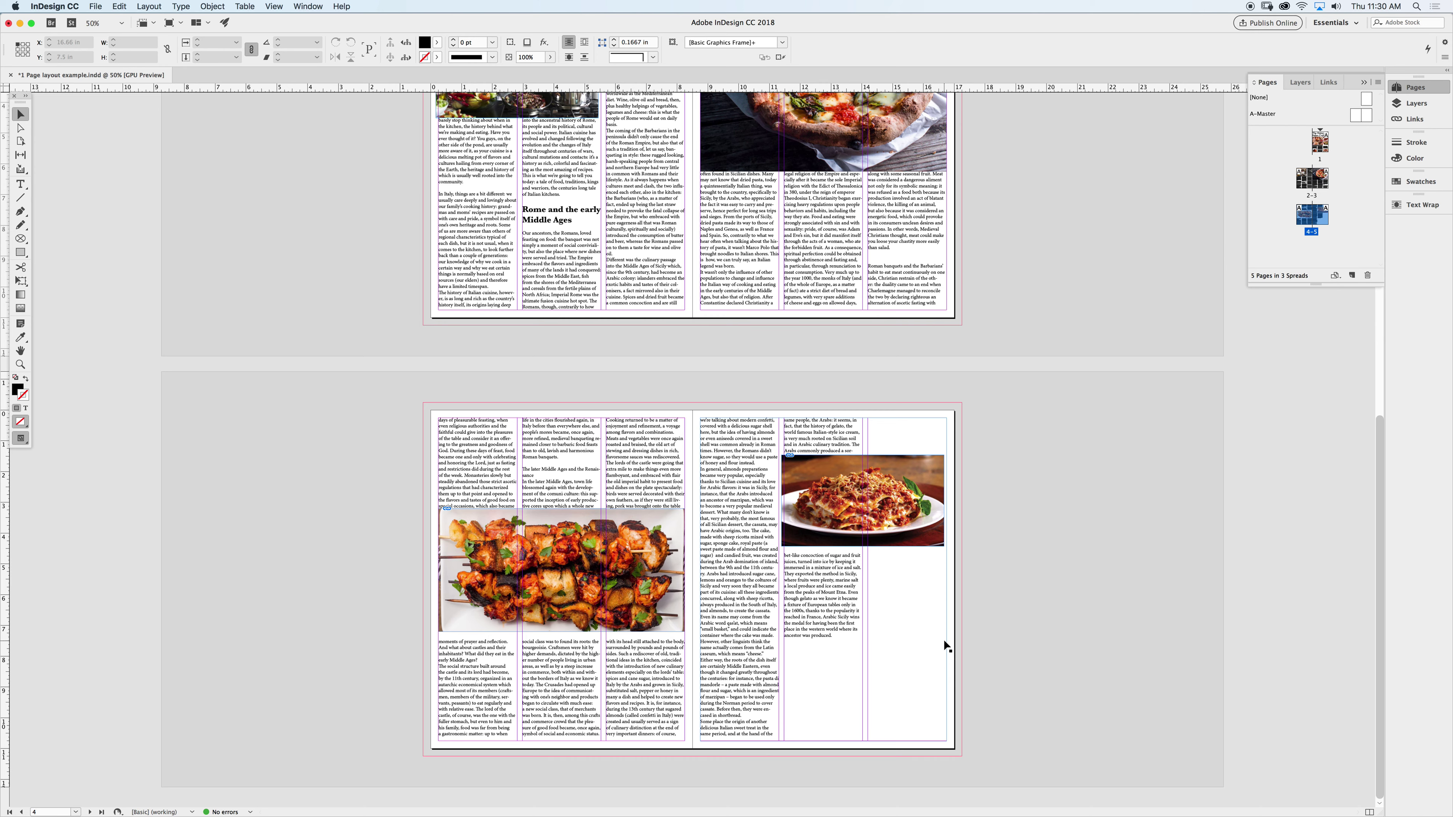
{"action": "scroll", "coordinate": [1009, 512], "scroll_direction": "up", "scroll_amount": 3}
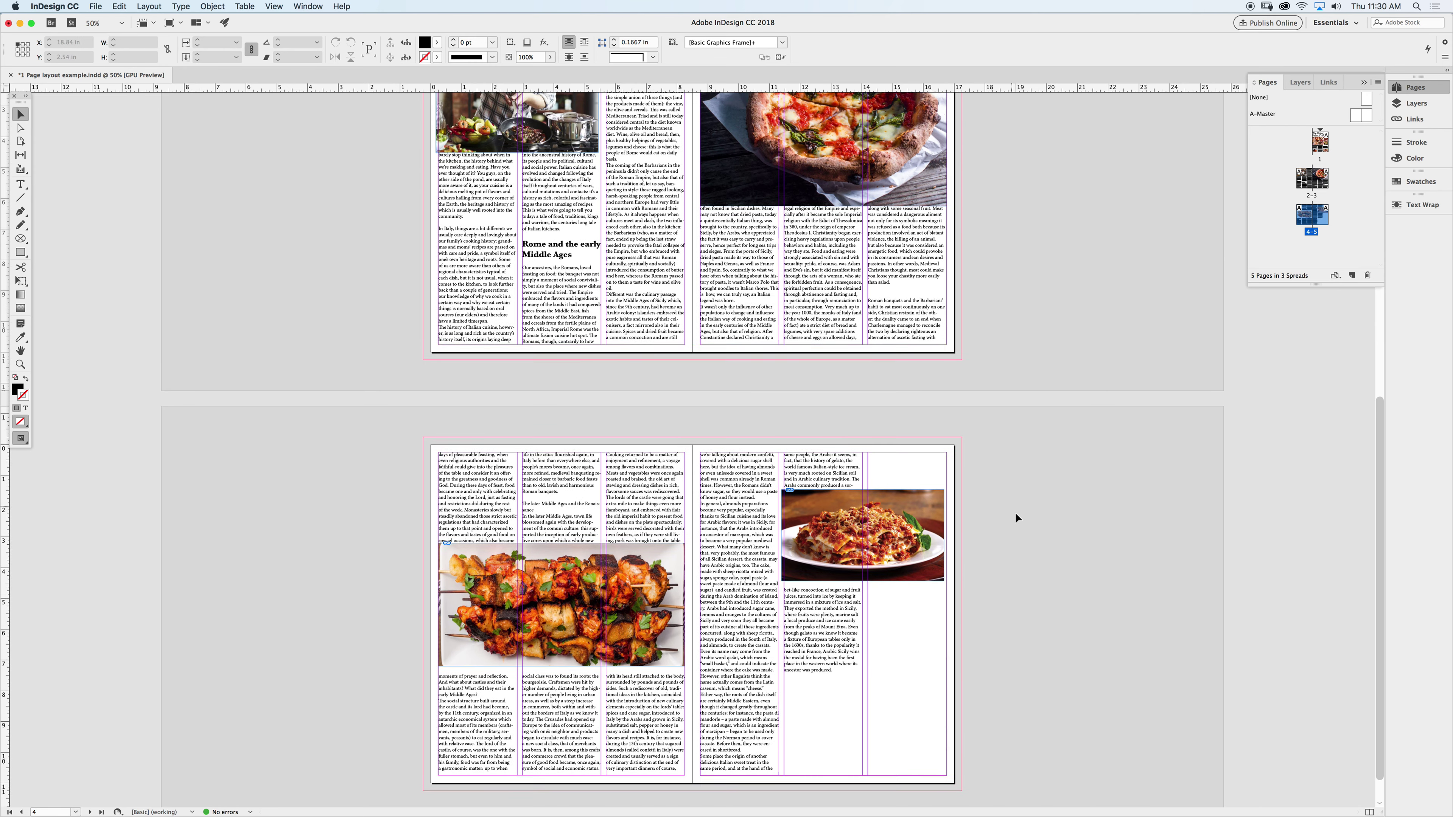
{"action": "scroll", "coordinate": [1035, 343], "scroll_direction": "up", "scroll_amount": 15}
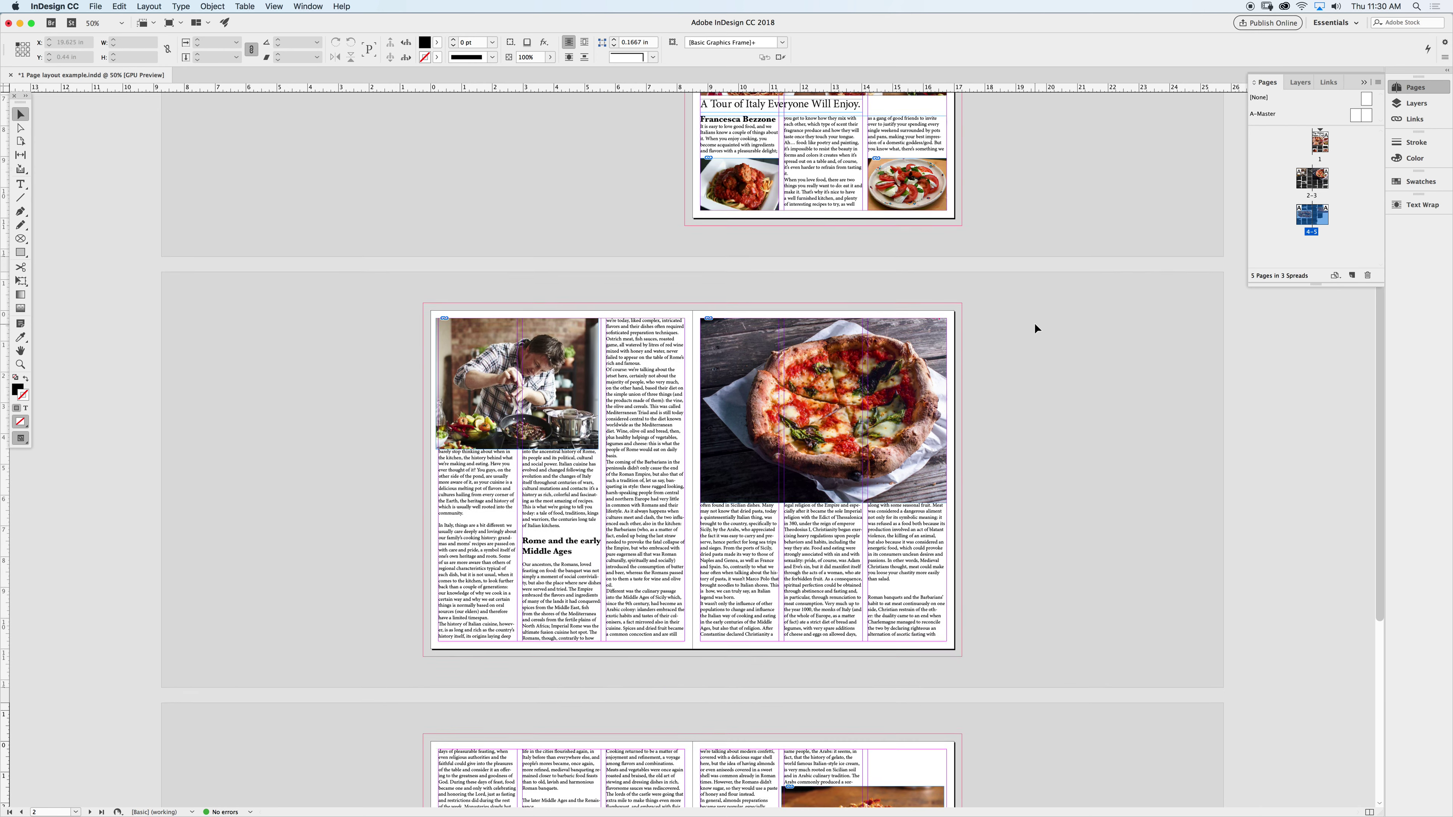
{"action": "scroll", "coordinate": [1035, 328], "scroll_direction": "up", "scroll_amount": 4}
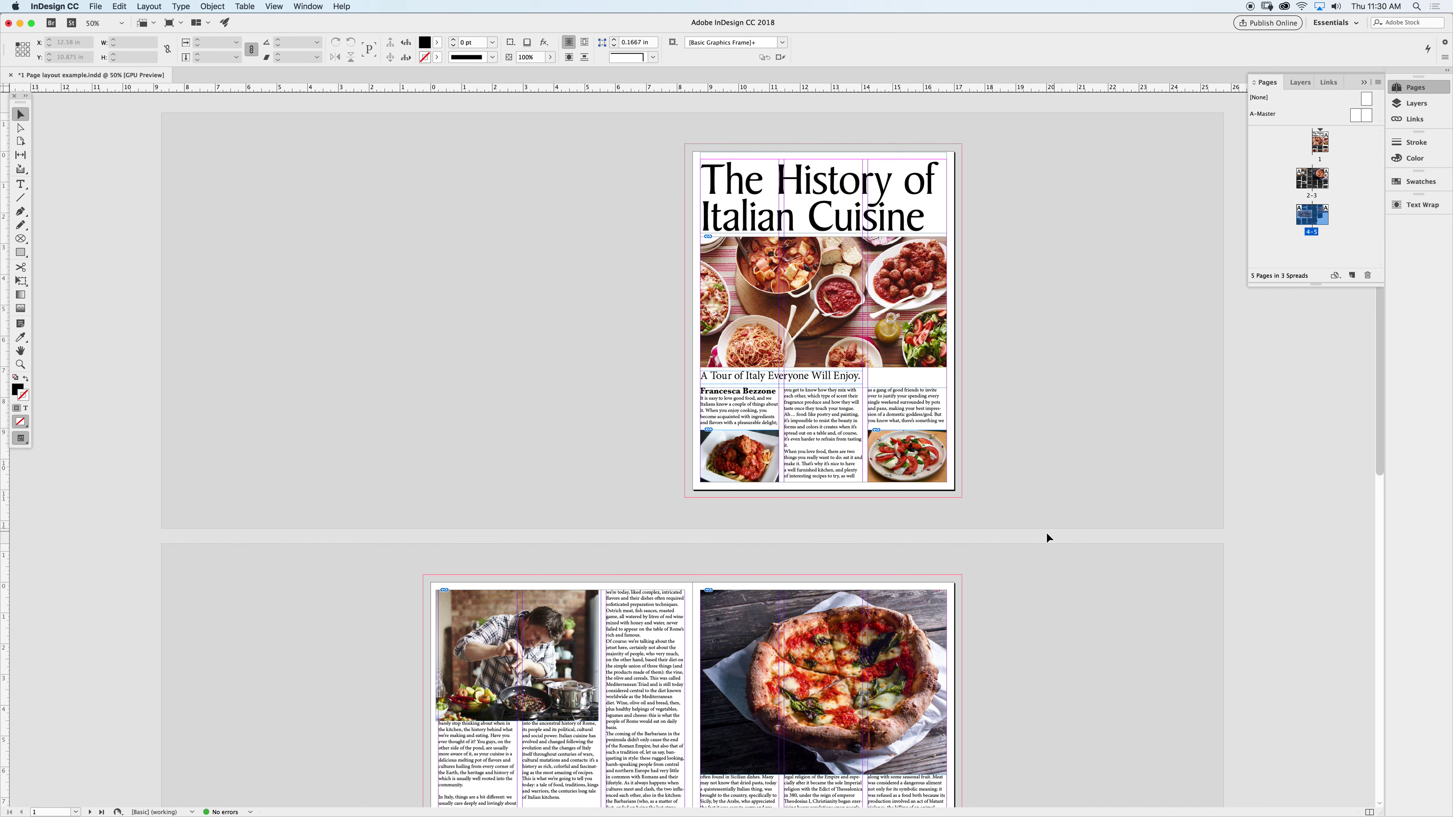
- Zoom in on the chef photo and drag it left past the spread's left edge
{"action": "left_click", "coordinate": [558, 465]}
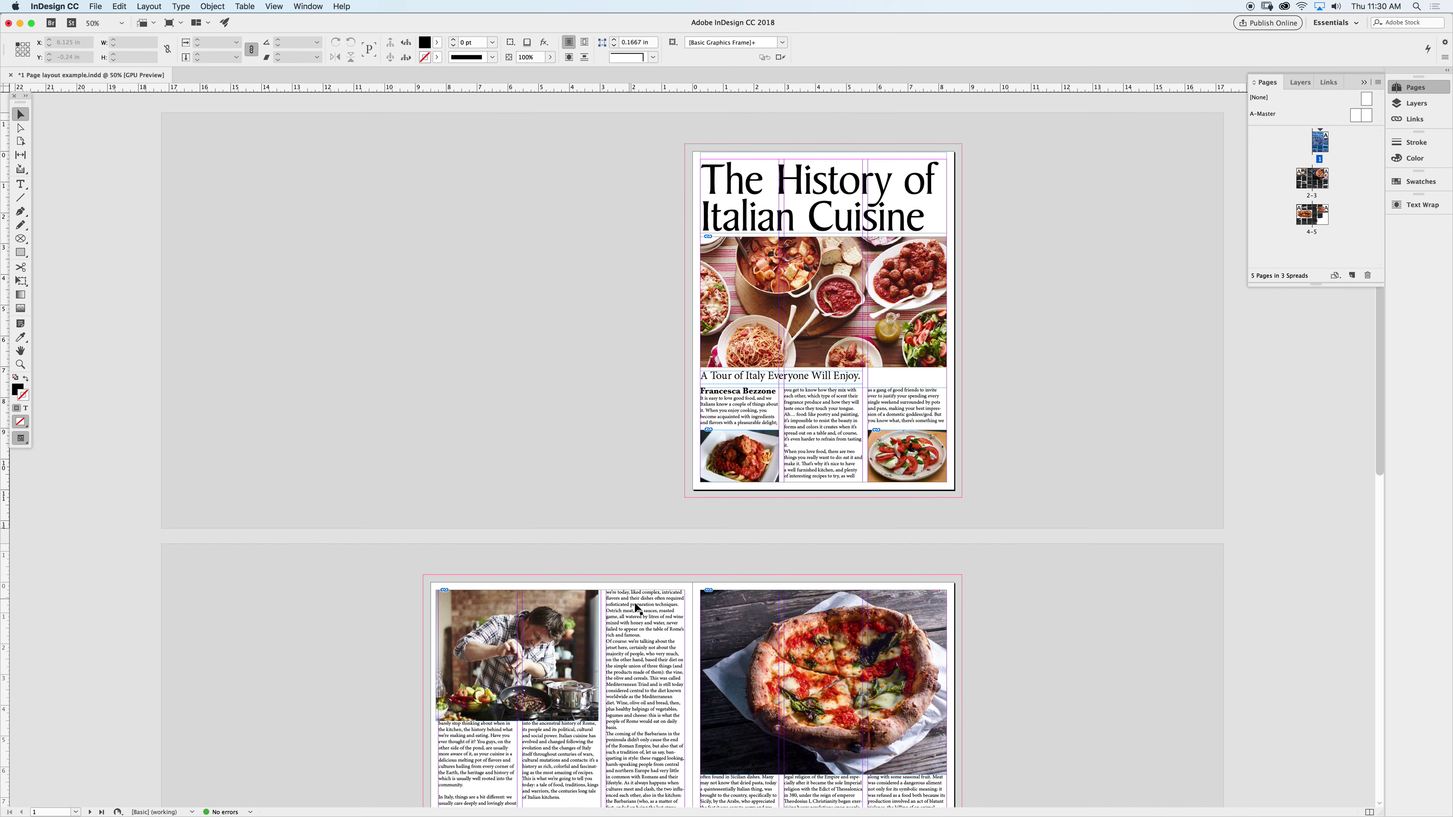
{"action": "left_click", "coordinate": [538, 629]}
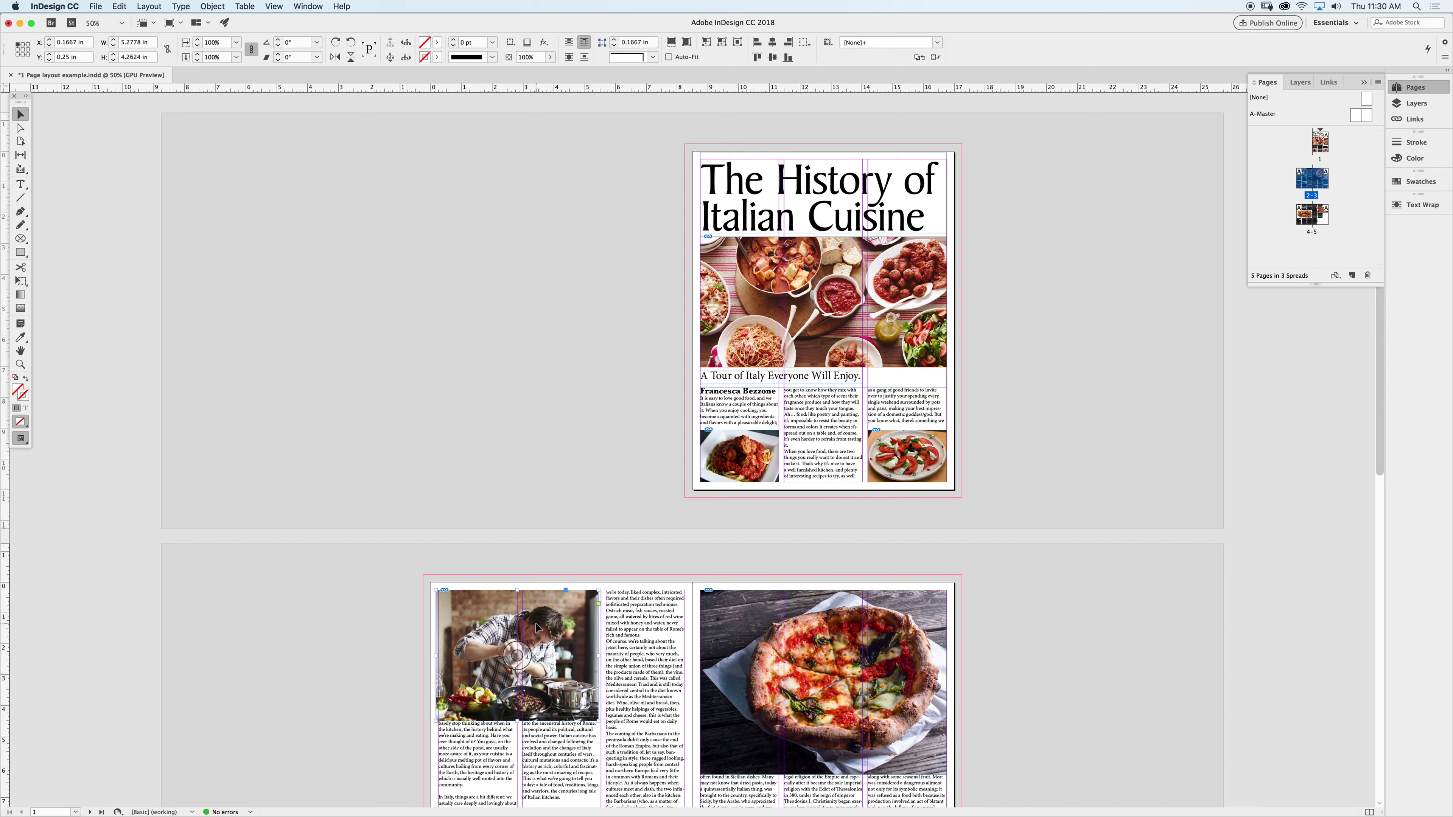
{"action": "left_click", "coordinate": [625, 659], "text": "super"}
{"action": "left_click", "coordinate": [626, 534], "text": "super"}
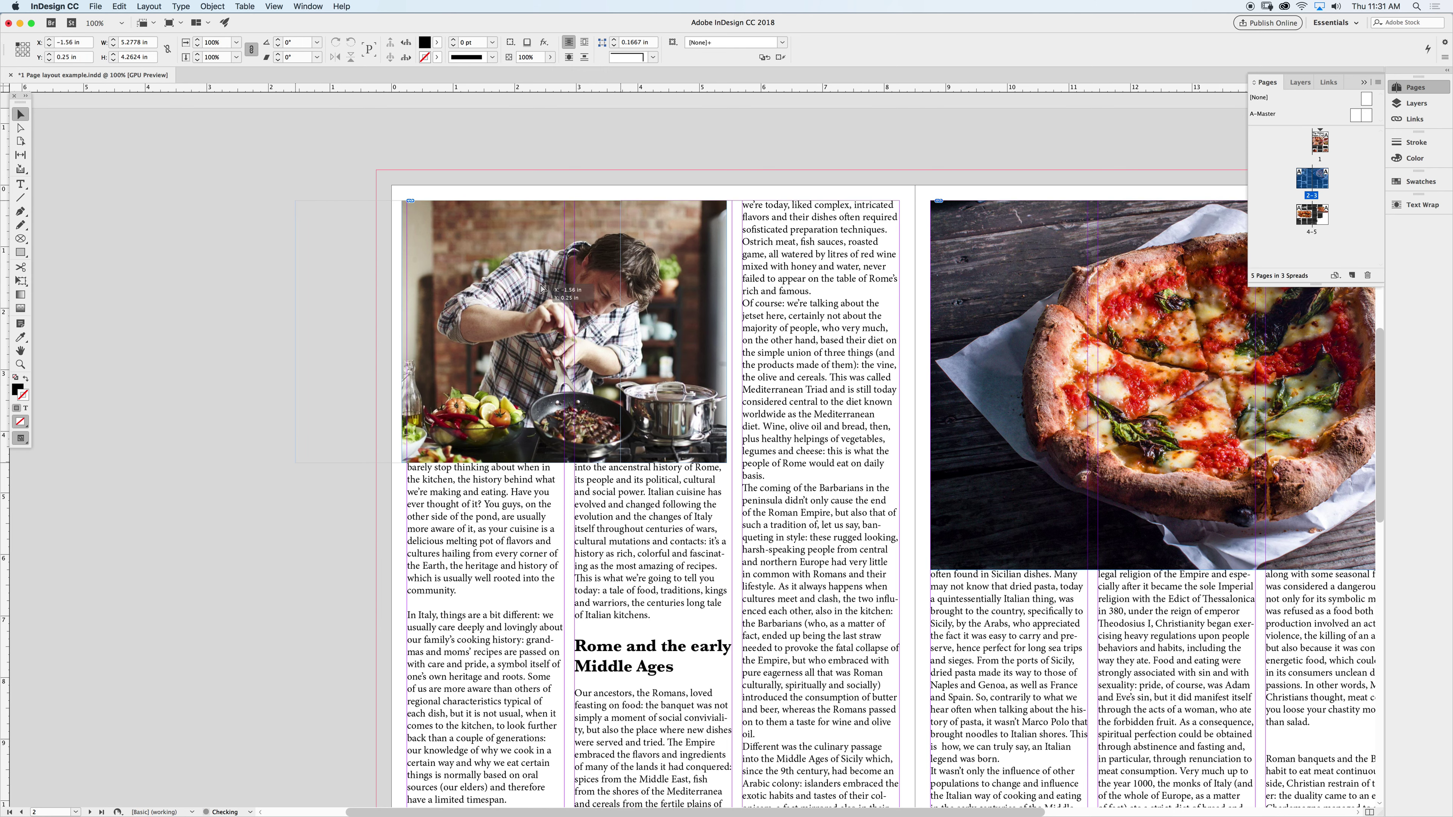
{"action": "left_click_drag", "start_coordinate": [566, 294], "coordinate": [460, 294]}
{"action": "left_click", "coordinate": [719, 345]}
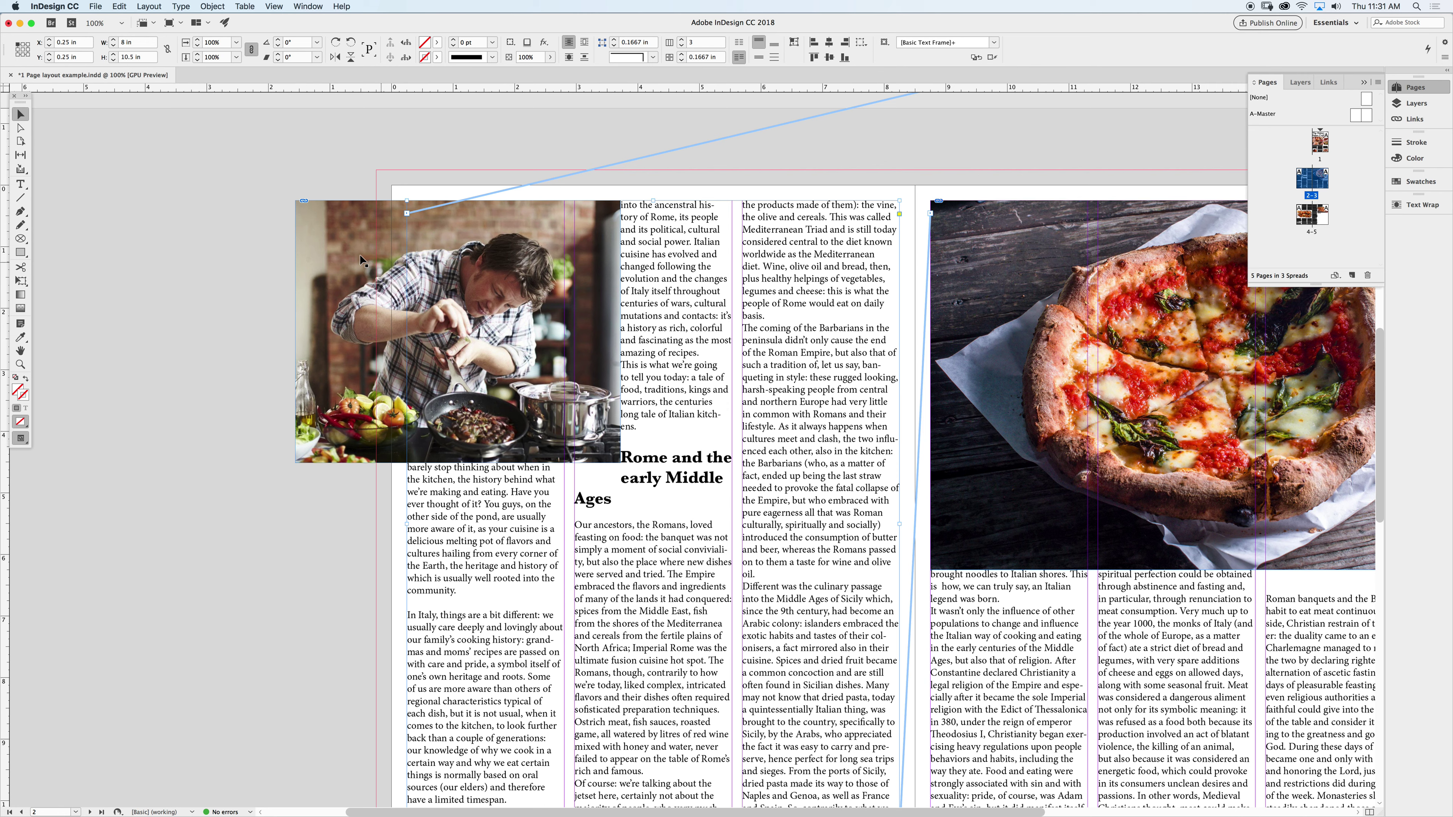
{"action": "left_click", "coordinate": [331, 231]}
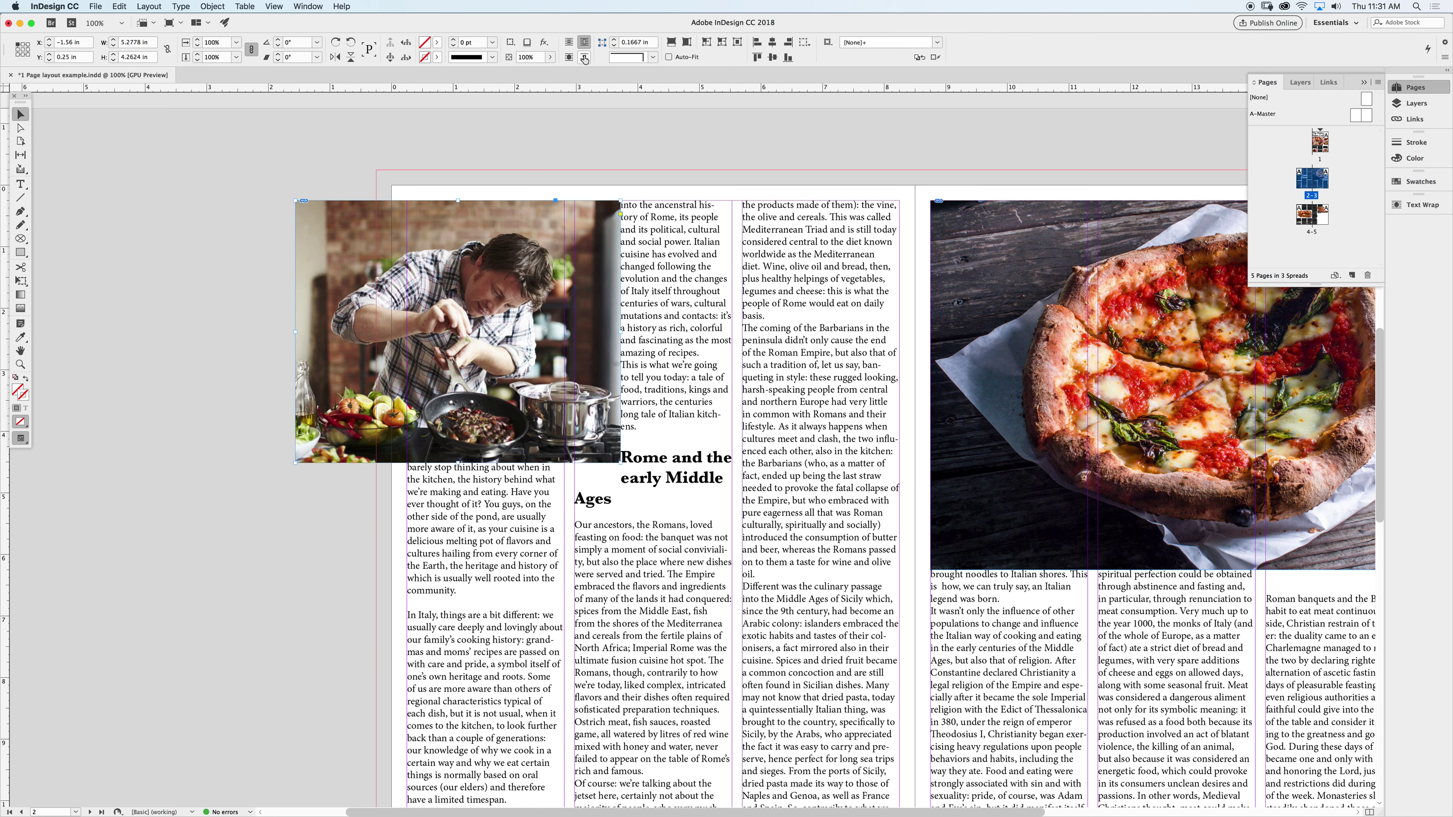
- Open the Text Wrap panel from the Window menu
{"action": "left_click", "coordinate": [309, 5]}
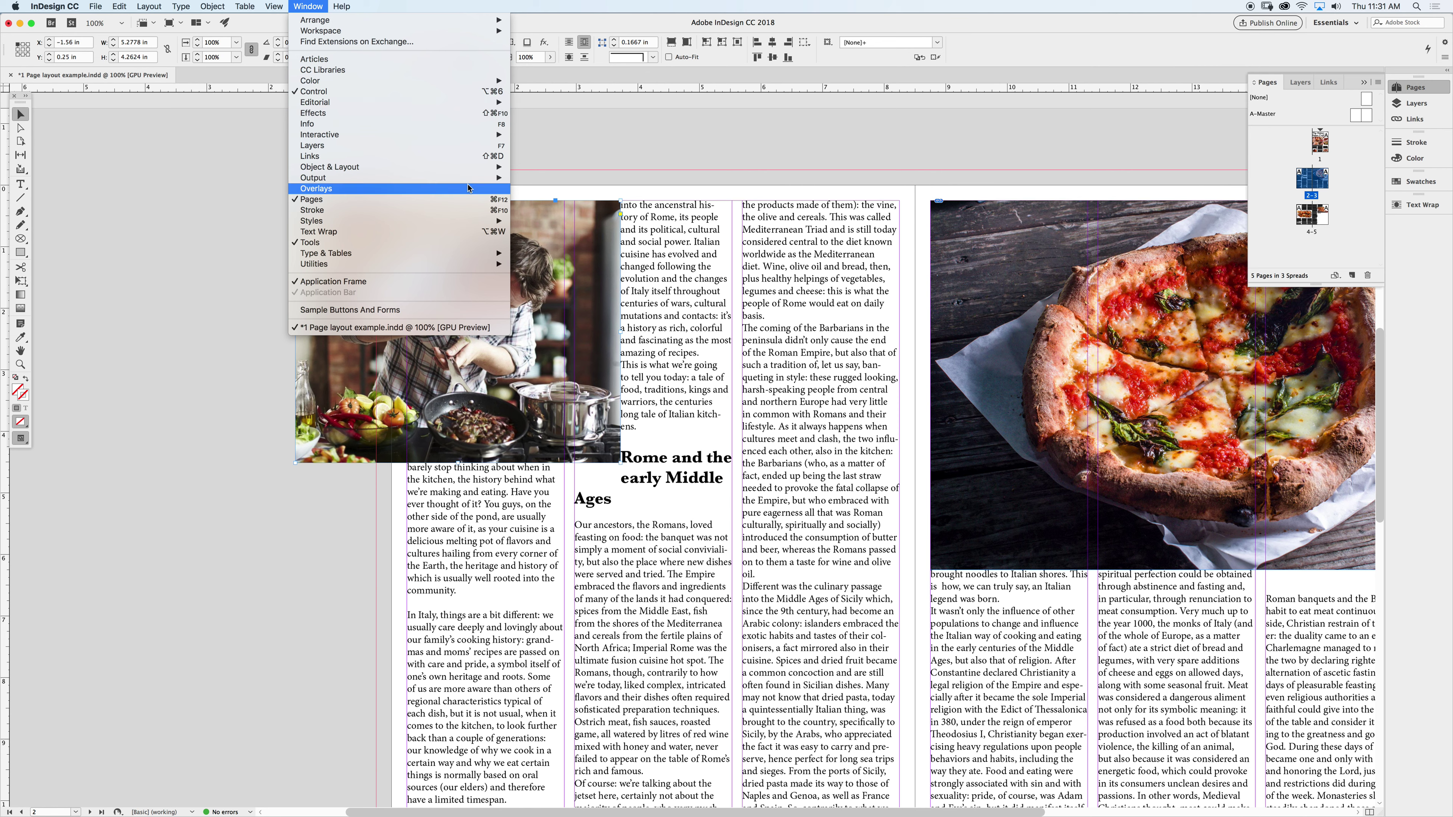
{"action": "left_click", "coordinate": [449, 232]}
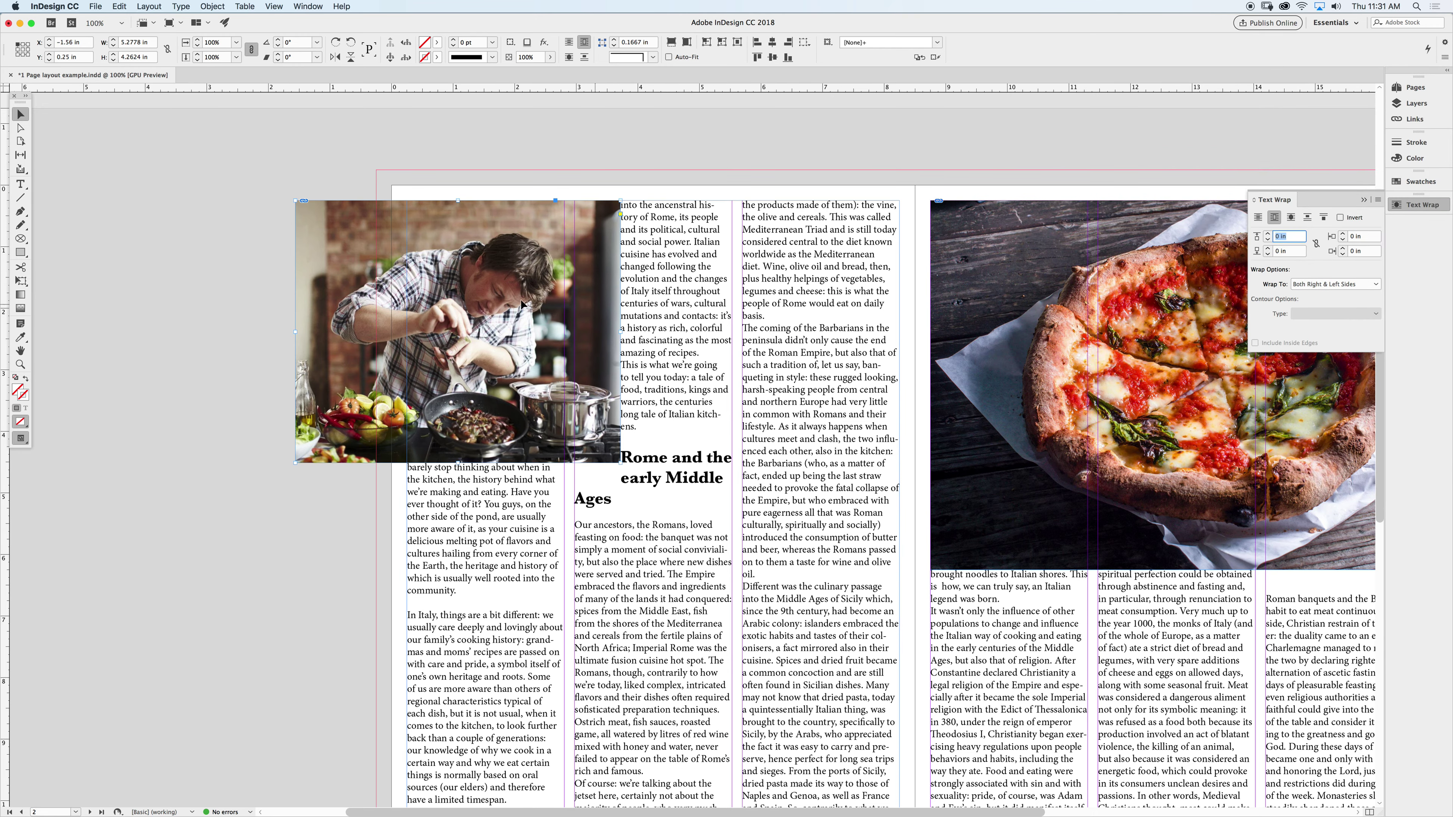
- Move the chef photo back right and raise its top wrap offset to 0.25 in
{"action": "left_click_drag", "start_coordinate": [508, 243], "coordinate": [700, 314]}
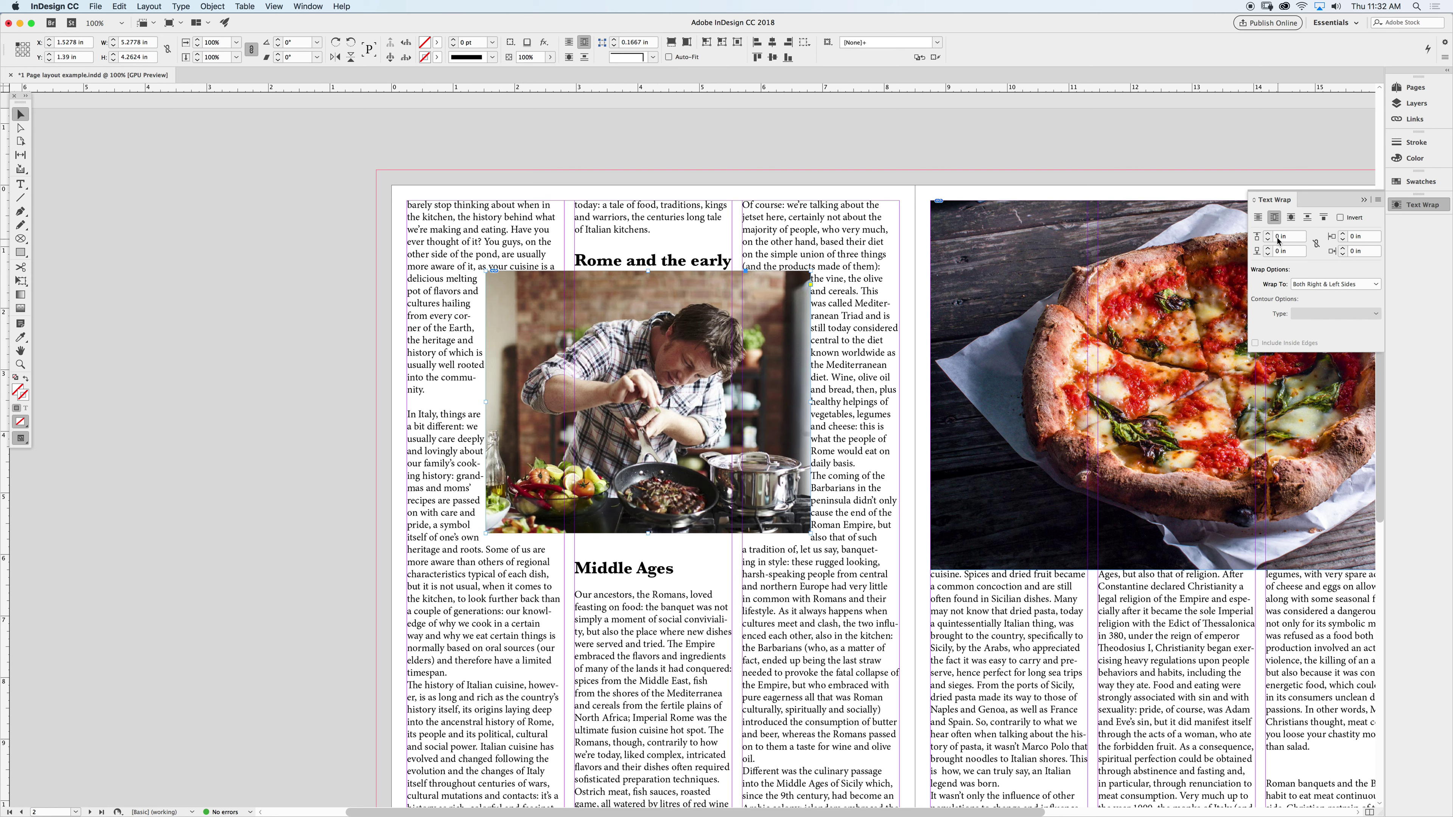
{"action": "left_click", "coordinate": [1267, 234]}
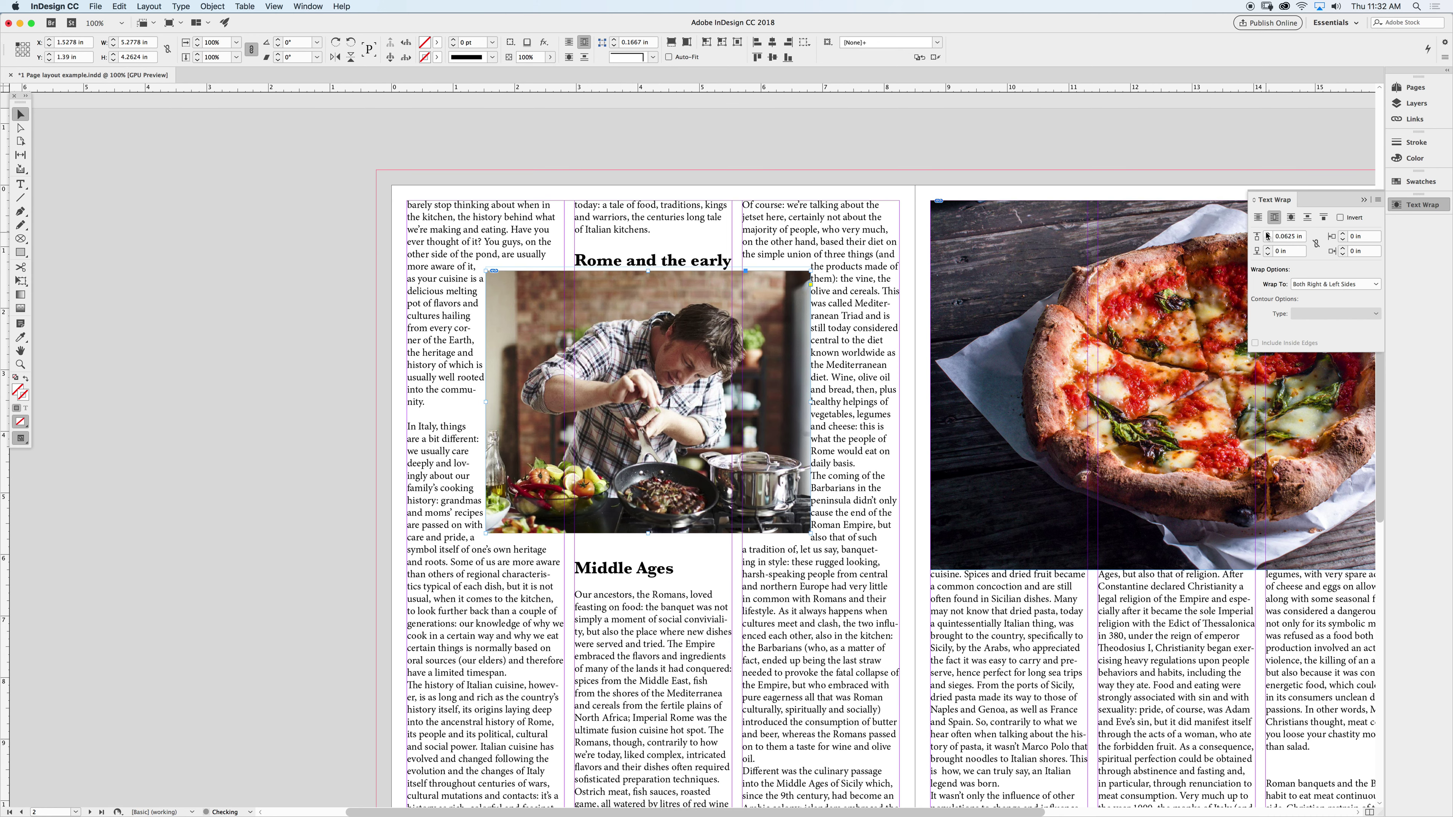
{"action": "left_click", "coordinate": [1267, 234]}
{"action": "left_click", "coordinate": [1268, 234]}
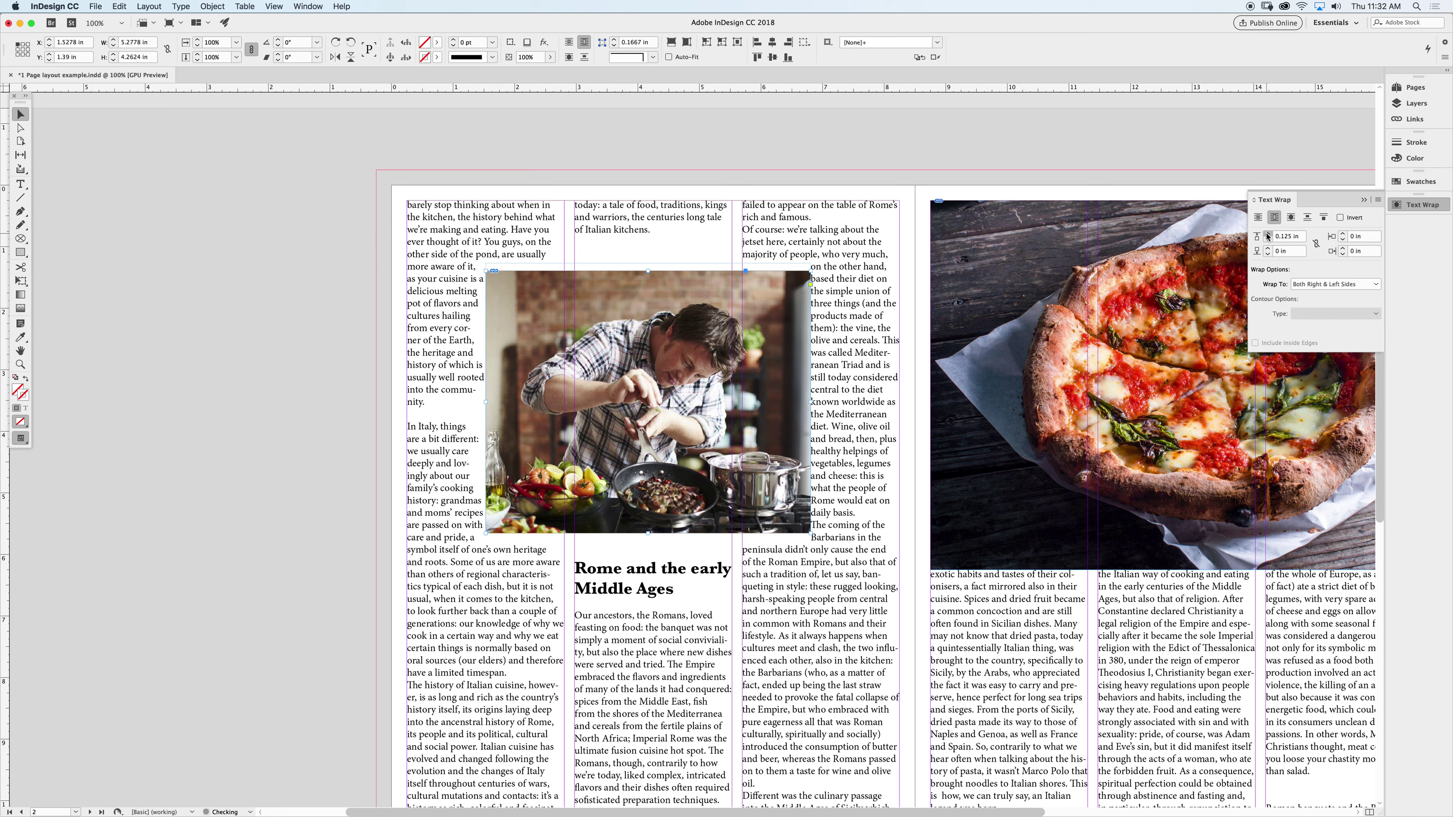
{"action": "left_click", "coordinate": [1267, 234]}
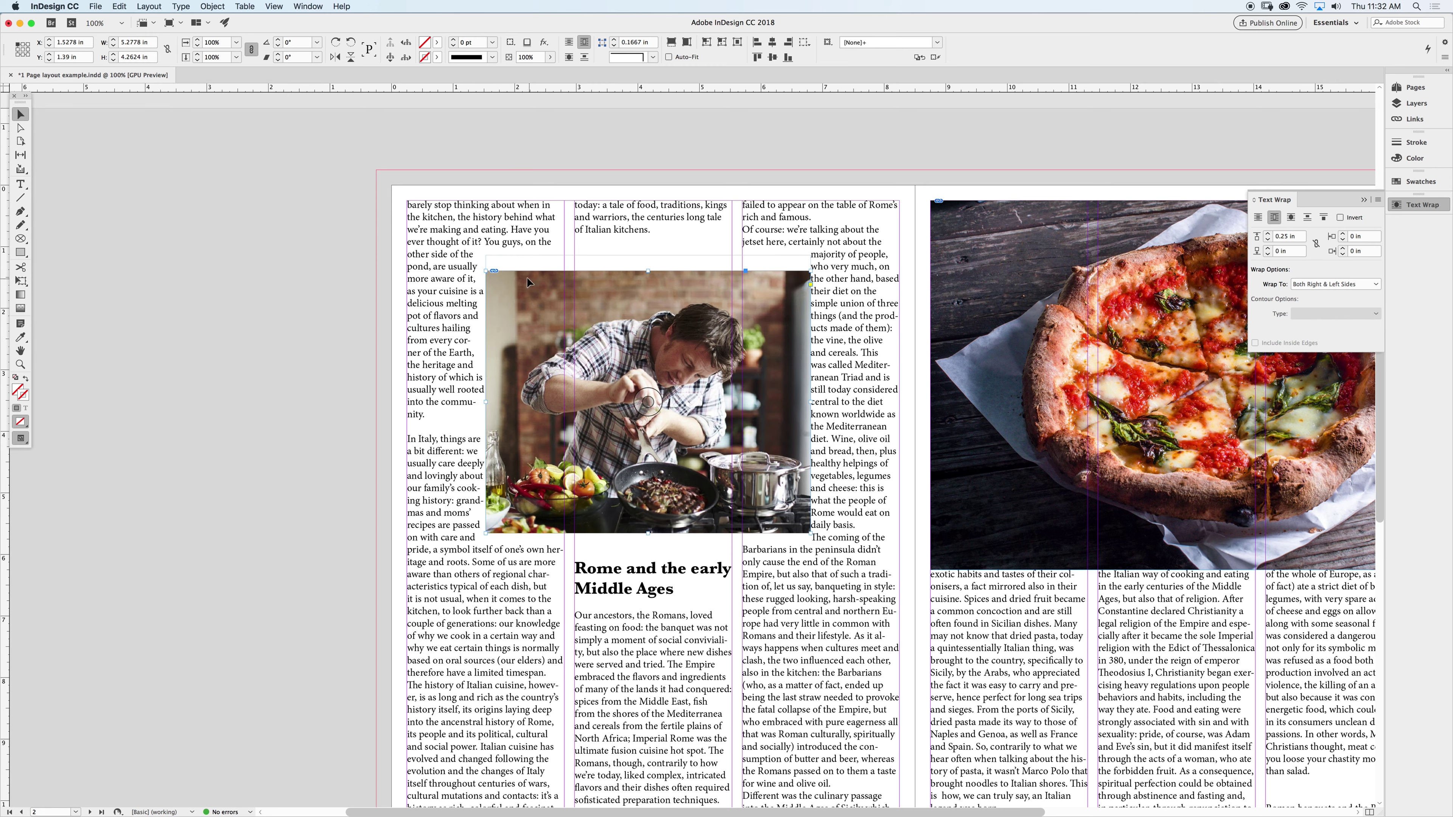
{"action": "left_click_drag", "start_coordinate": [528, 281], "coordinate": [738, 418]}
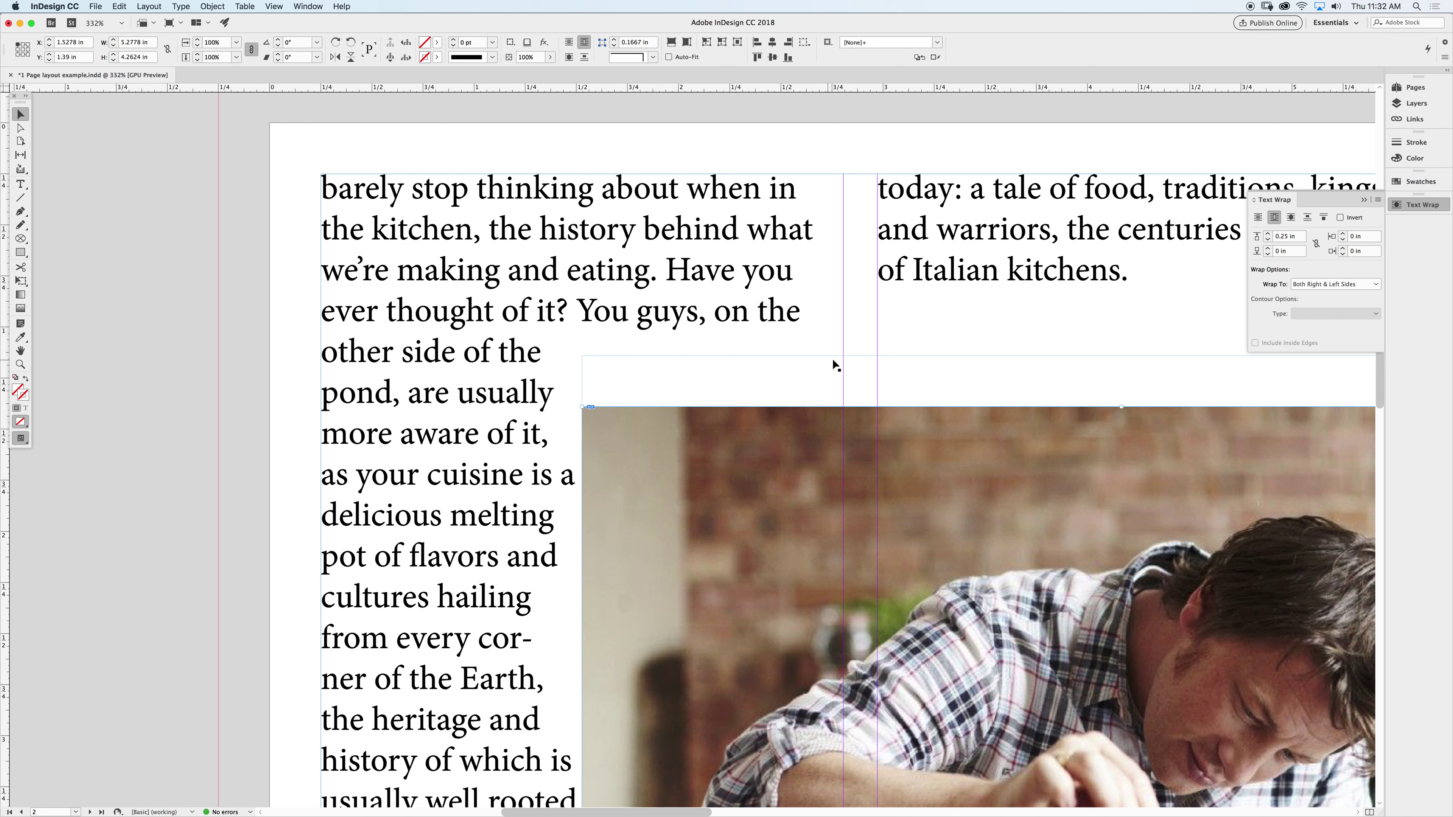
- Step the top wrap offset down to 0 in, then back up to 0.25 in
{"action": "left_click", "coordinate": [1267, 240]}
{"action": "left_click", "coordinate": [1268, 240]}
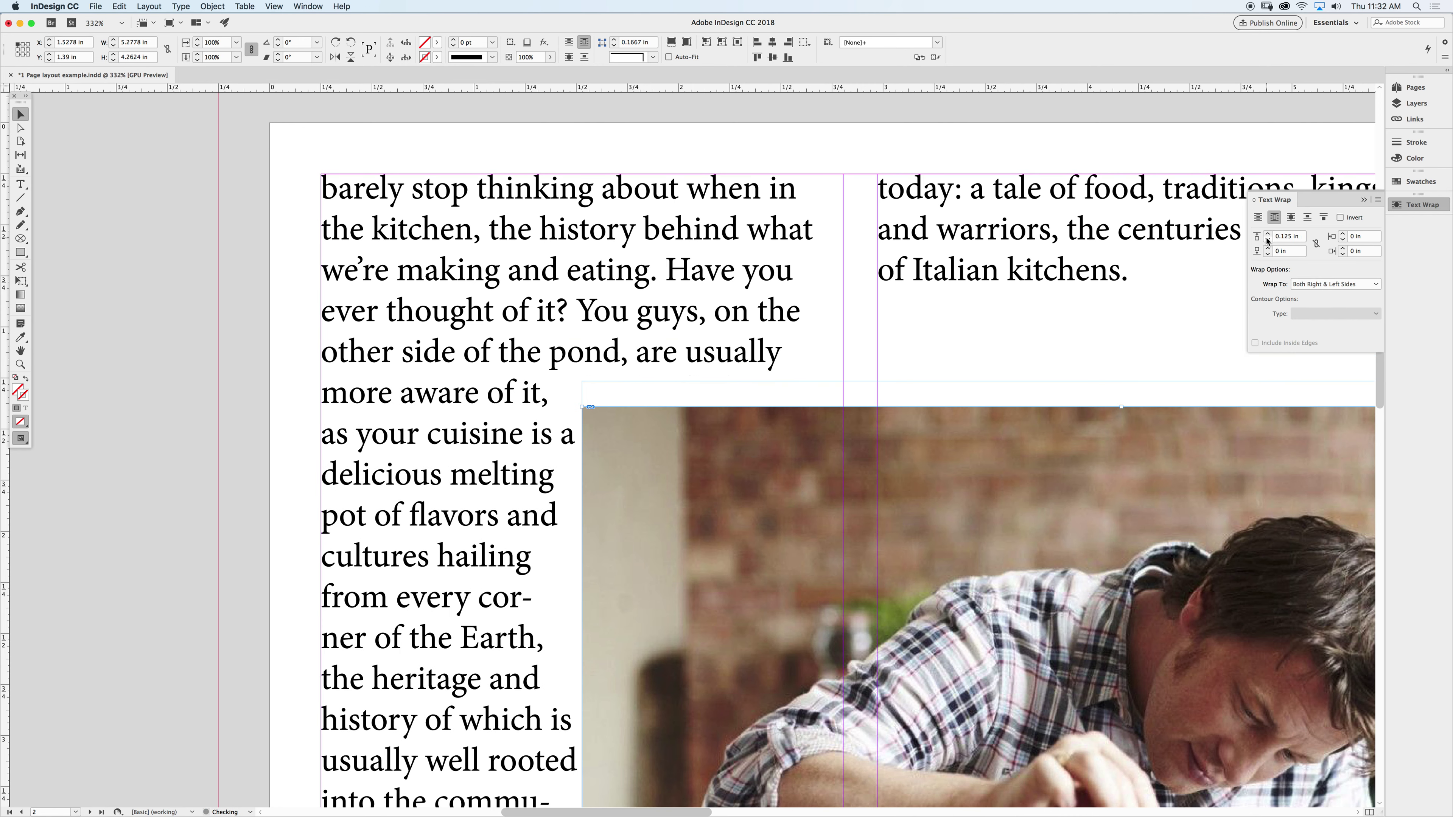
{"action": "left_click", "coordinate": [1267, 240]}
{"action": "left_click", "coordinate": [1267, 240]}
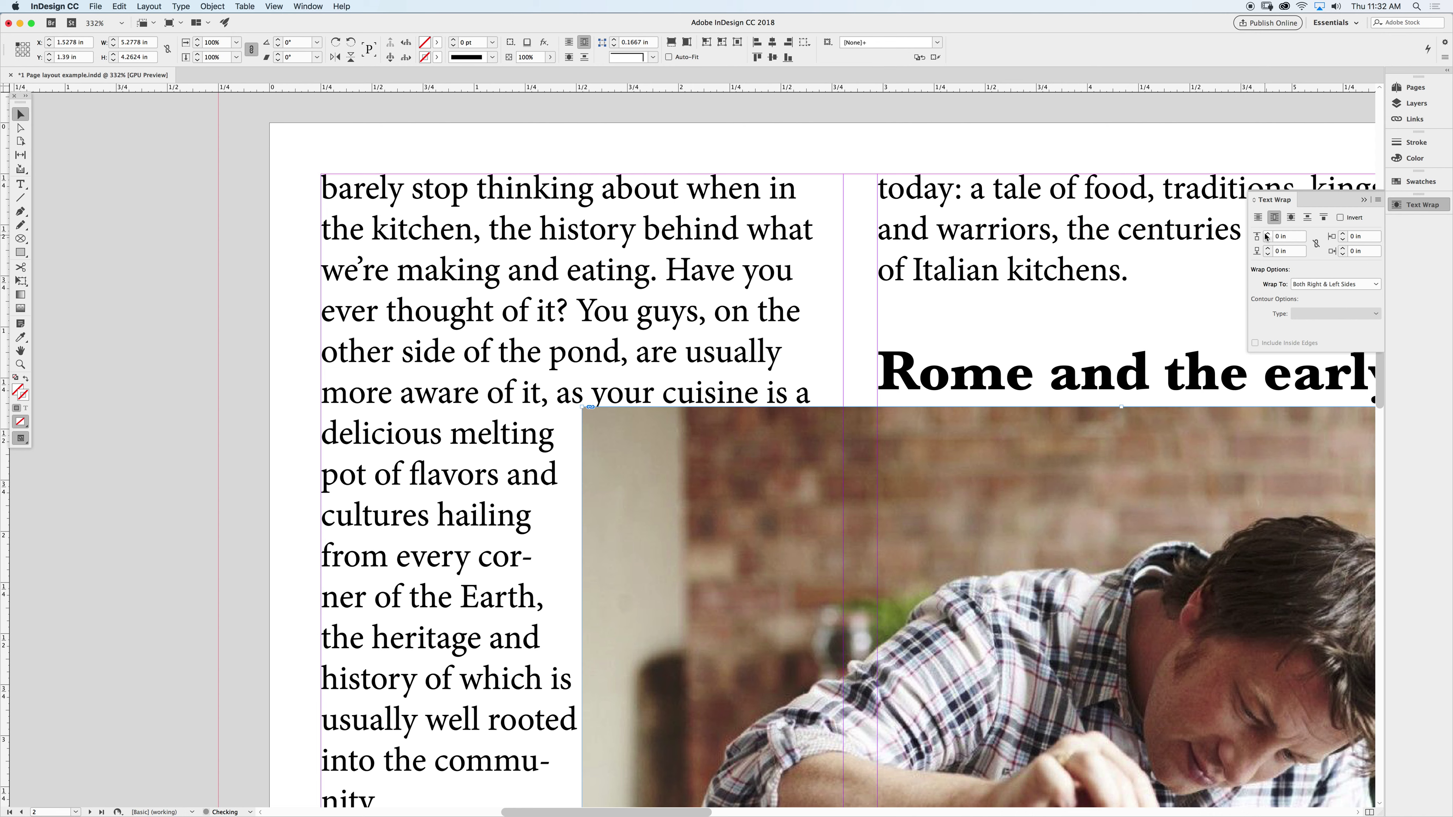
{"action": "left_click", "coordinate": [1267, 235]}
{"action": "left_click", "coordinate": [1267, 234]}
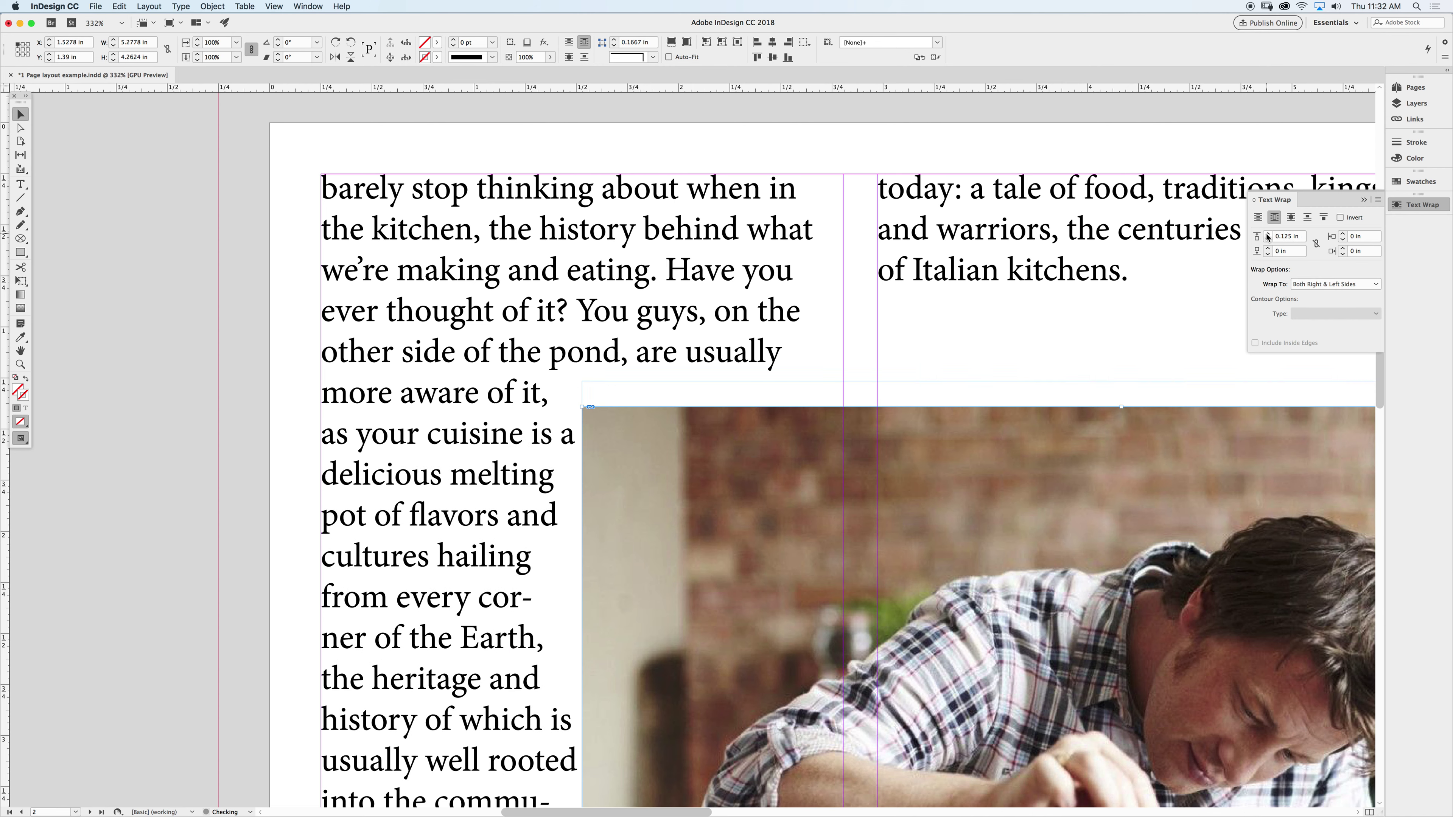
{"action": "left_click", "coordinate": [1267, 235]}
{"action": "left_click", "coordinate": [1267, 234]}
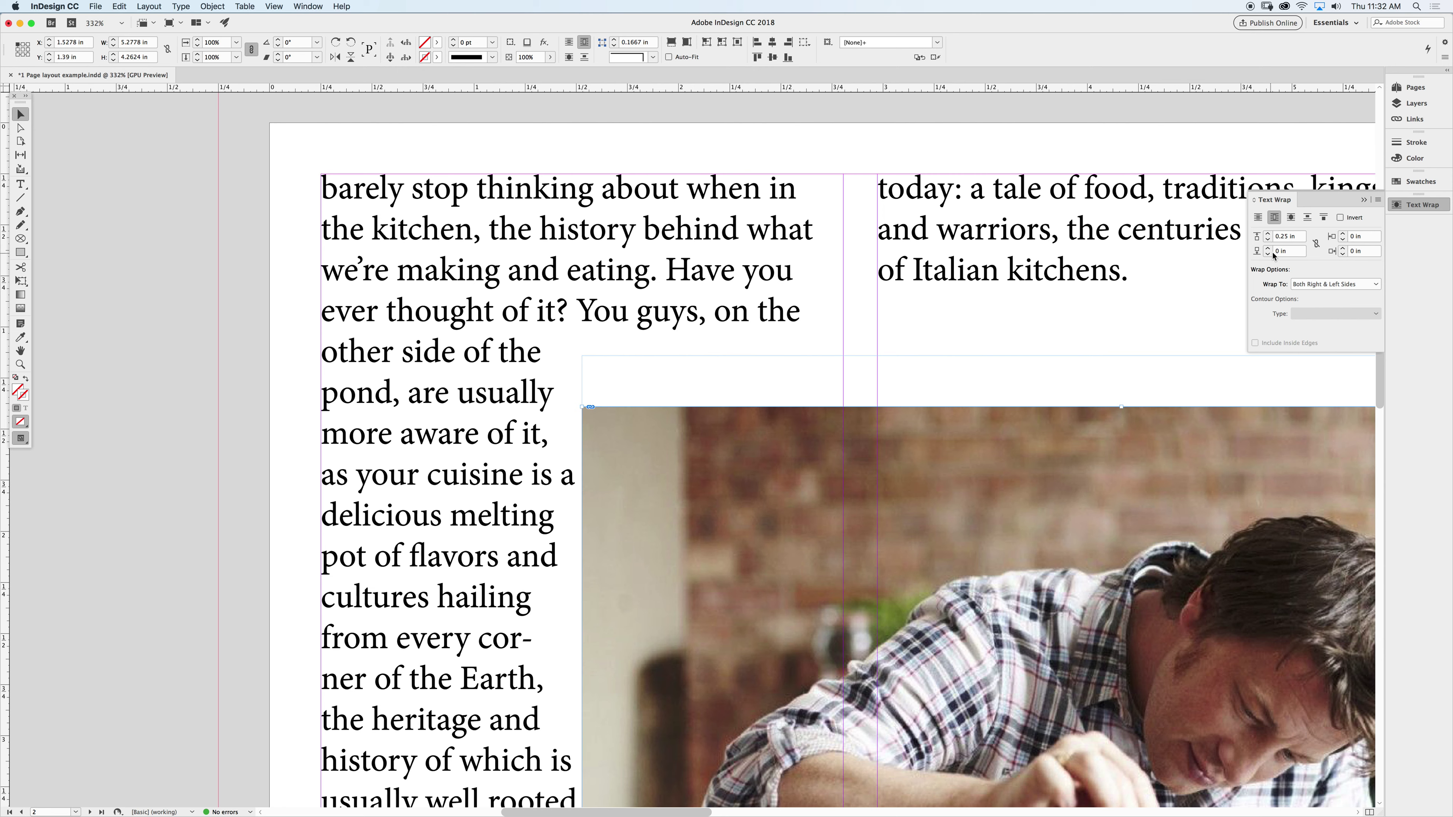
- Raise the right offset to 0.25 in, link all four offsets, and increase them to 0.3125 in
{"action": "left_click", "coordinate": [1343, 234]}
{"action": "left_click", "coordinate": [1343, 234]}
{"action": "left_click", "coordinate": [1343, 234]}
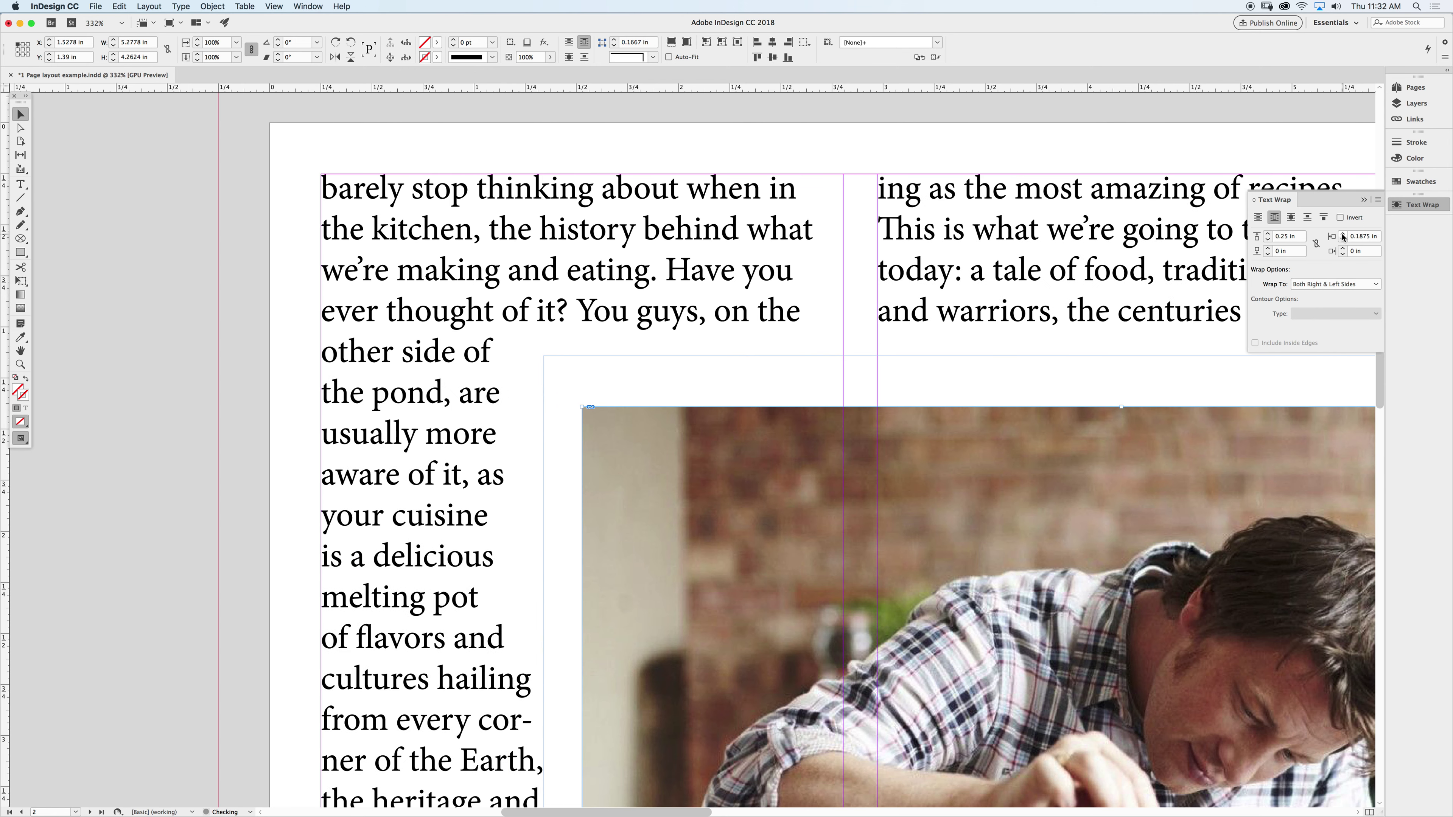
{"action": "left_click", "coordinate": [1343, 234]}
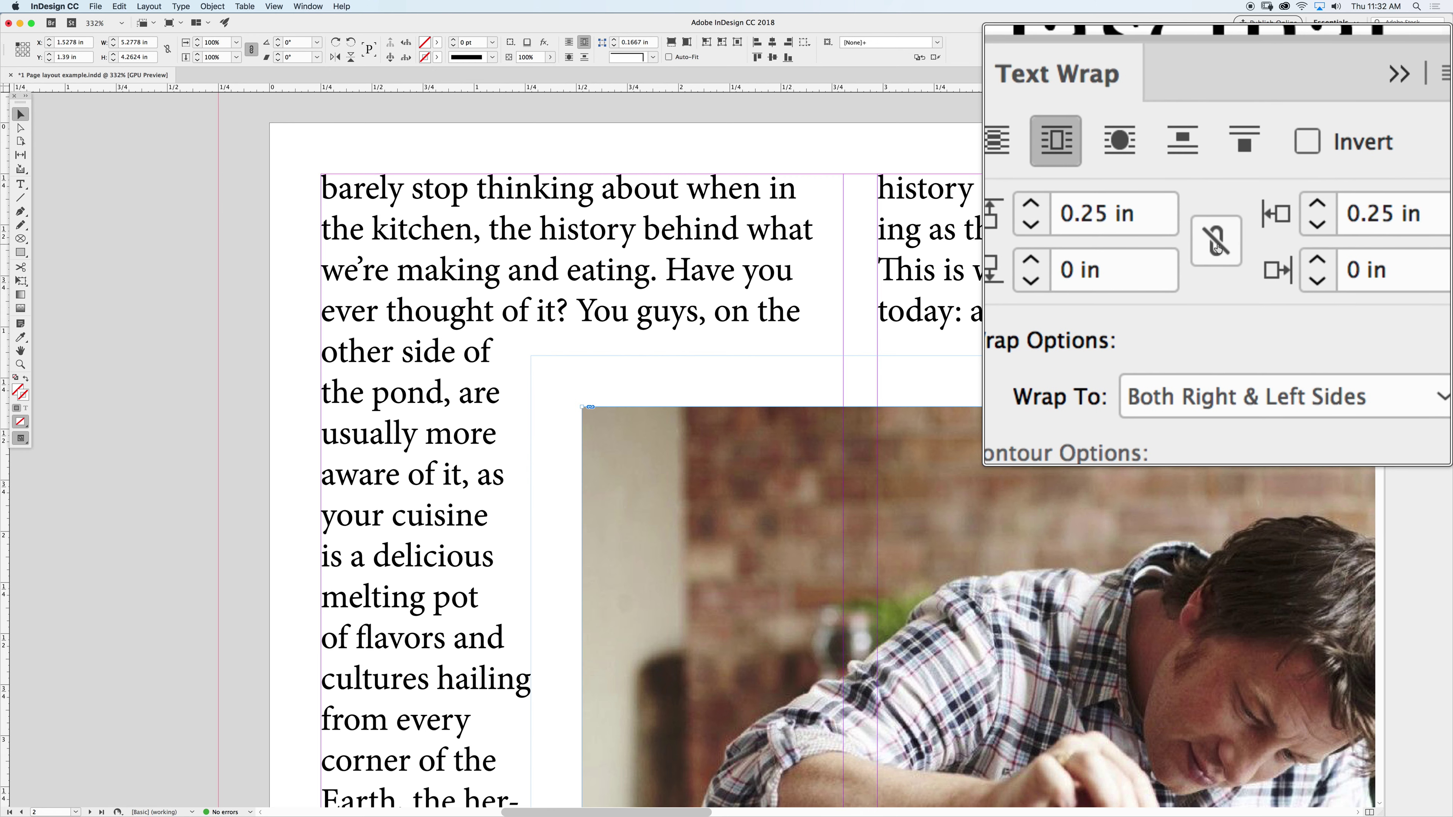
{"action": "left_click", "coordinate": [1217, 247]}
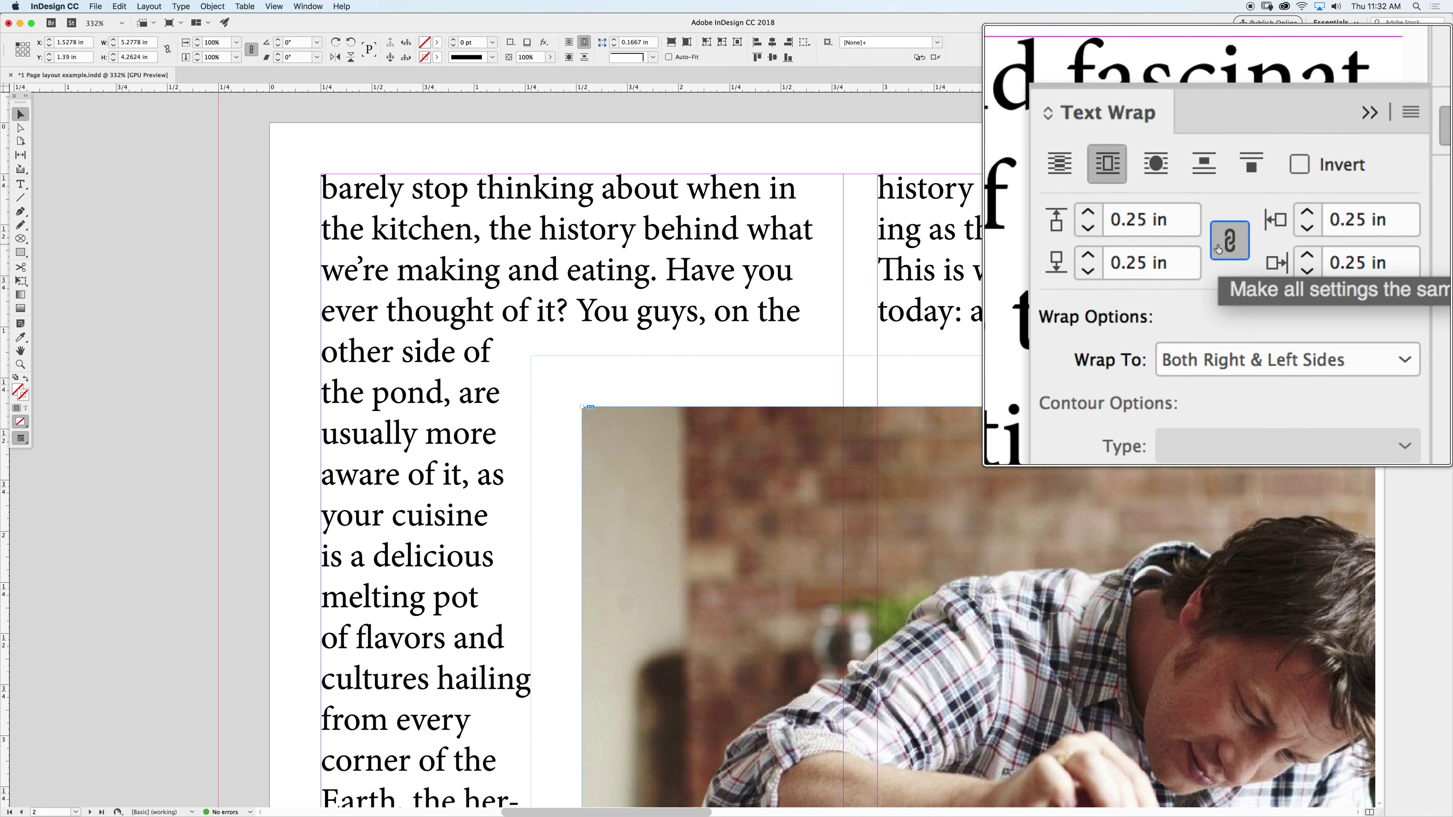
{"action": "left_click", "coordinate": [1220, 251]}
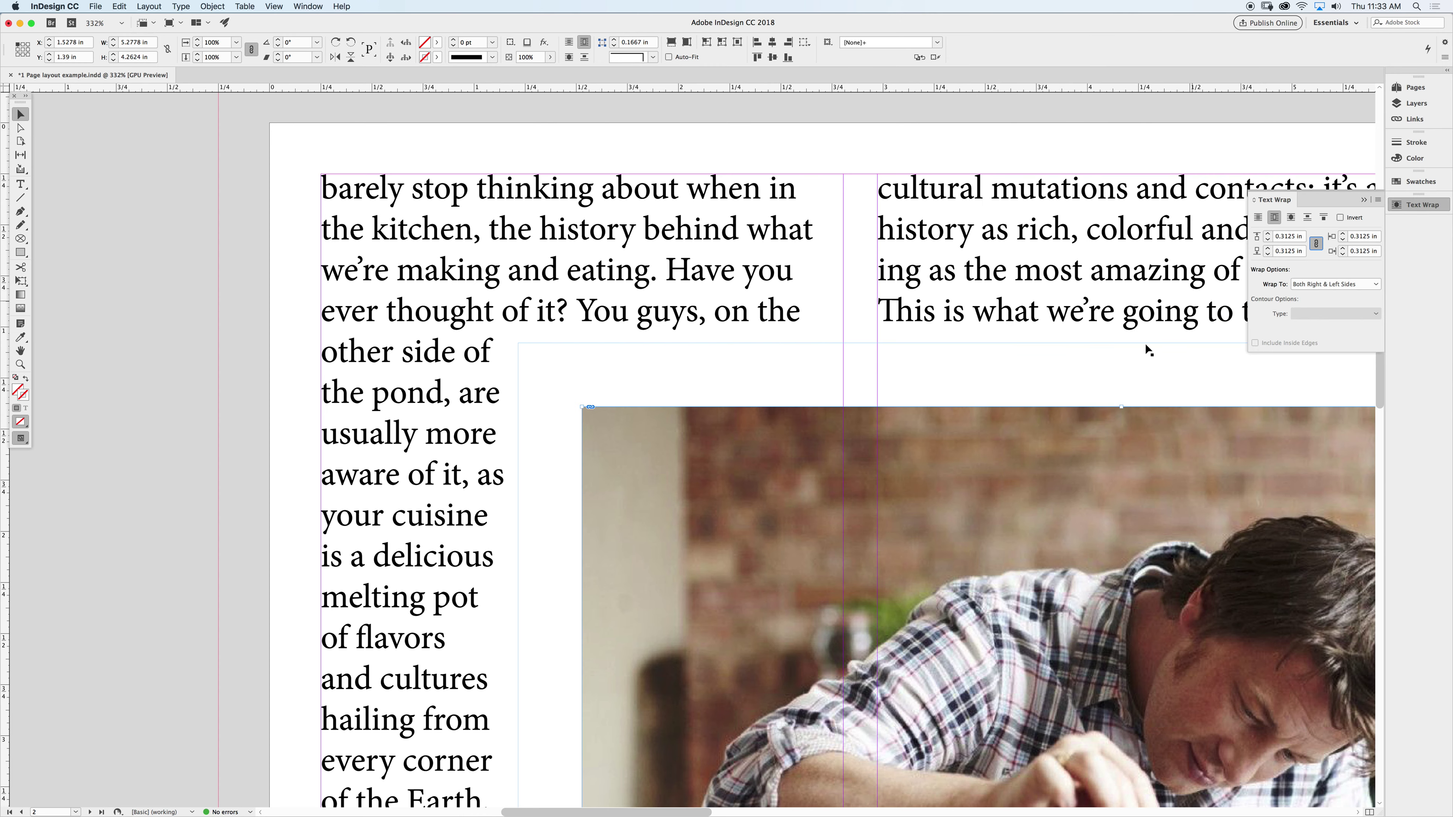
- Zoom out and fine-tune the linked offsets, settling on 0.1875 in
{"action": "left_click", "coordinate": [984, 457], "text": "alt+super"}
{"action": "left_click", "coordinate": [895, 501], "text": "alt+super"}
{"action": "scroll", "coordinate": [879, 481], "scroll_direction": "down", "scroll_amount": 5}
{"action": "scroll", "coordinate": [879, 481], "scroll_direction": "left", "scroll_amount": 2}
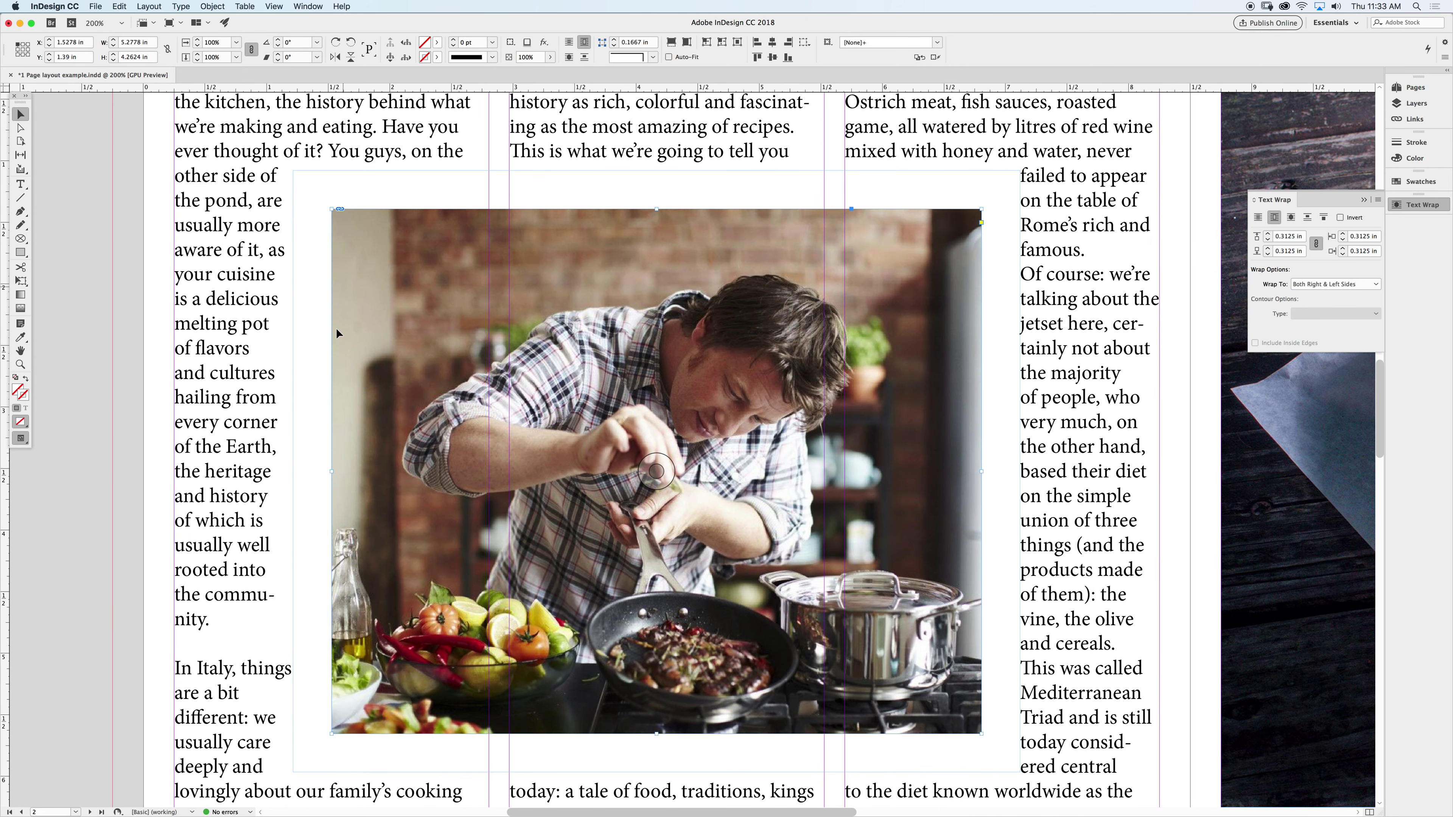
{"action": "left_click", "coordinate": [1267, 240]}
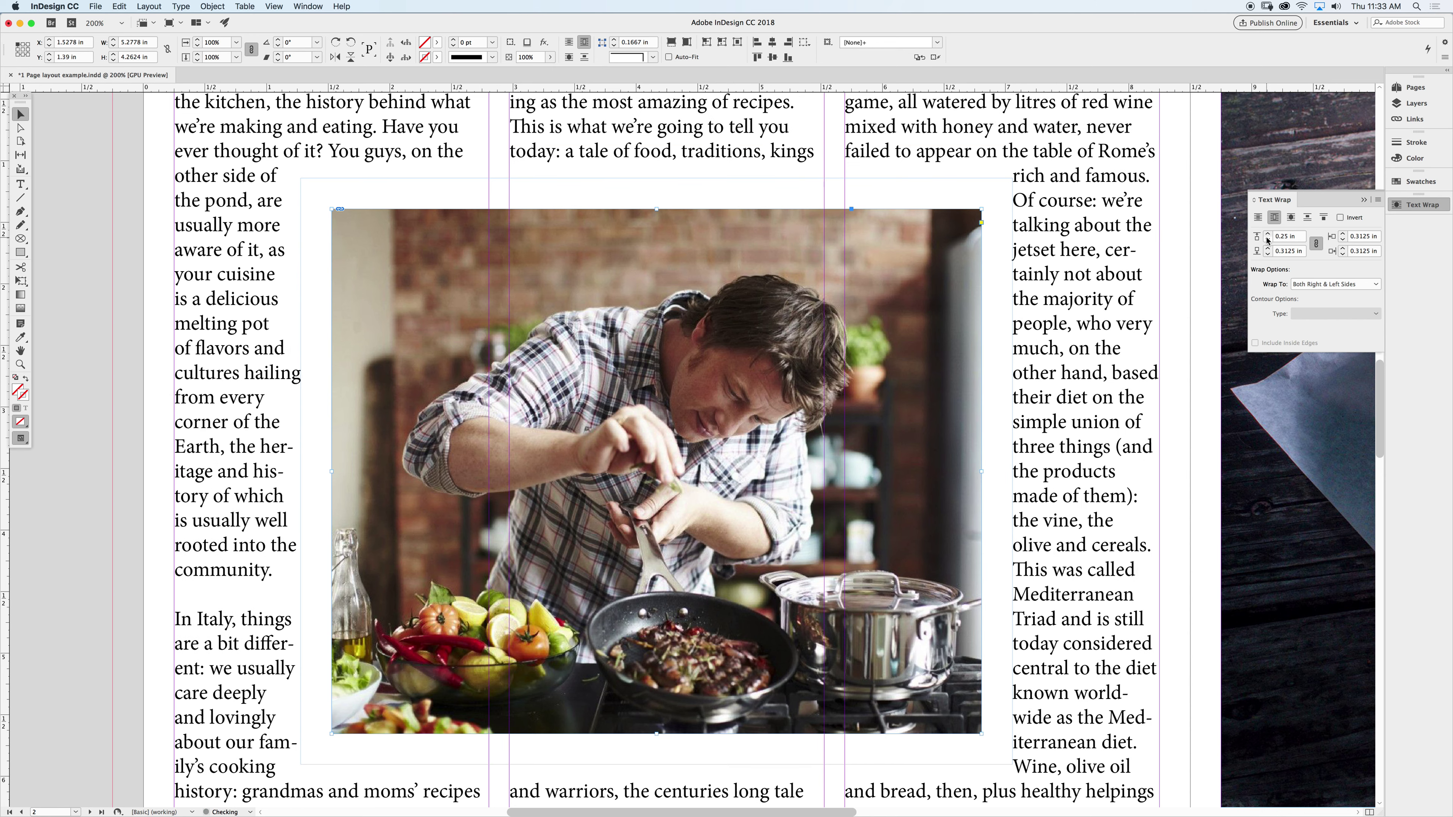
{"action": "left_click", "coordinate": [1267, 240]}
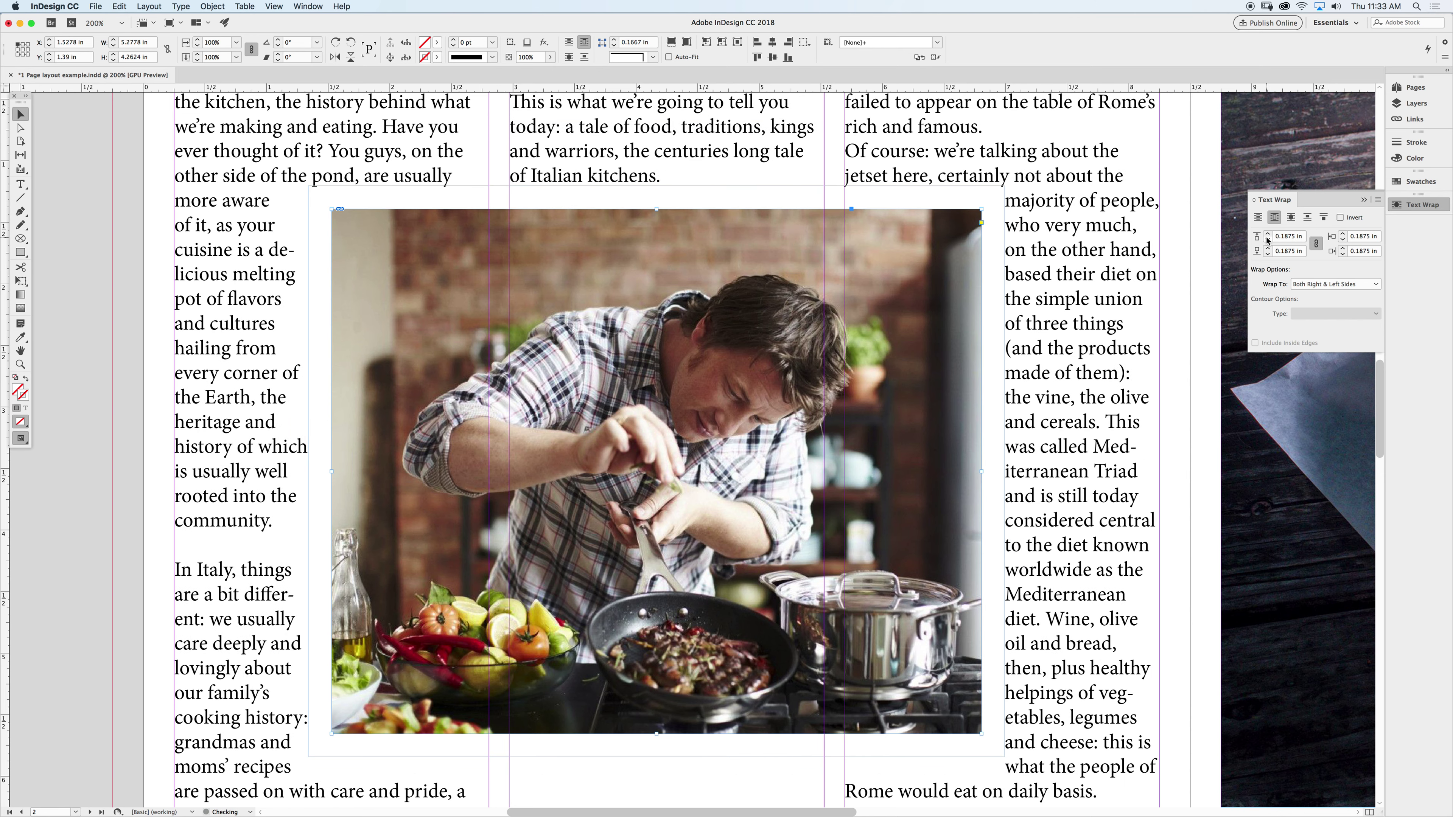
{"action": "left_click", "coordinate": [1267, 240]}
{"action": "left_click", "coordinate": [1267, 240]}
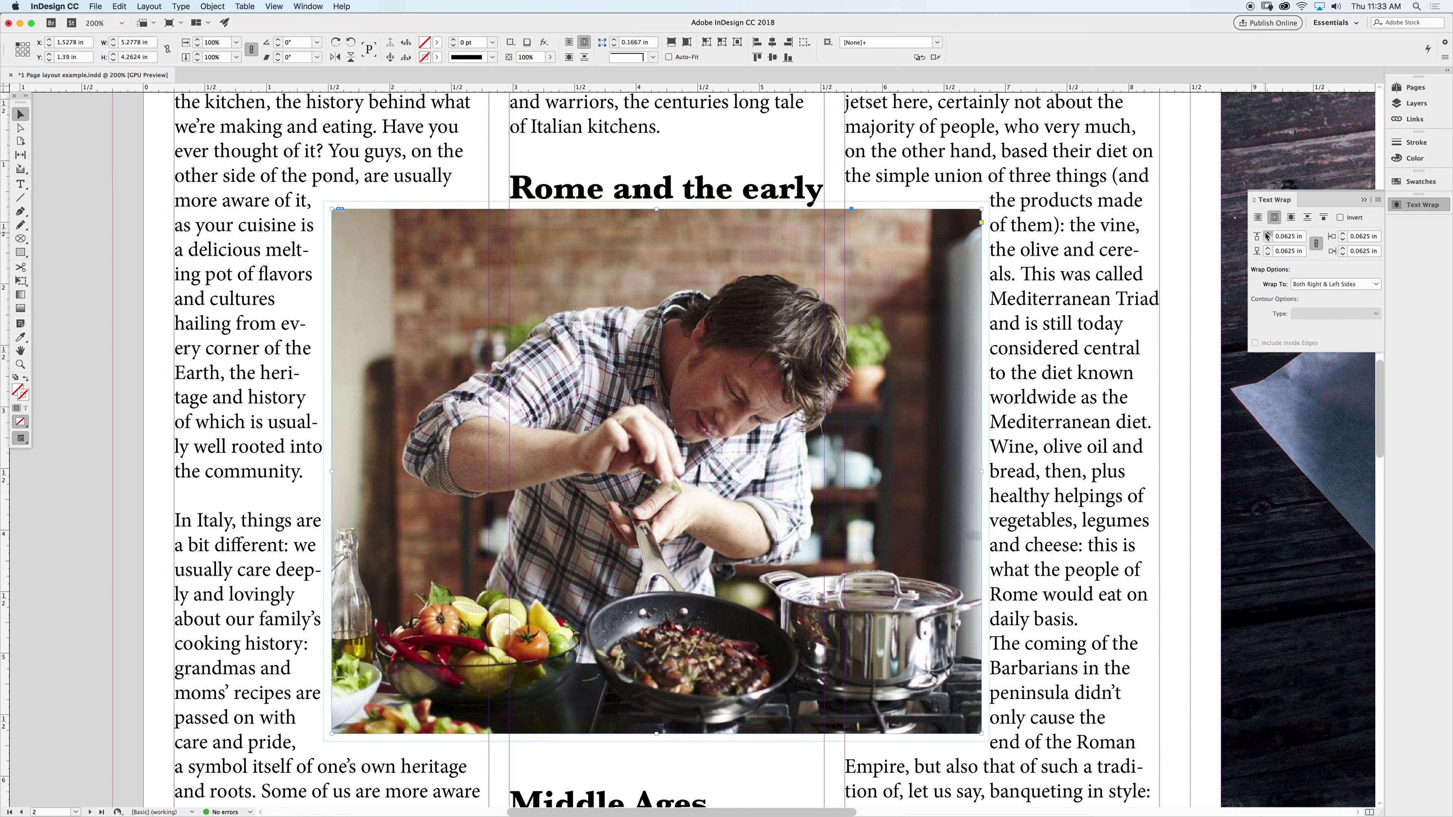
{"action": "left_click", "coordinate": [1267, 235]}
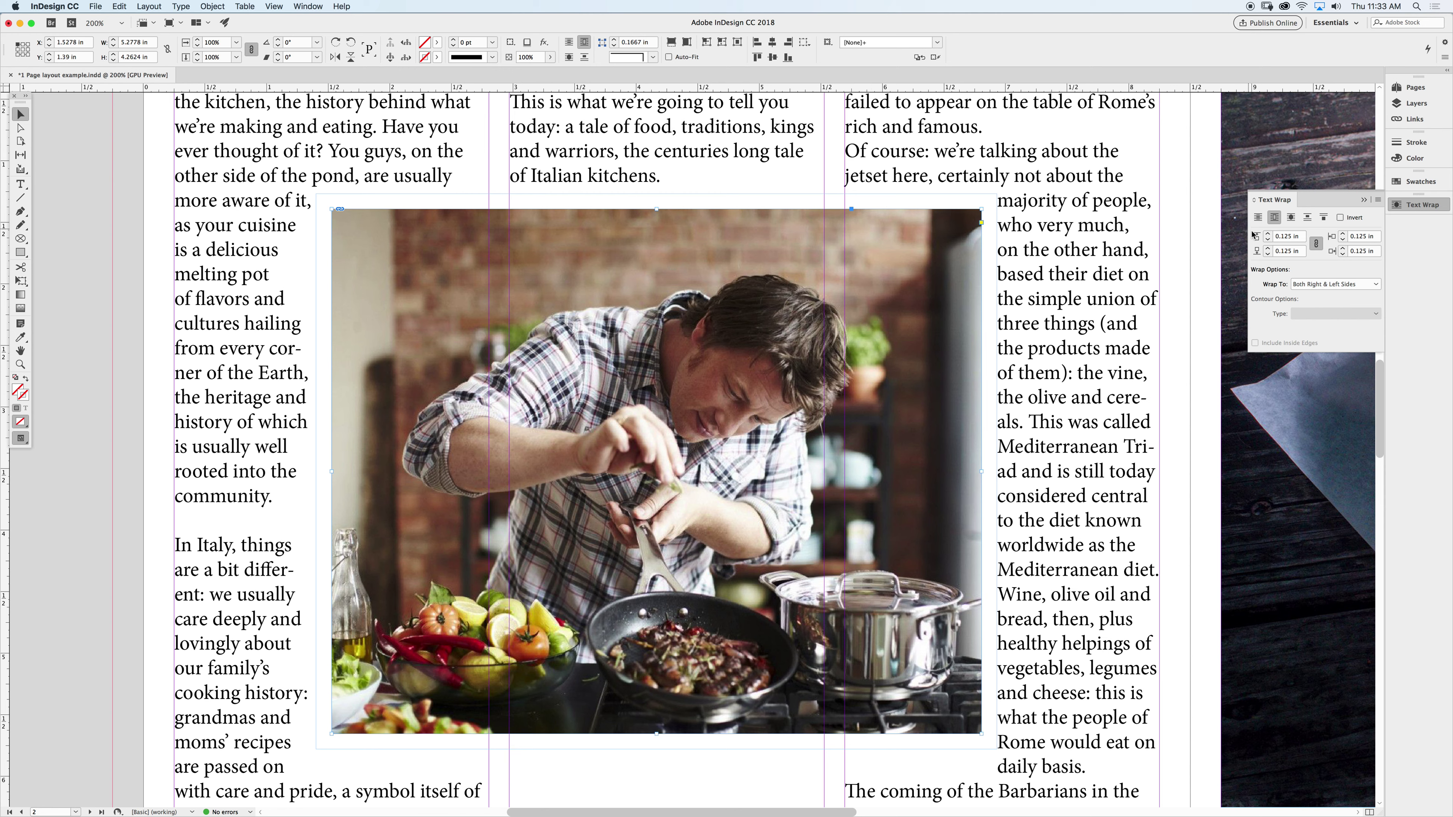
{"action": "left_click", "coordinate": [1267, 234]}
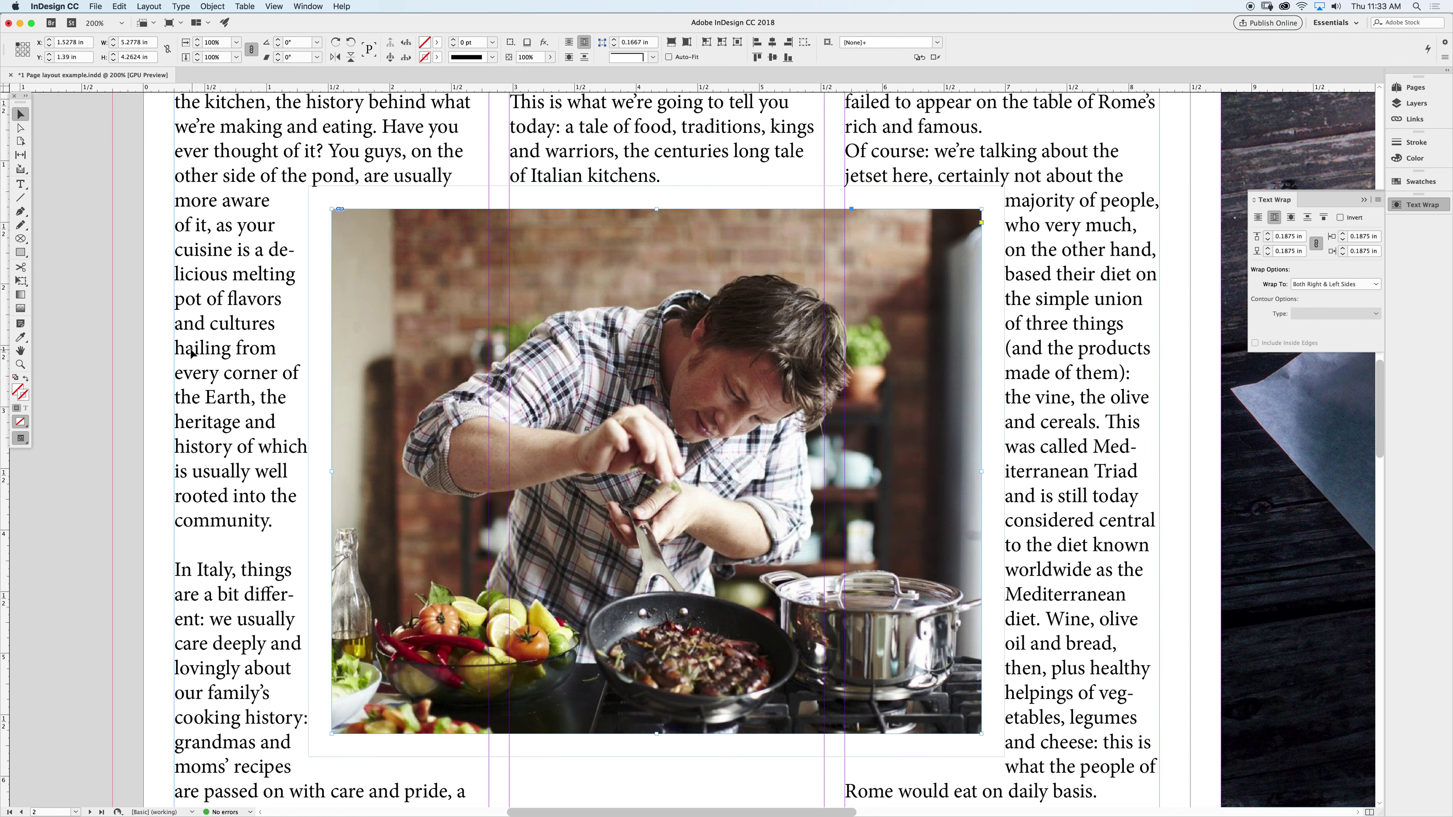
- Drag the chef photo to the left page's top-left corner, undoing any stray moves
{"action": "left_click", "coordinate": [271, 325]}
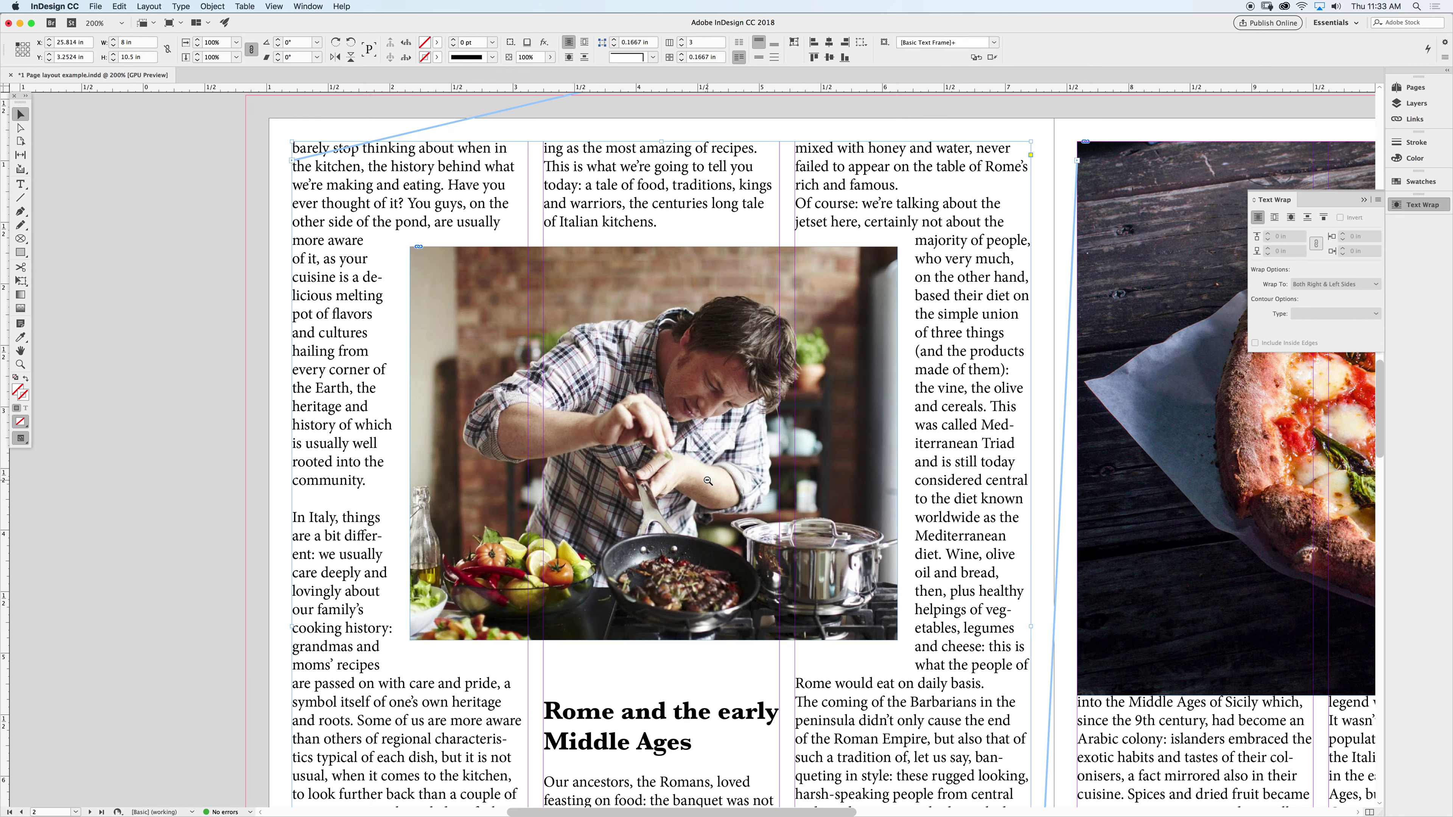
{"action": "key", "text": "super+minus"}
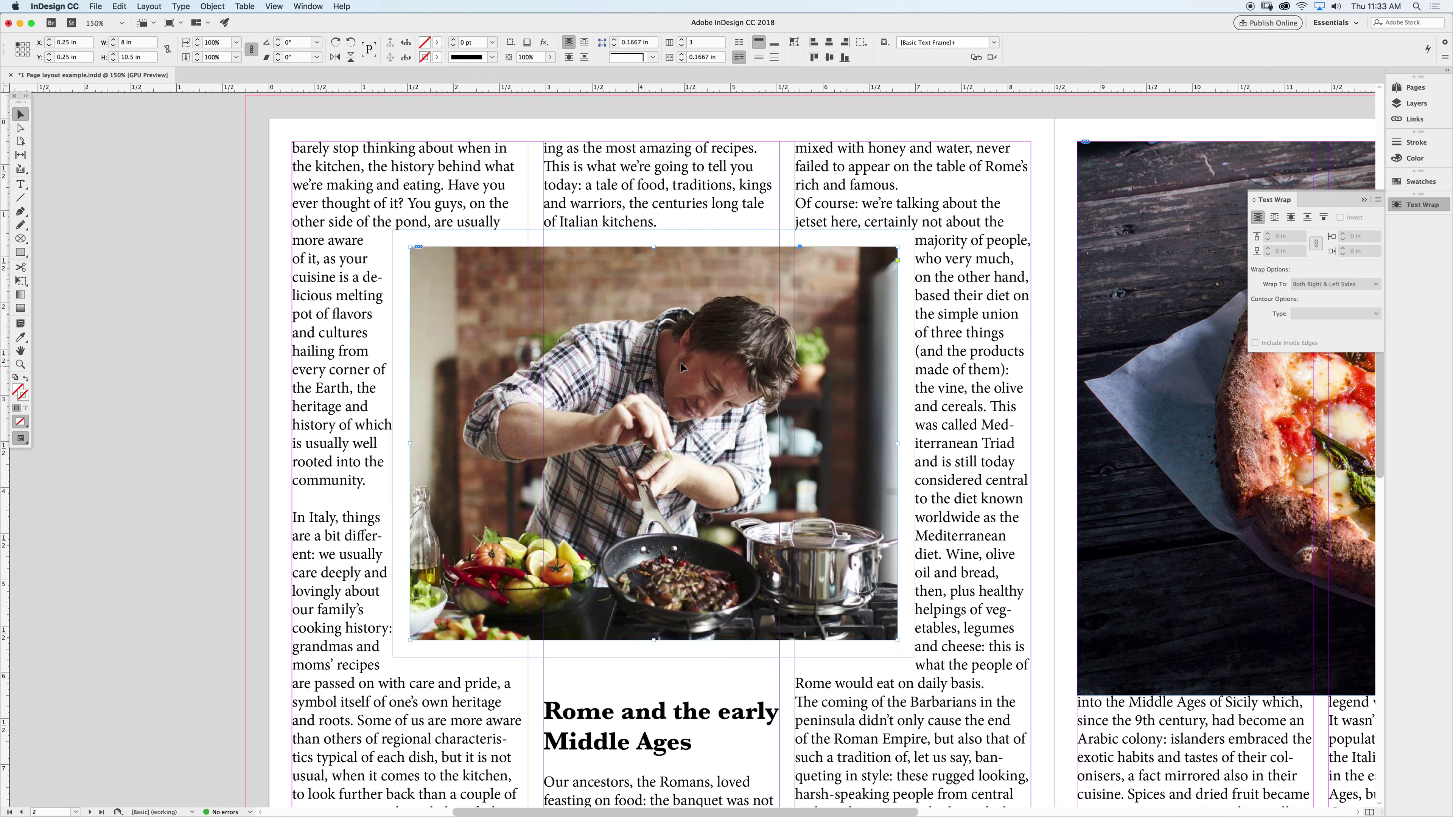
{"action": "left_click_drag", "start_coordinate": [680, 362], "coordinate": [563, 267]}
{"action": "key", "text": "super+z"}
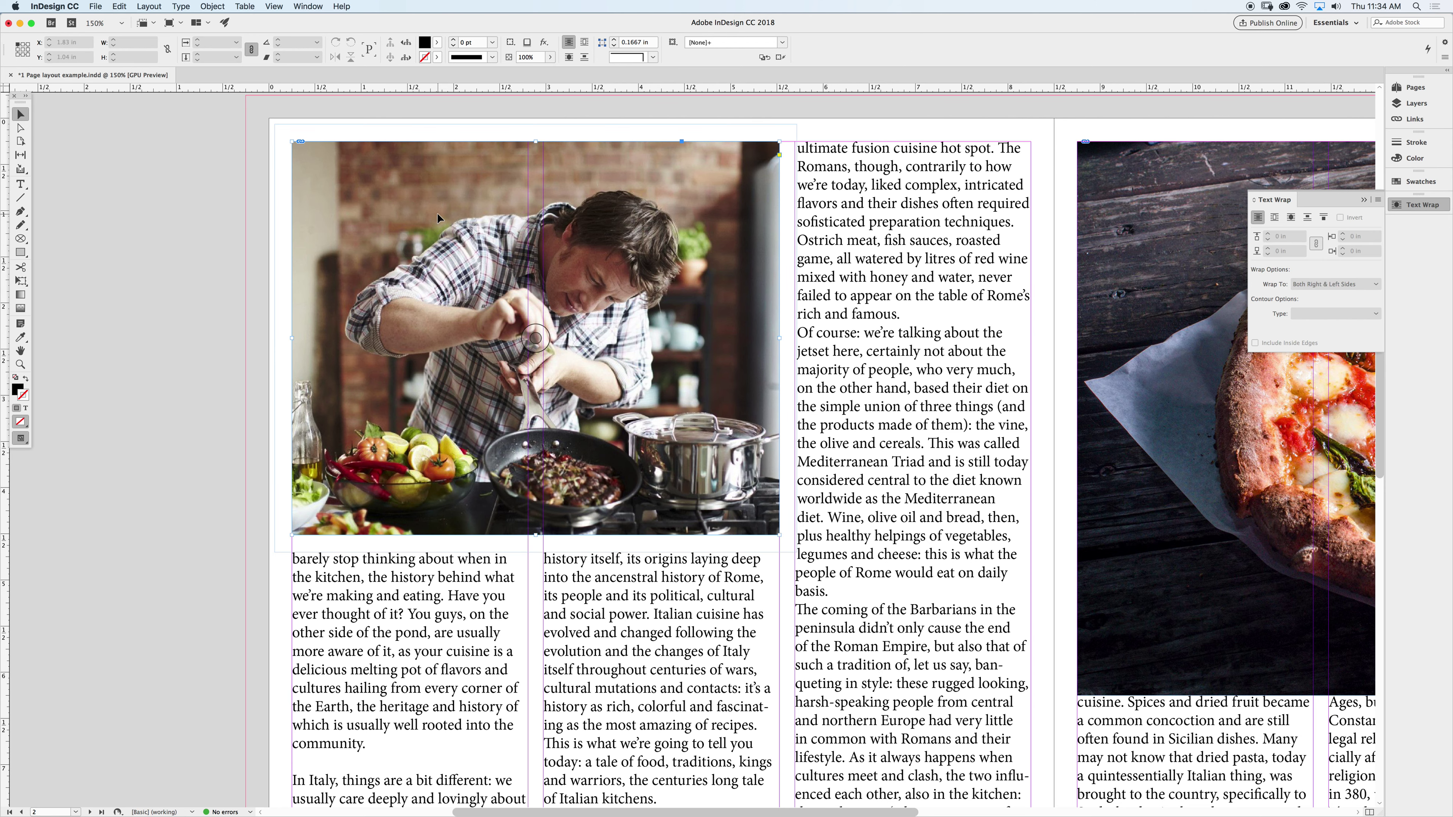
{"action": "left_click_drag", "start_coordinate": [351, 159], "coordinate": [385, 183]}
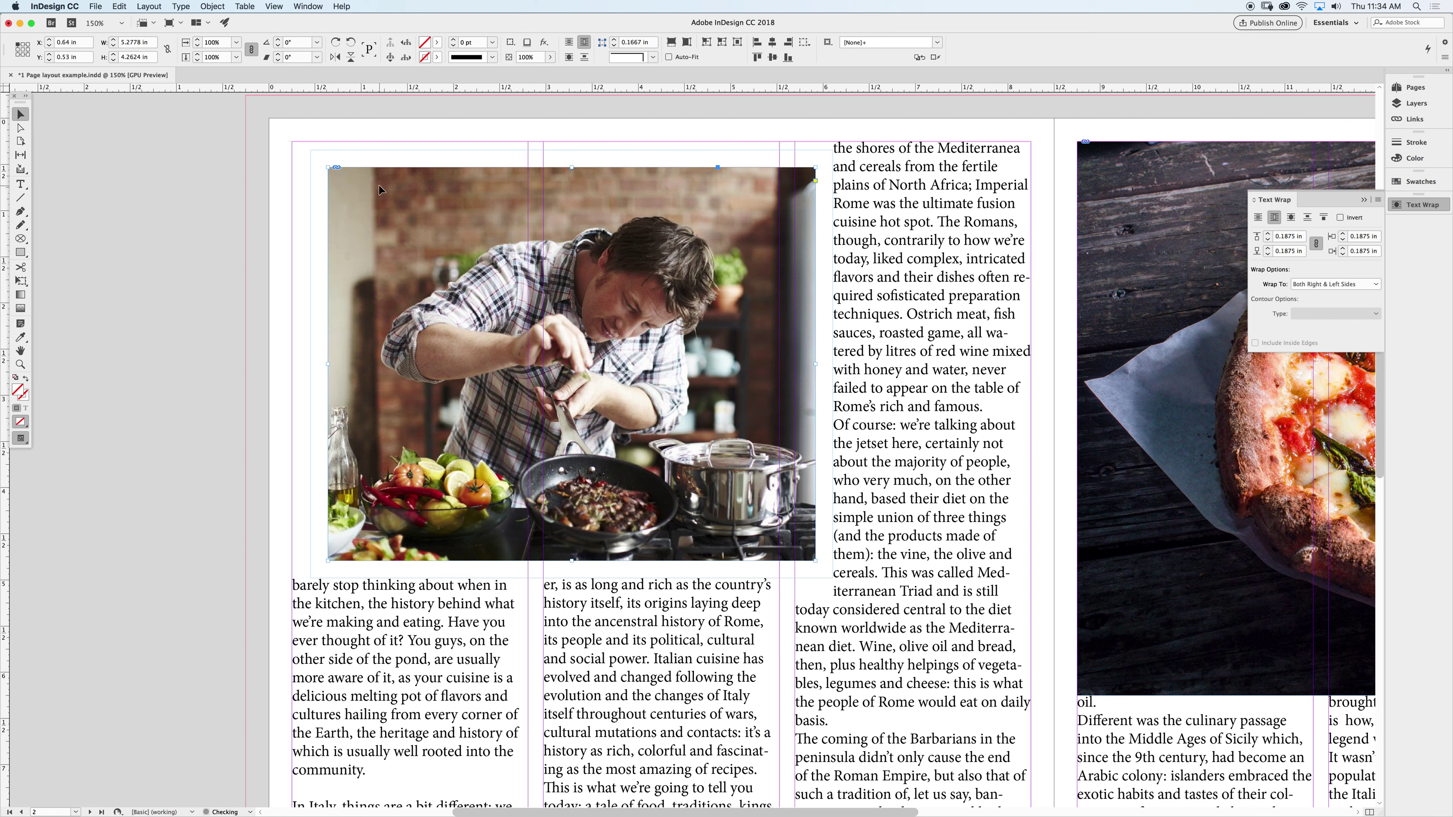
{"action": "key", "text": "super+a"}
{"action": "key", "text": "super+z"}
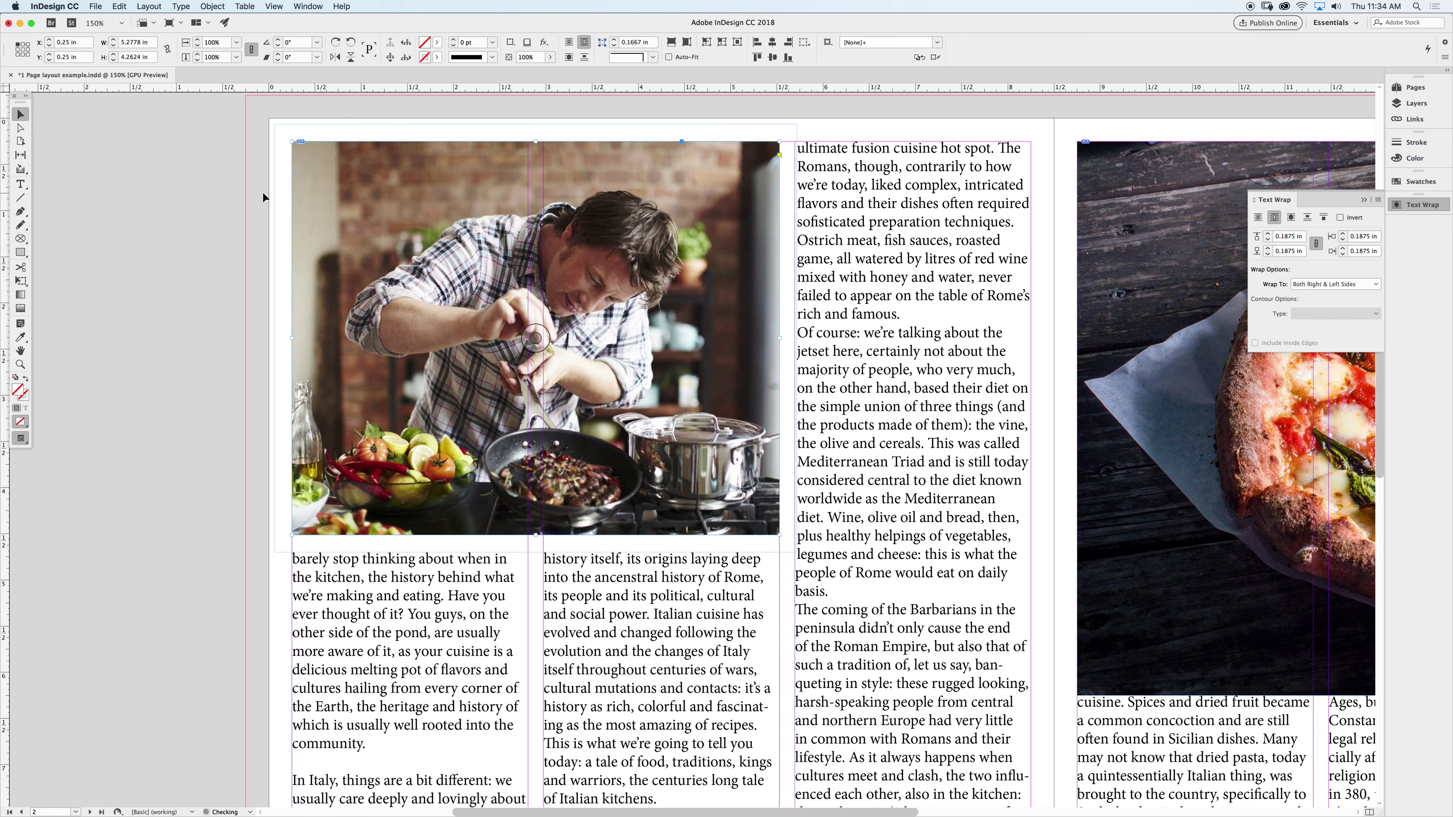
{"action": "scroll", "coordinate": [374, 195], "scroll_direction": "left", "scroll_amount": 5}
{"action": "scroll", "coordinate": [375, 195], "scroll_direction": "up", "scroll_amount": 3}
- Try enlarging the chef photo from its top-left corner, then undo the resize
{"action": "left_click", "coordinate": [475, 247]}
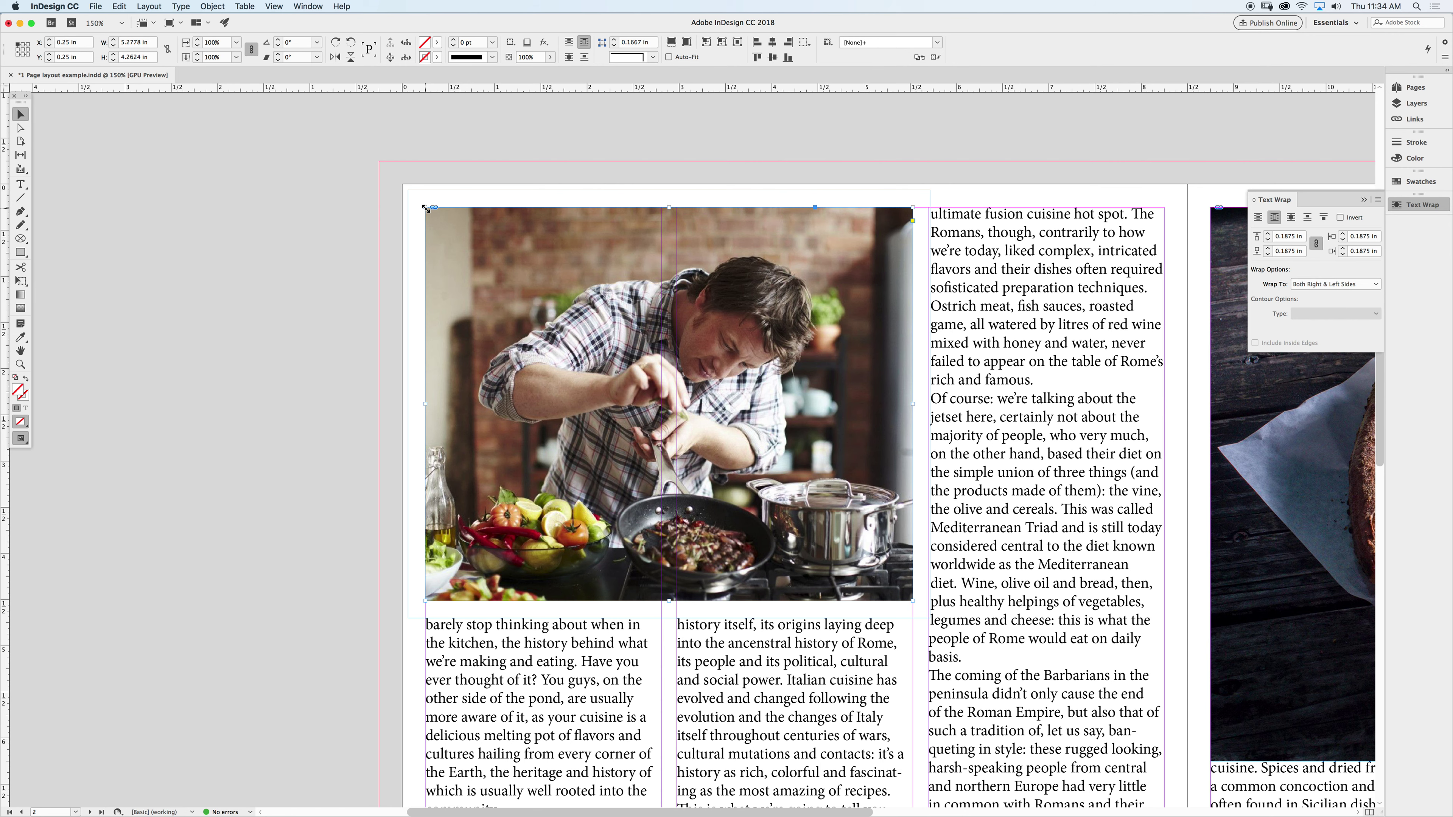
{"action": "left_click_drag", "start_coordinate": [425, 209], "coordinate": [424, 207]}
{"action": "left_click_drag", "start_coordinate": [424, 208], "coordinate": [360, 177]}
{"action": "key", "text": "ctrl+z"}
{"action": "left_click", "coordinate": [348, 232]}
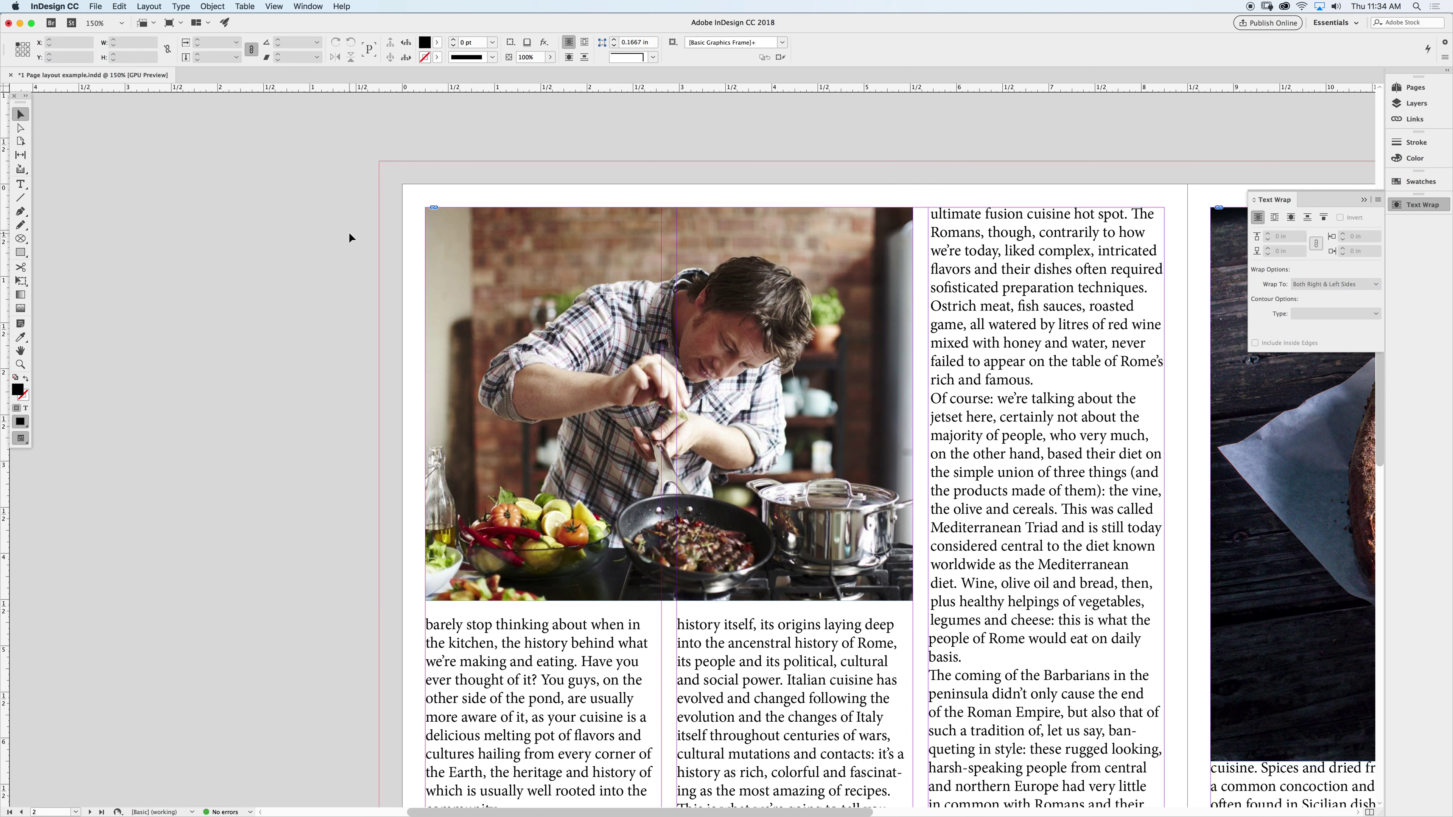
- Anchor at bottom-right and drag the photo's top-left corner into the bleed past the top and left edges
{"action": "left_click", "coordinate": [441, 226]}
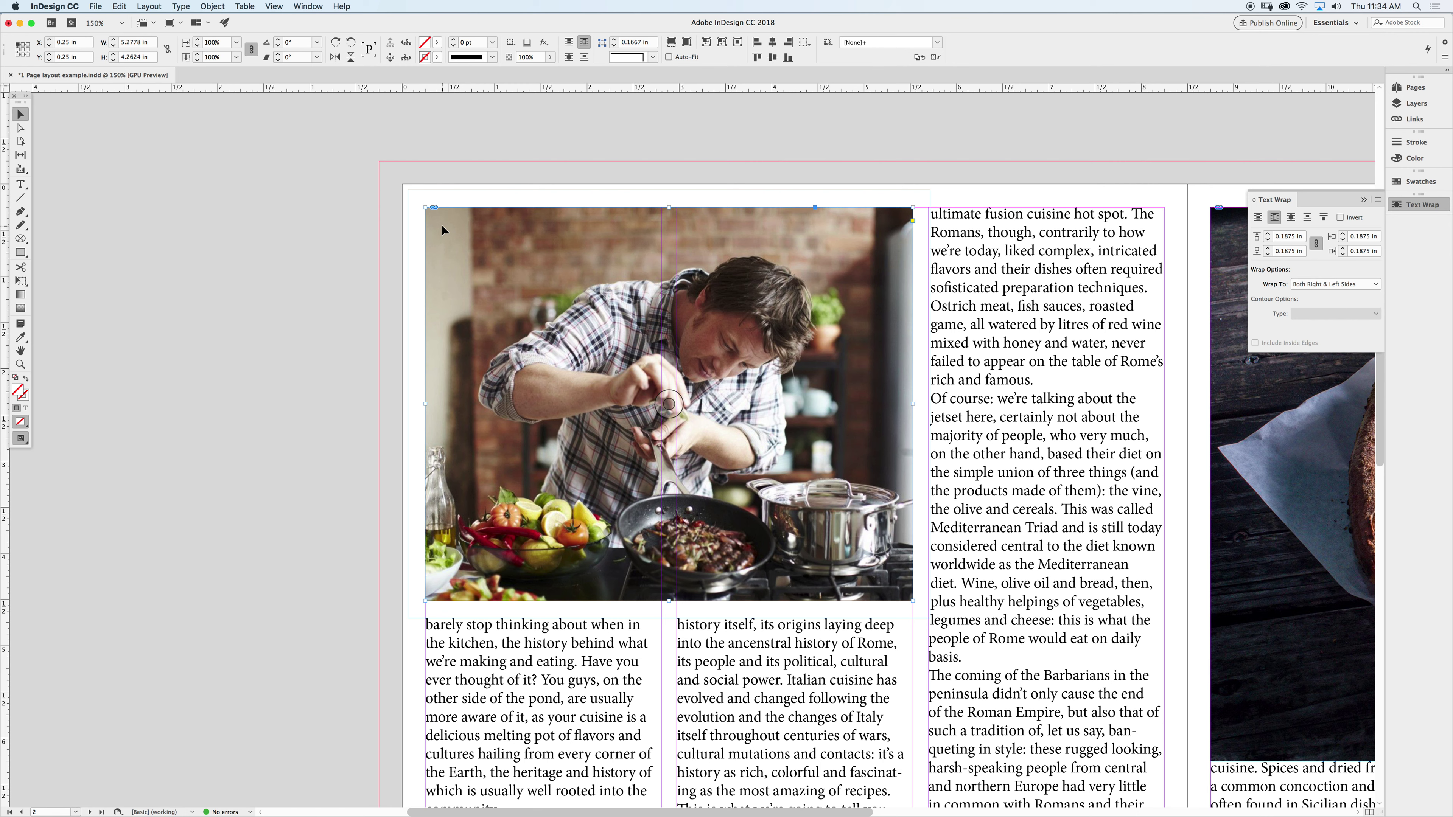
{"action": "left_click", "coordinate": [425, 207]}
{"action": "left_click_drag", "start_coordinate": [425, 207], "coordinate": [341, 155]}
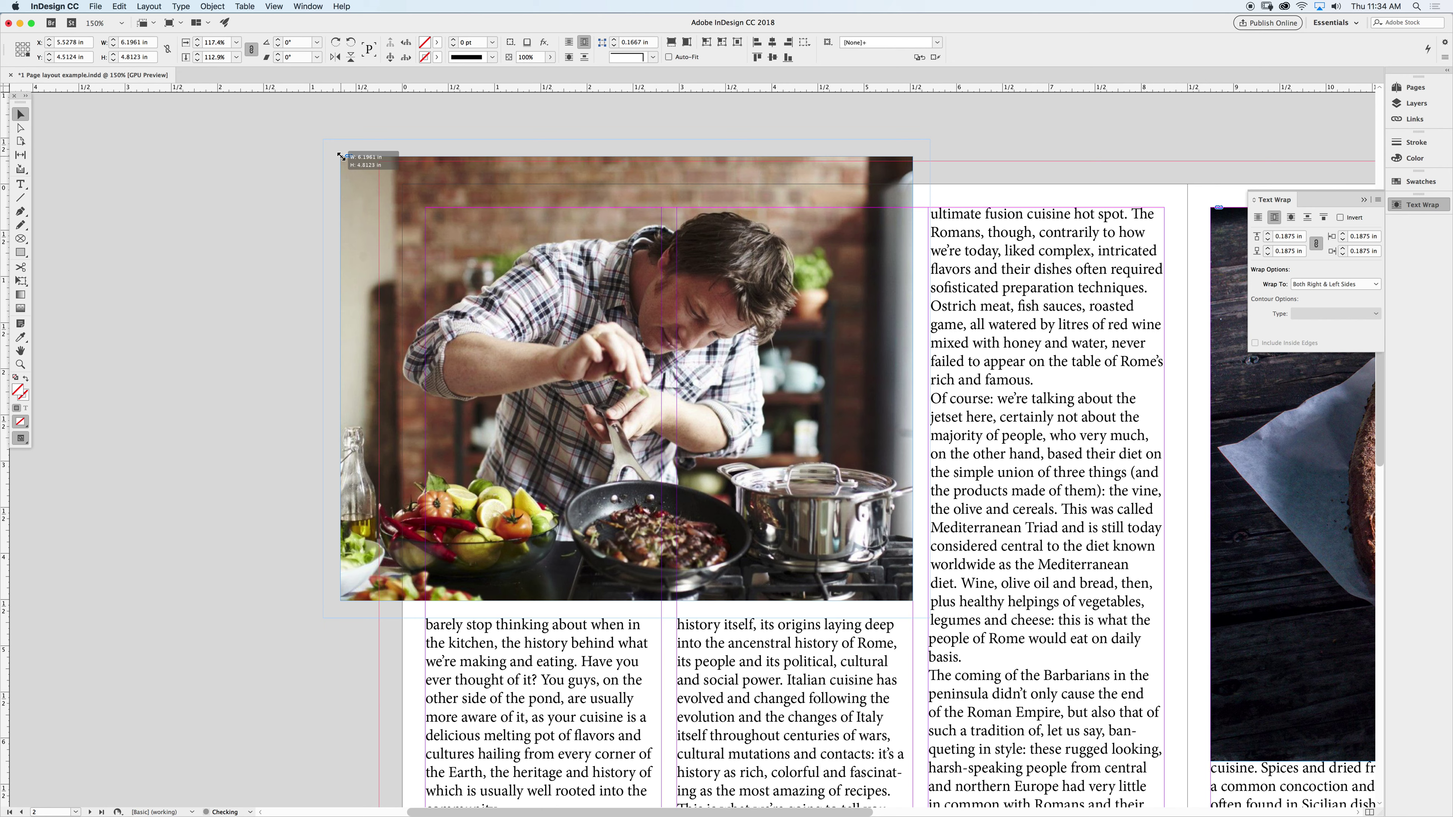
{"action": "left_click_drag", "start_coordinate": [341, 156], "coordinate": [363, 183]}
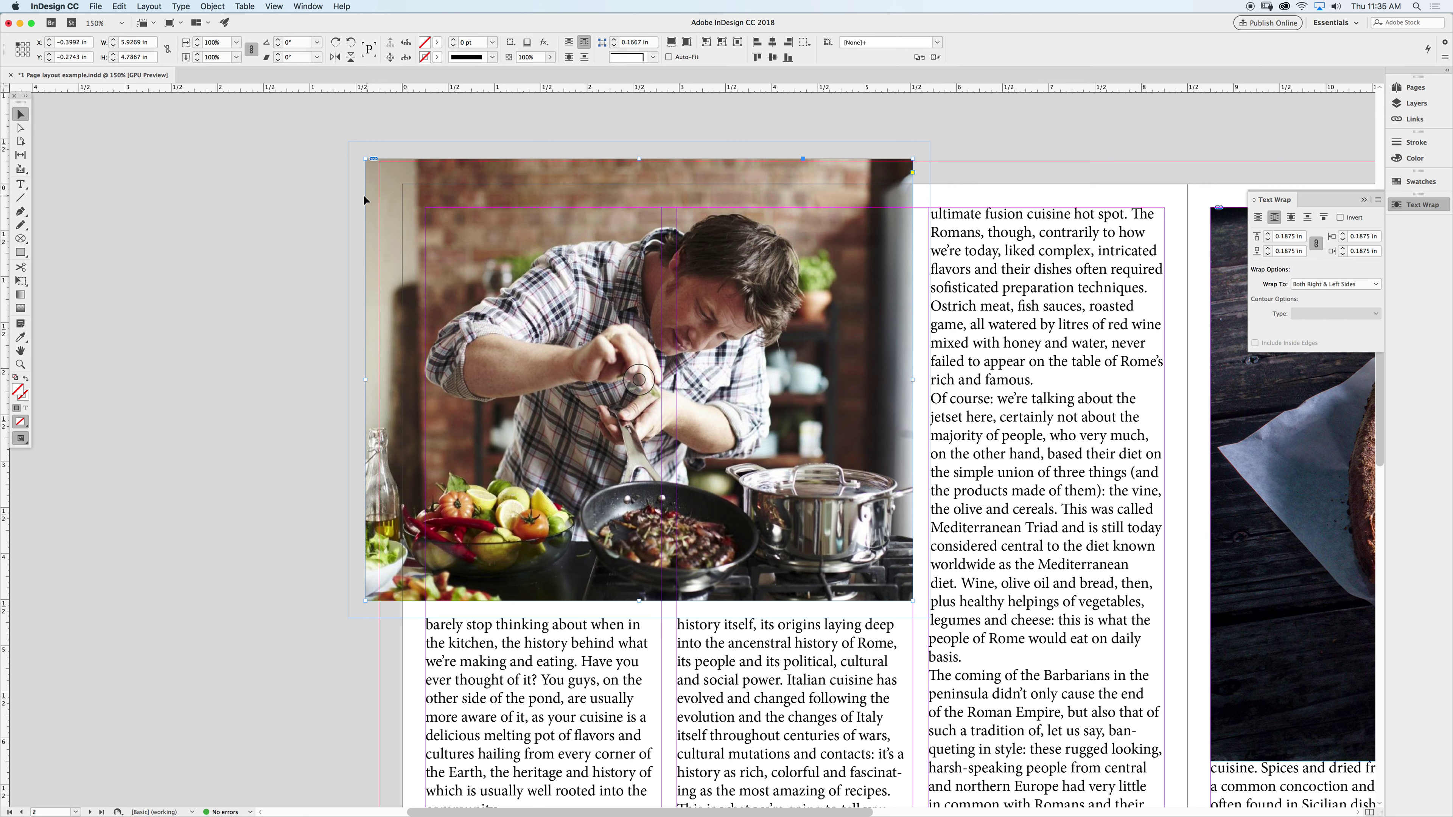
{"action": "left_click", "coordinate": [269, 298]}
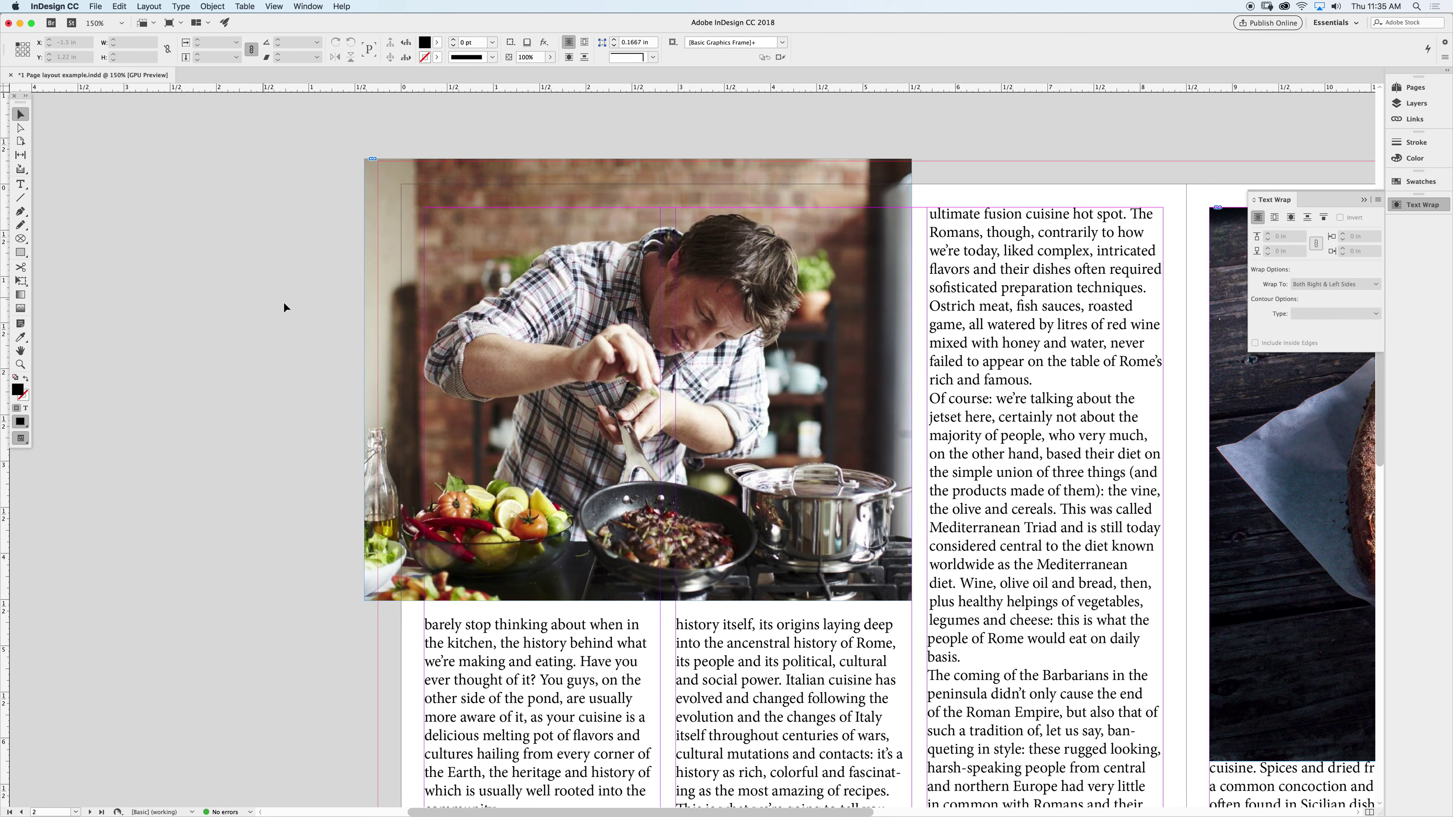
- Zoom out to the spread and trim the pizza frame's bottom, left and top edges inward
{"action": "scroll", "coordinate": [938, 503], "scroll_direction": "right", "scroll_amount": 10}
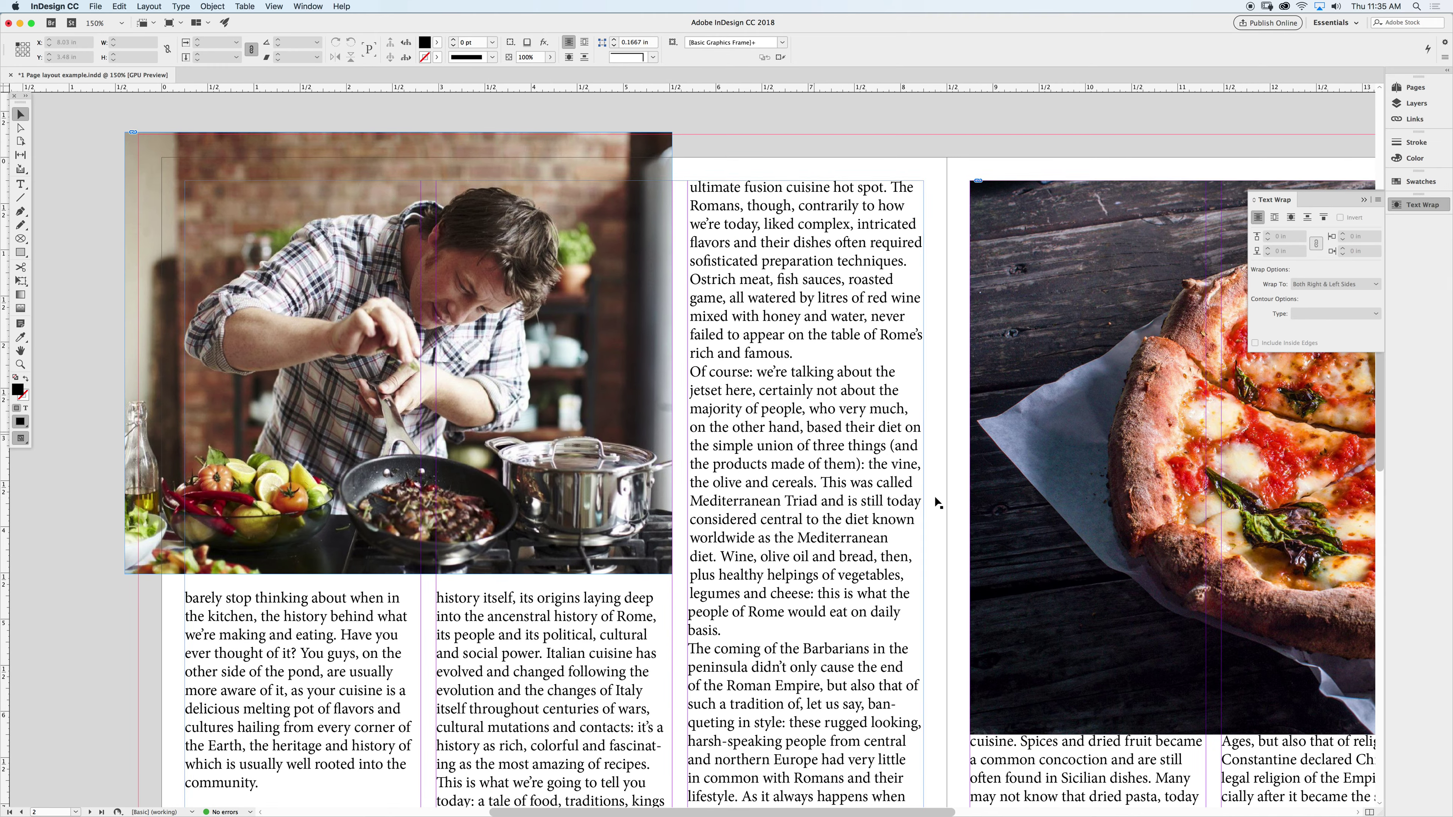
{"action": "key", "text": "super+minus"}
{"action": "key", "text": "super+minus"}
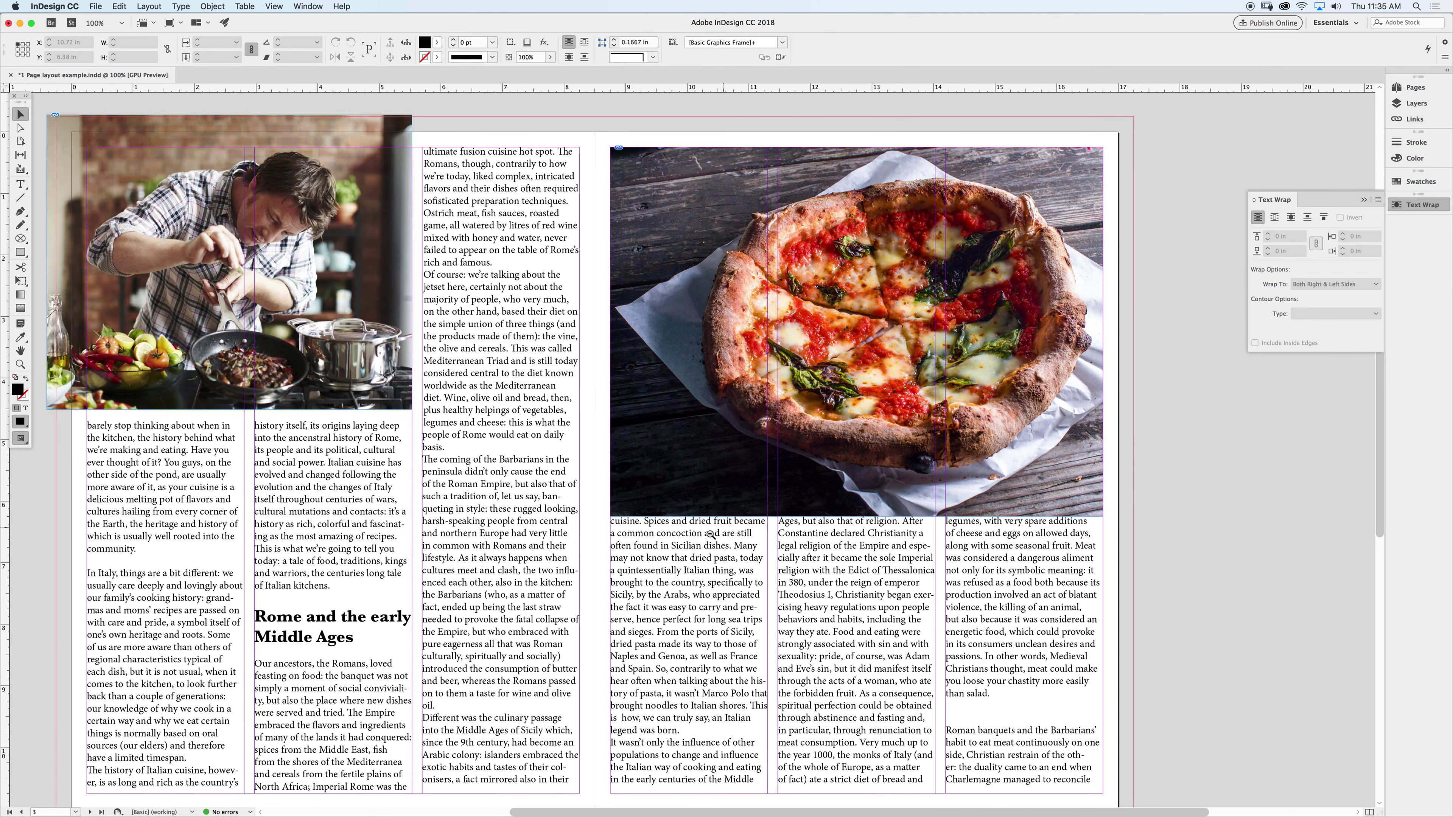
{"action": "scroll", "coordinate": [946, 436], "scroll_direction": "down", "scroll_amount": 4}
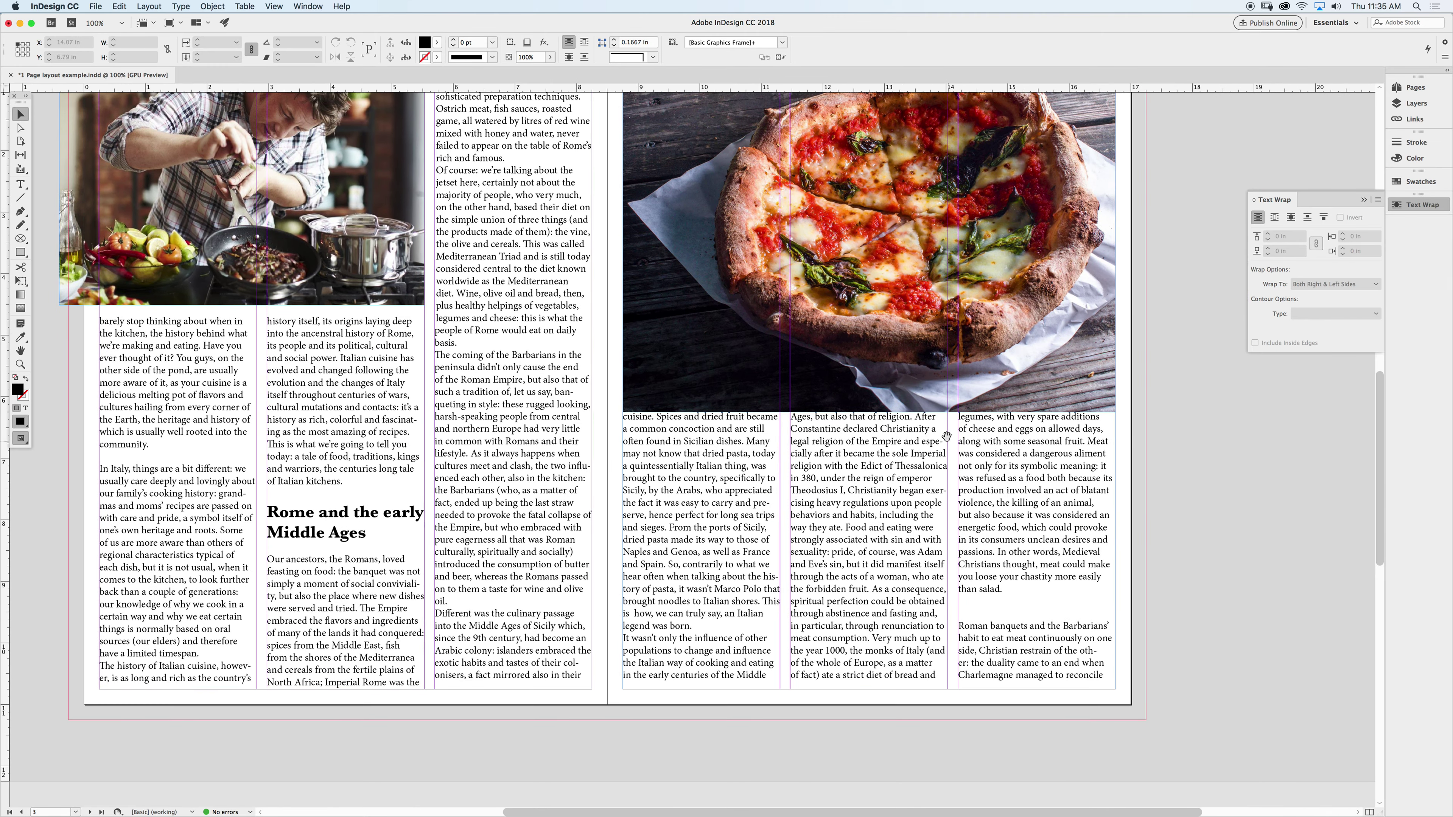
{"action": "scroll", "coordinate": [947, 436], "scroll_direction": "up", "scroll_amount": 5}
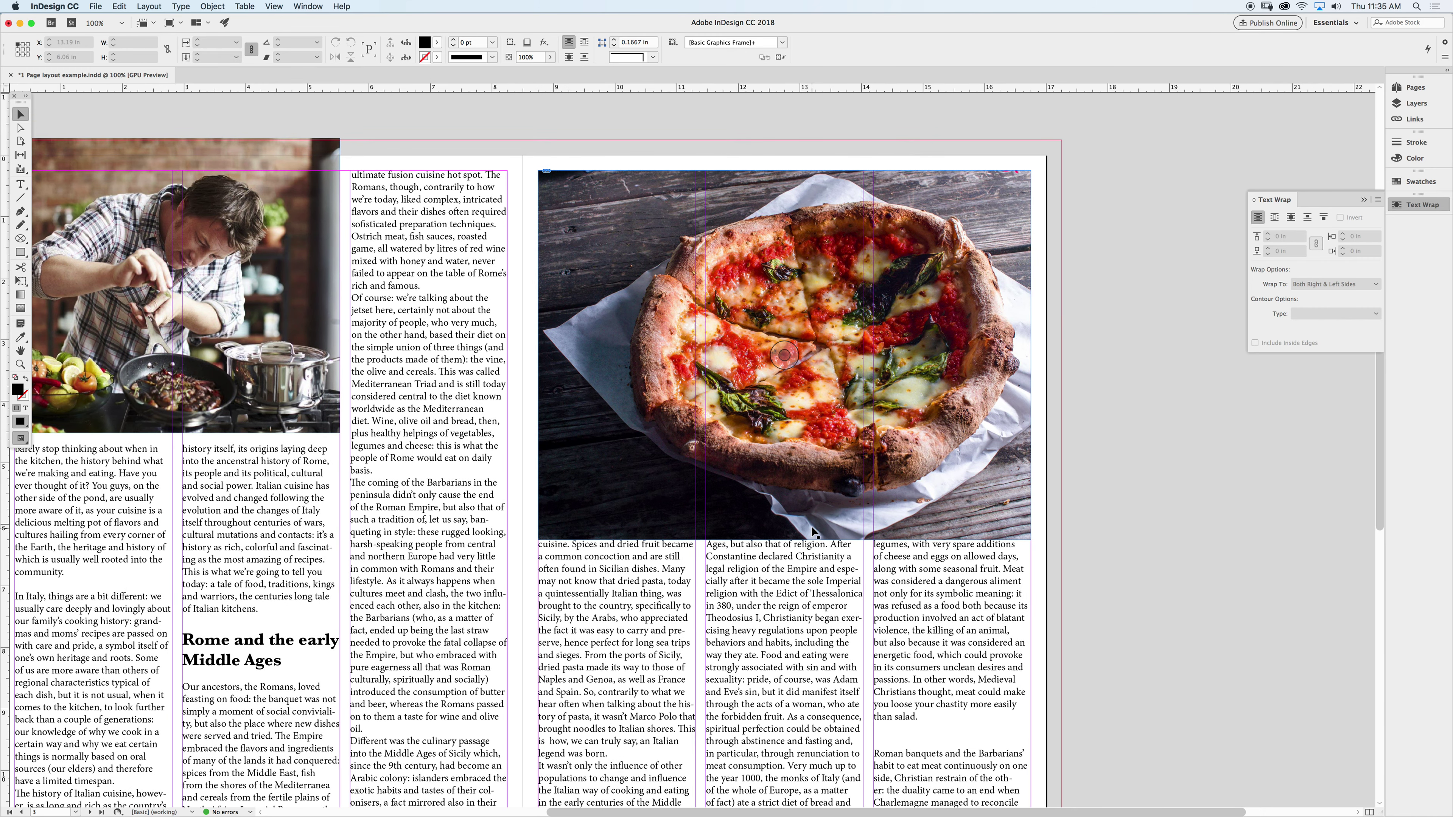
{"action": "left_click", "coordinate": [814, 532]}
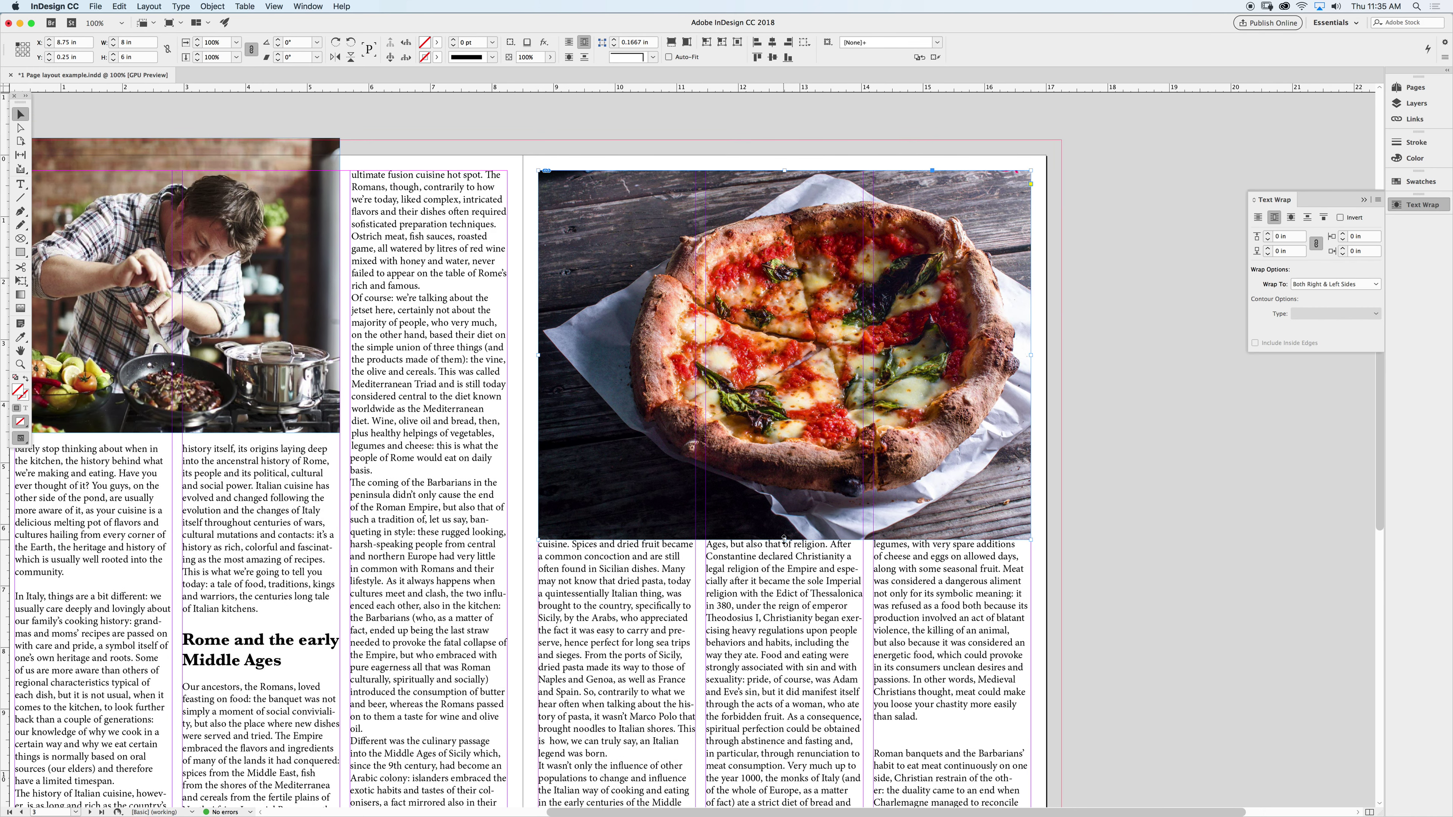
{"action": "left_click_drag", "start_coordinate": [784, 539], "coordinate": [784, 510]}
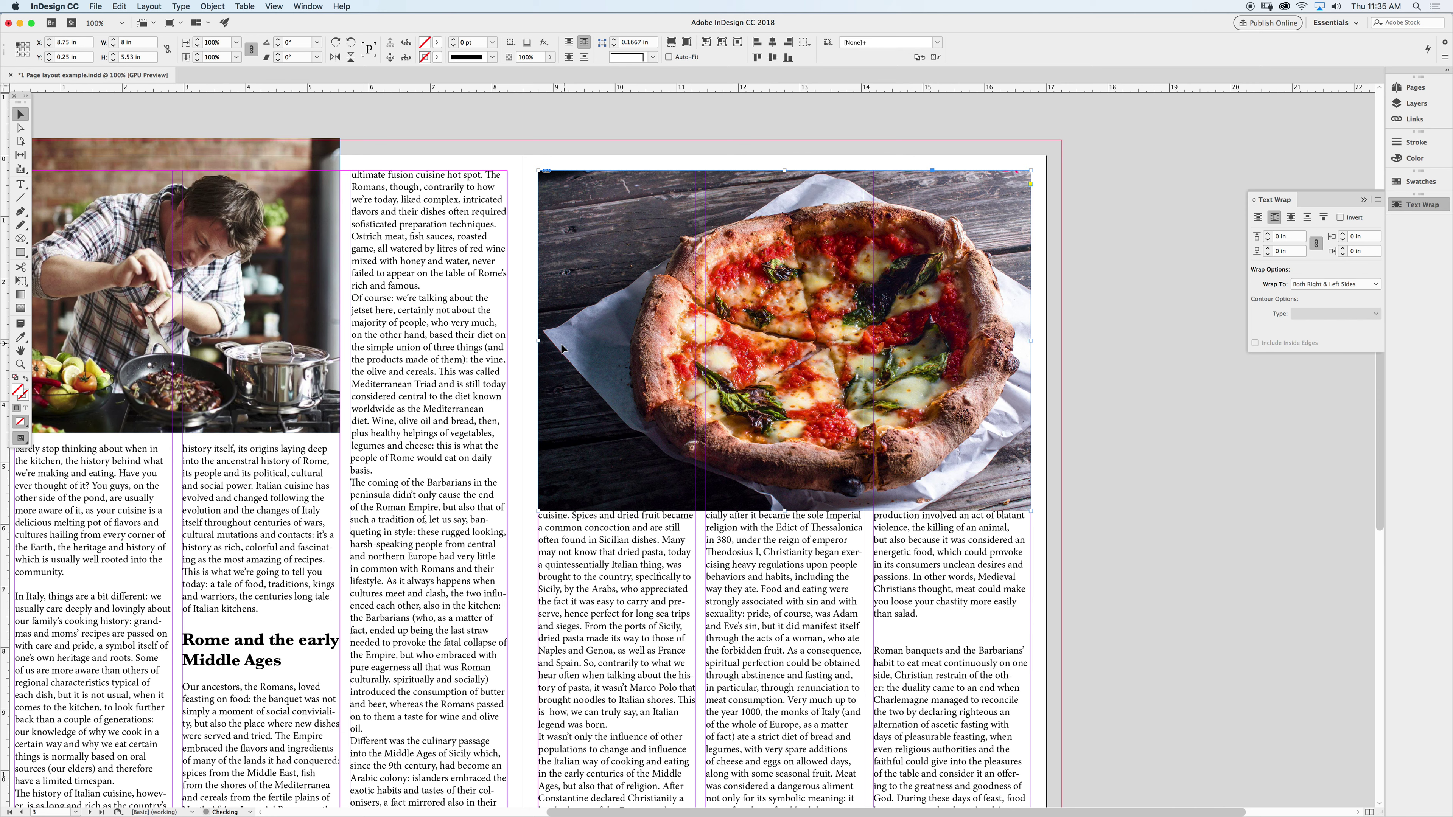
{"action": "left_click_drag", "start_coordinate": [538, 341], "coordinate": [616, 346]}
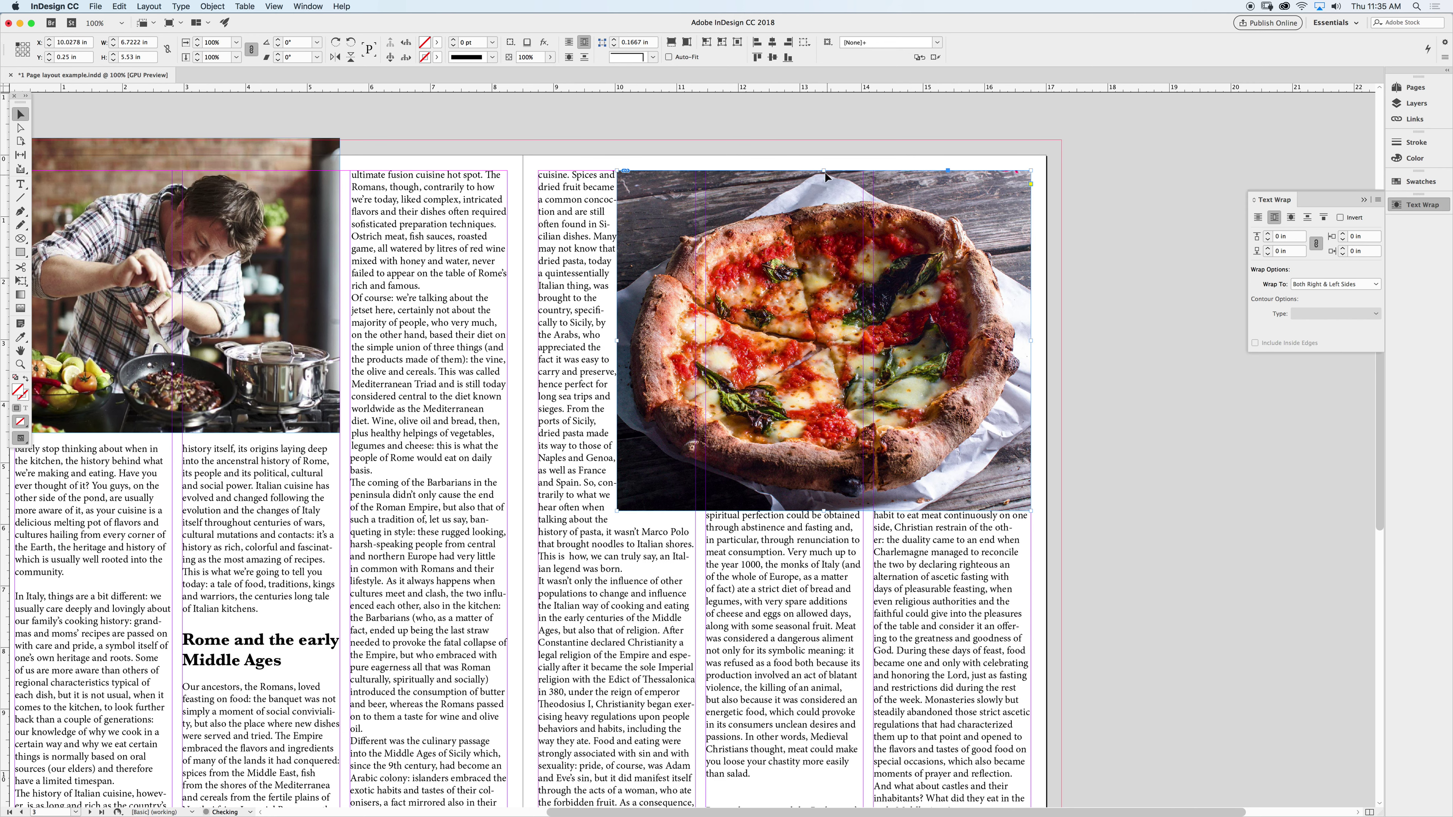
{"action": "left_click_drag", "start_coordinate": [824, 172], "coordinate": [824, 193]}
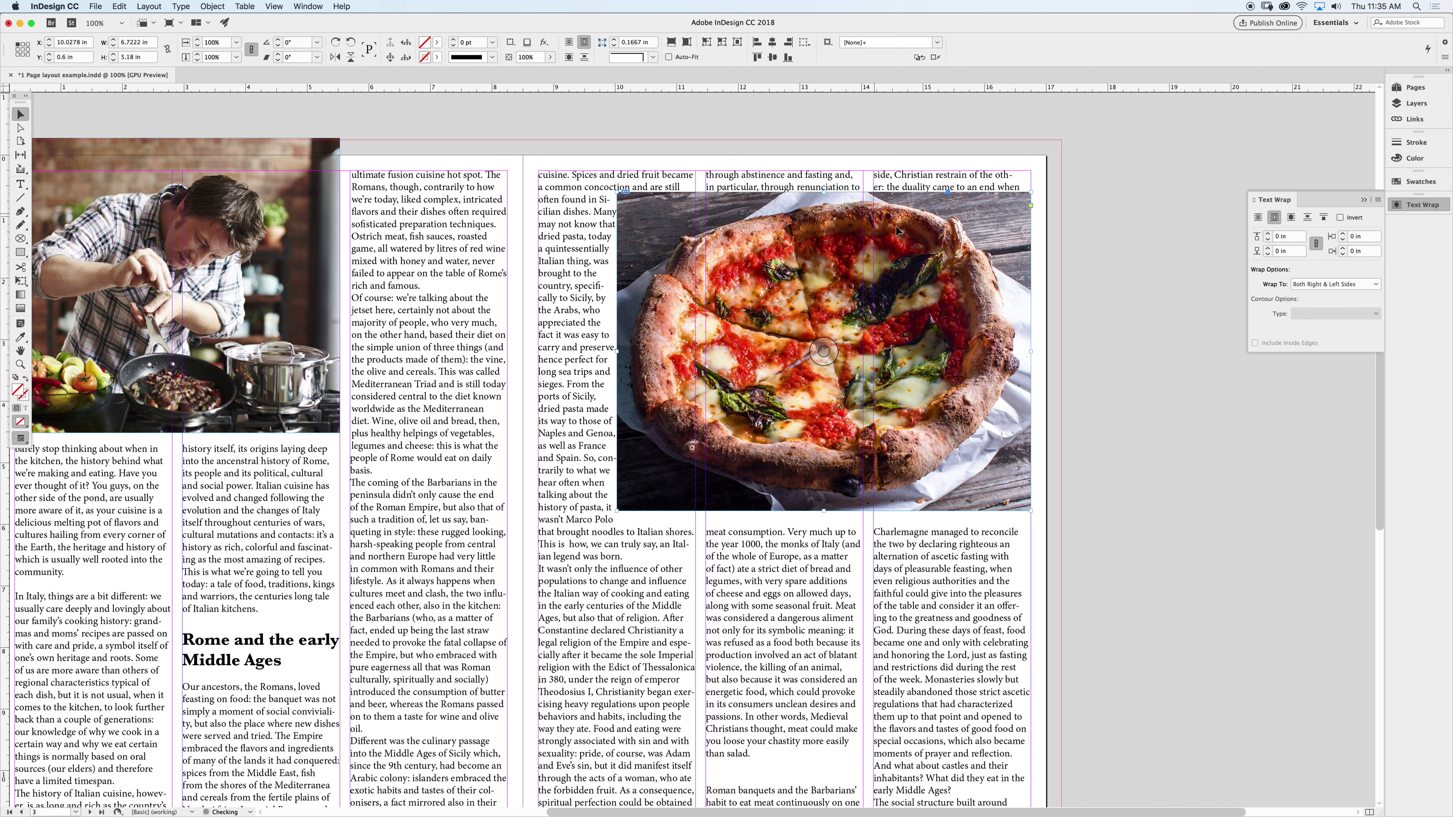
{"action": "left_click", "coordinate": [1133, 356]}
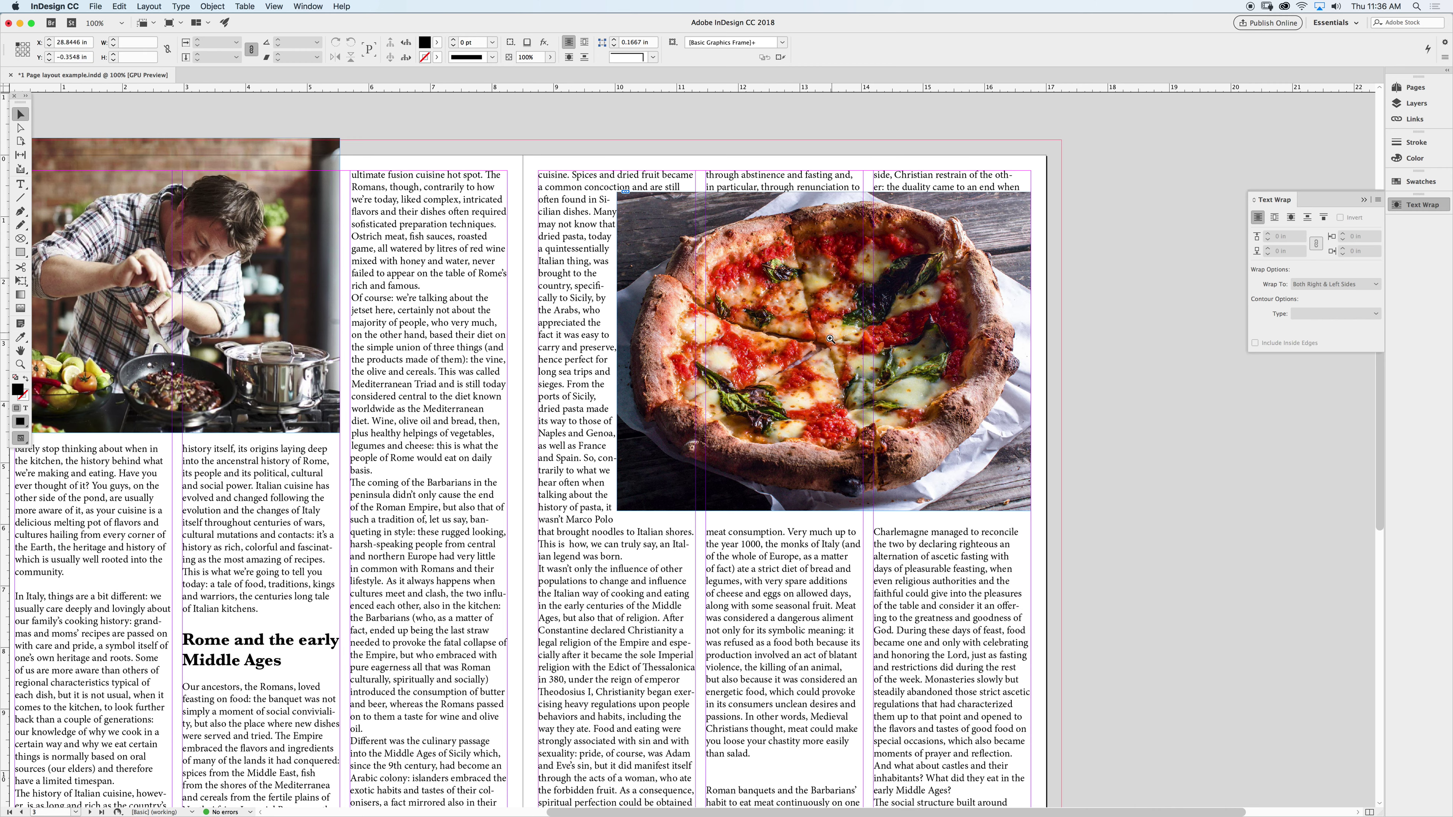
- Zoom in to 200% on the pizza image
{"action": "left_click", "coordinate": [738, 325]}
{"action": "left_click", "coordinate": [727, 436]}
{"action": "left_click", "coordinate": [696, 426]}
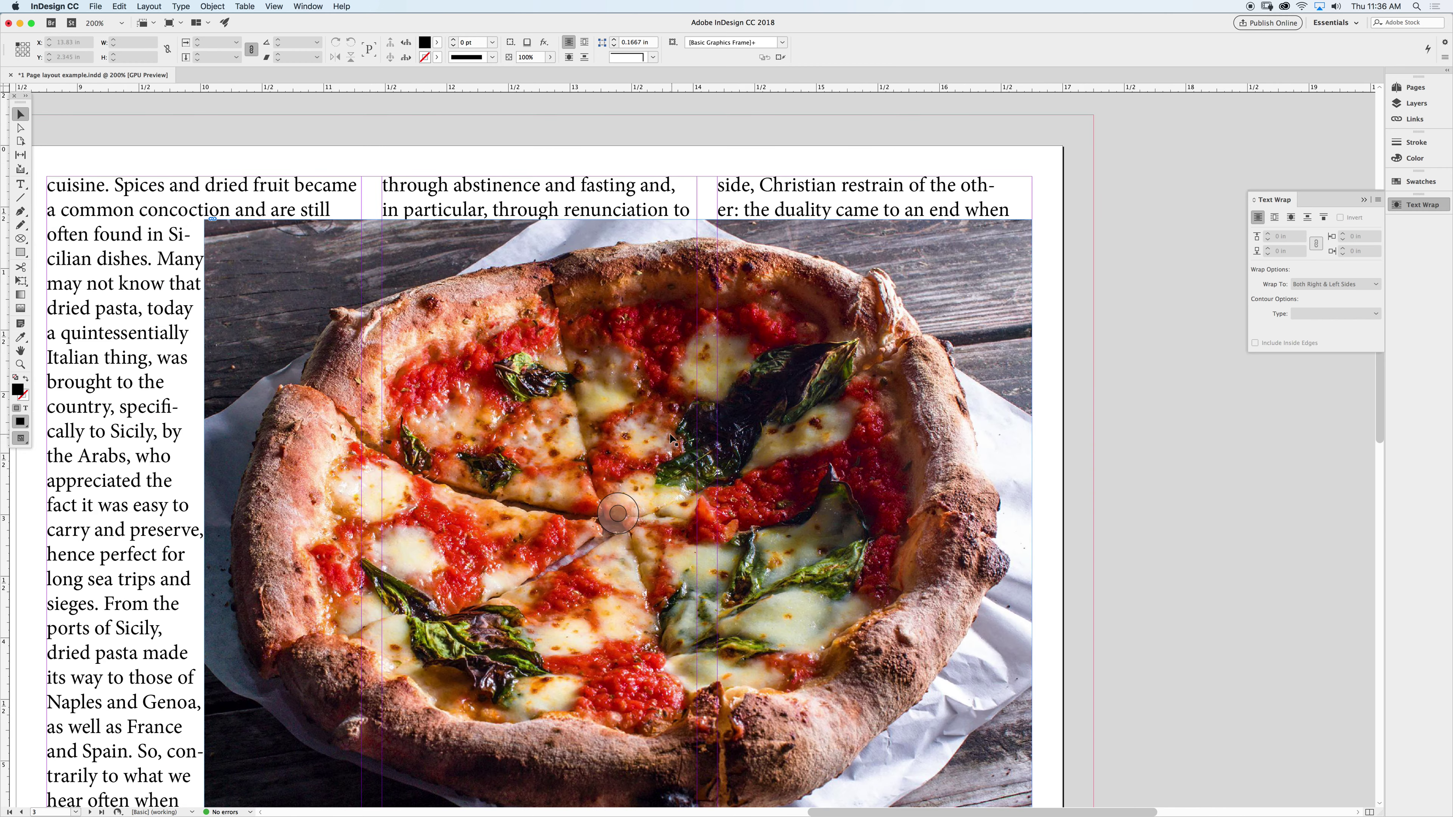
{"action": "scroll", "coordinate": [697, 427], "scroll_direction": "left", "scroll_amount": 5}
{"action": "scroll", "coordinate": [697, 427], "scroll_direction": "down", "scroll_amount": 4}
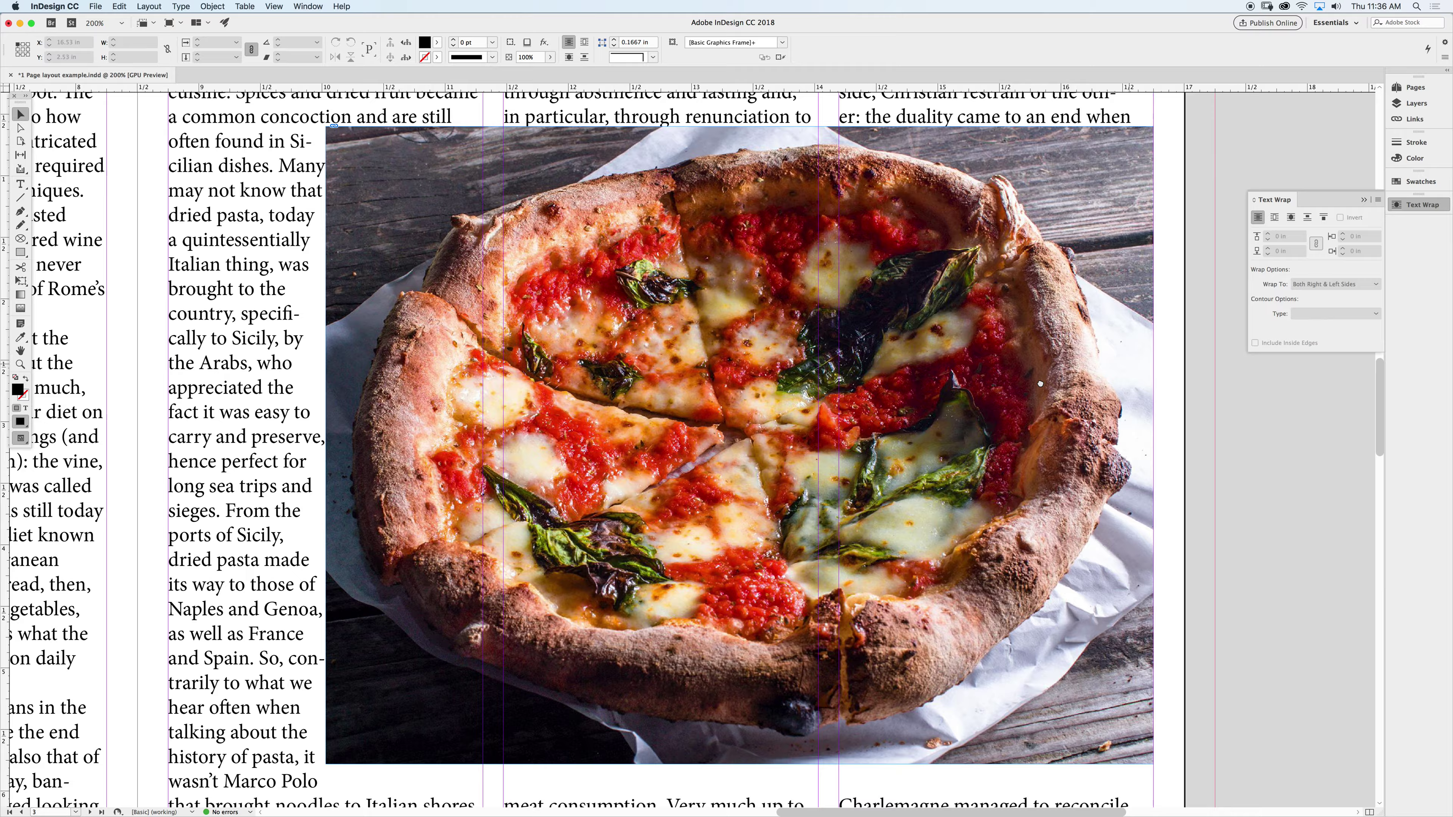
{"action": "scroll", "coordinate": [150, 414], "scroll_direction": "right", "scroll_amount": 15}
{"action": "scroll", "coordinate": [150, 414], "scroll_direction": "up", "scroll_amount": 2}
- Drag the pizza photo onto the pasteboard beside the spread, deselect it, and pick the Pen tool
{"action": "left_click_drag", "start_coordinate": [150, 414], "coordinate": [1077, 423]}
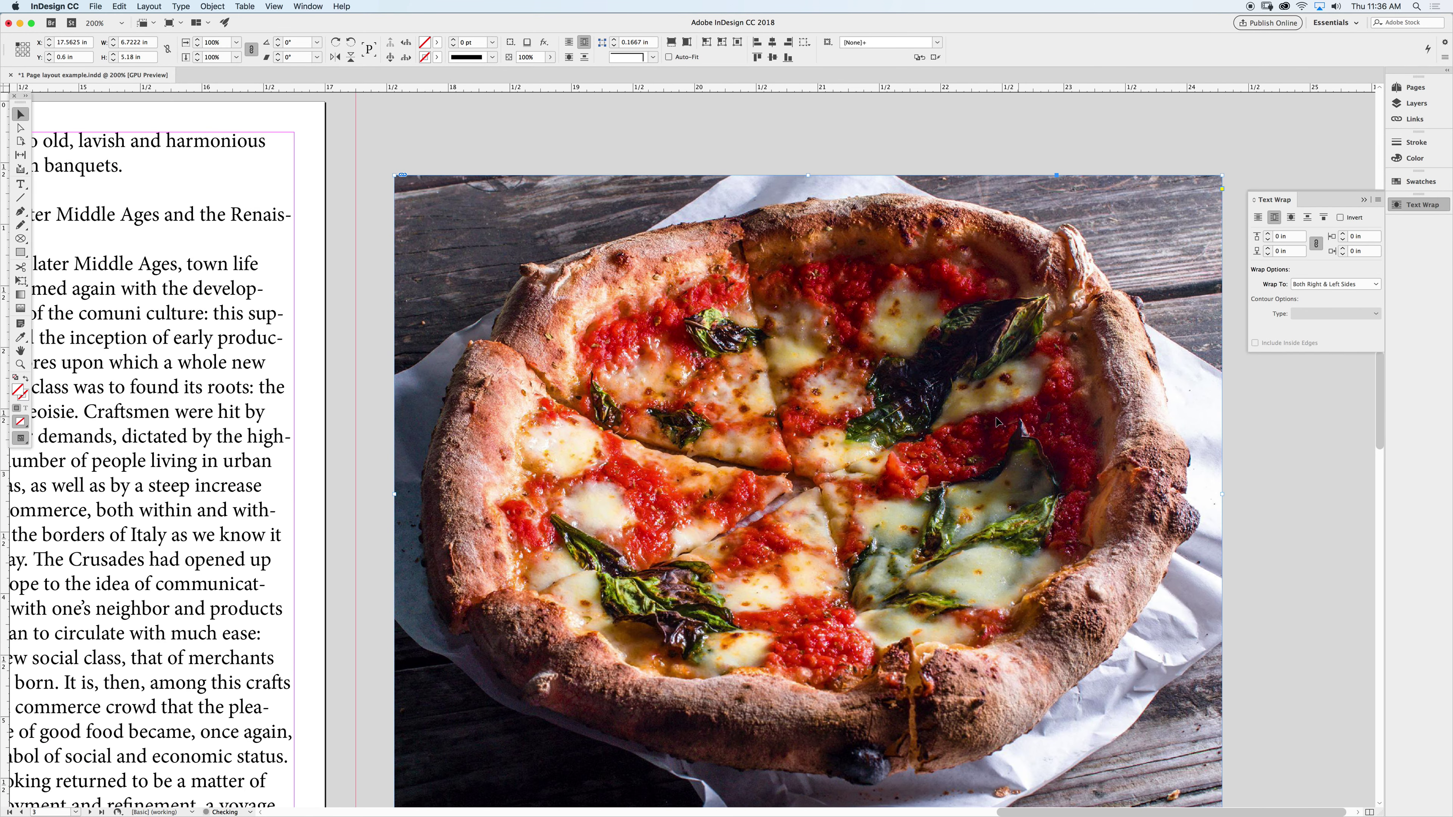
{"action": "scroll", "coordinate": [806, 473], "scroll_direction": "down", "scroll_amount": 3}
{"action": "scroll", "coordinate": [805, 473], "scroll_direction": "right", "scroll_amount": 1}
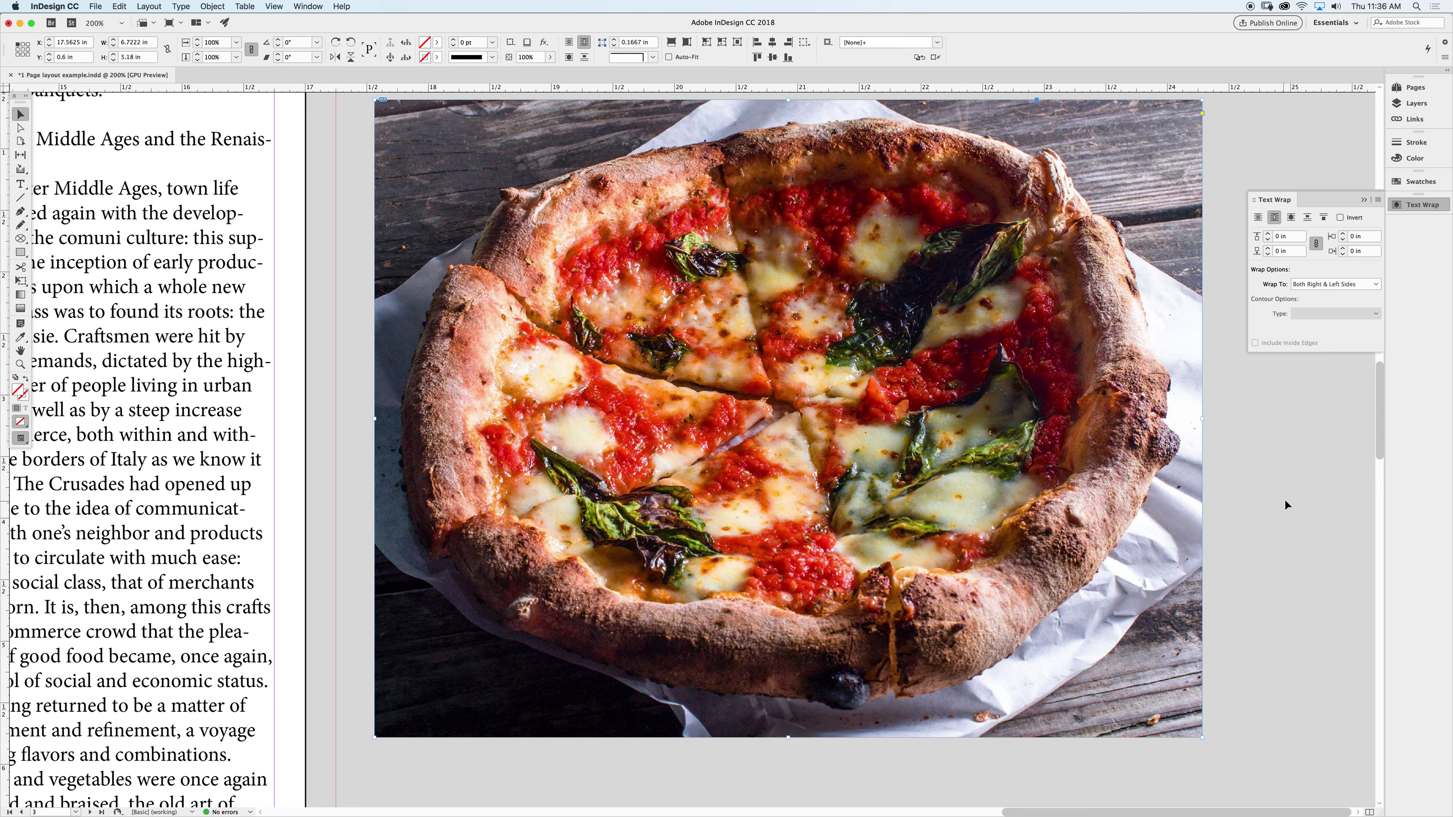
{"action": "key", "text": "super+shift+a"}
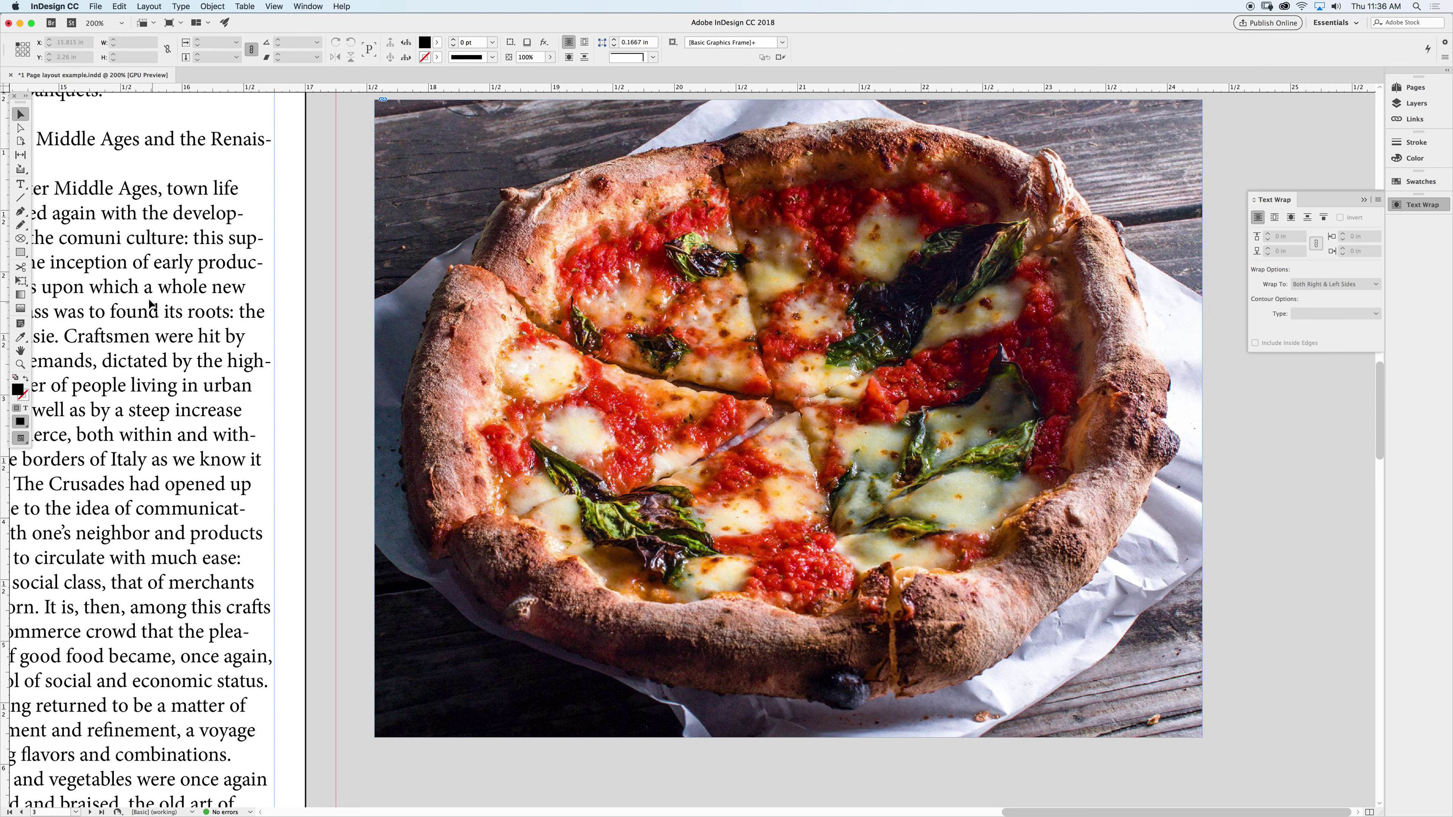
{"action": "left_click", "coordinate": [76, 225]}
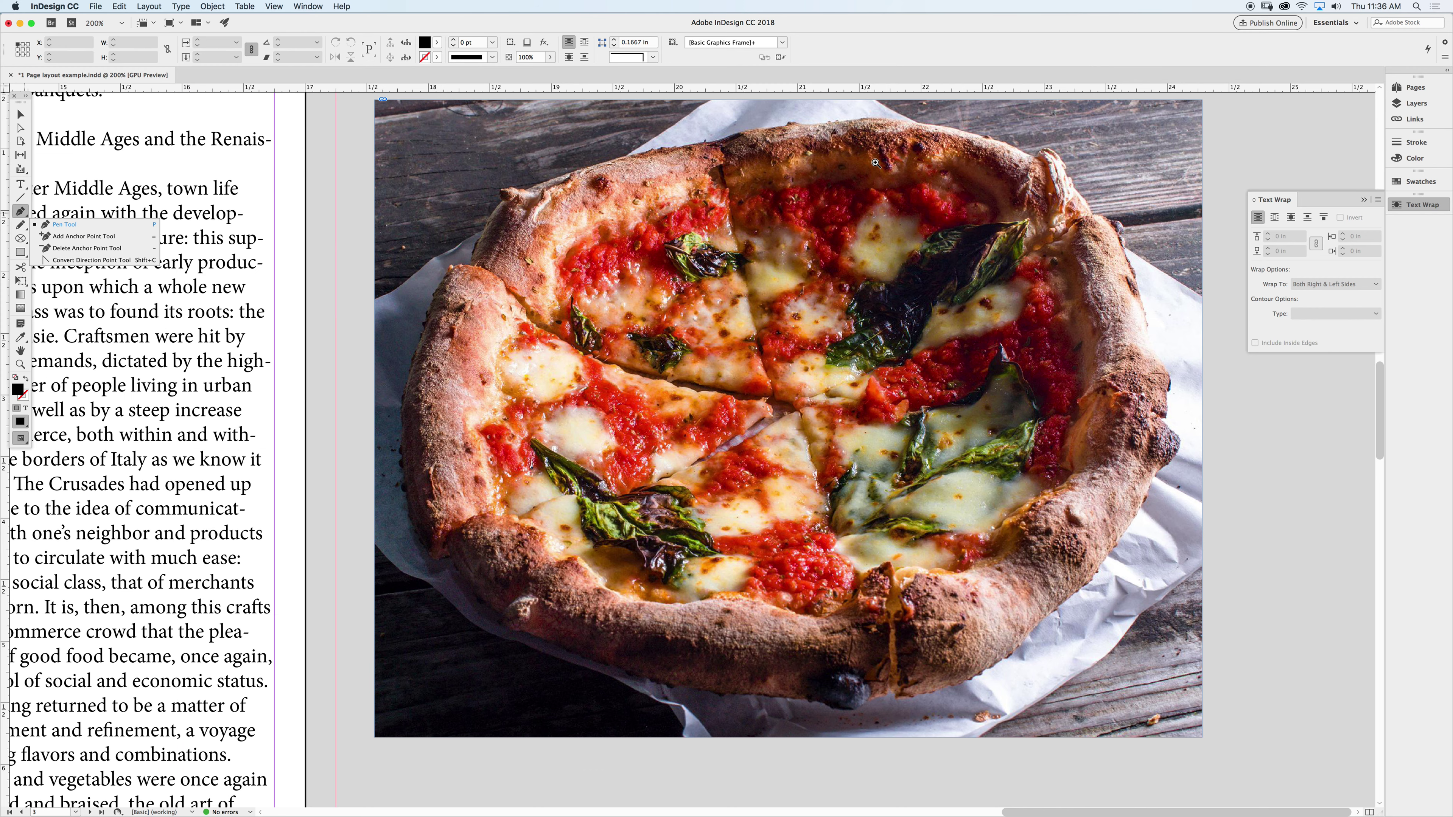
- Zoom closer on the crust and start placing anchor points leftward along its top edge
{"action": "left_click", "coordinate": [829, 191], "text": "super"}
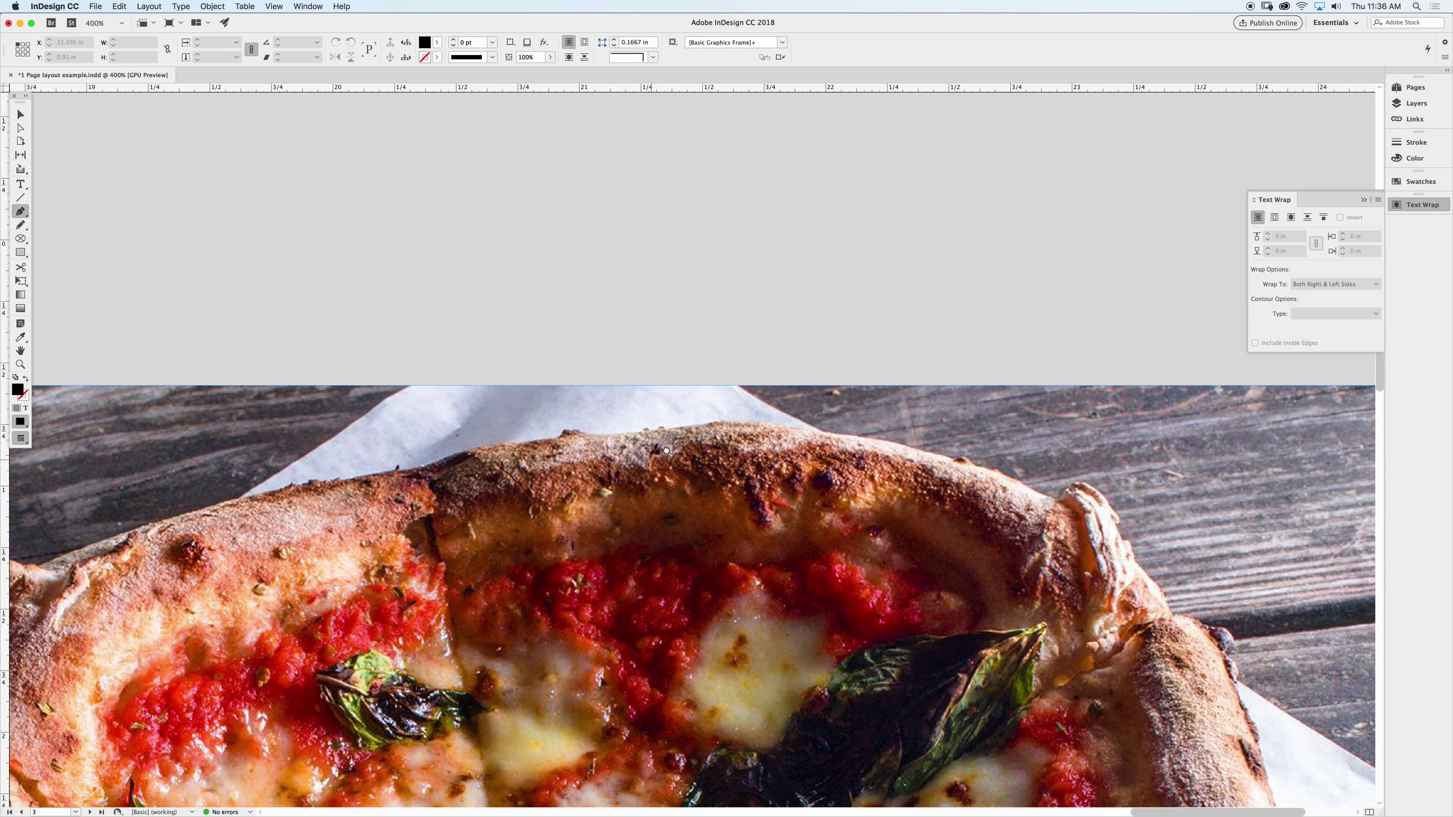
{"action": "left_click", "coordinate": [666, 449], "text": "super"}
{"action": "scroll", "coordinate": [972, 286], "scroll_direction": "left", "scroll_amount": 5}
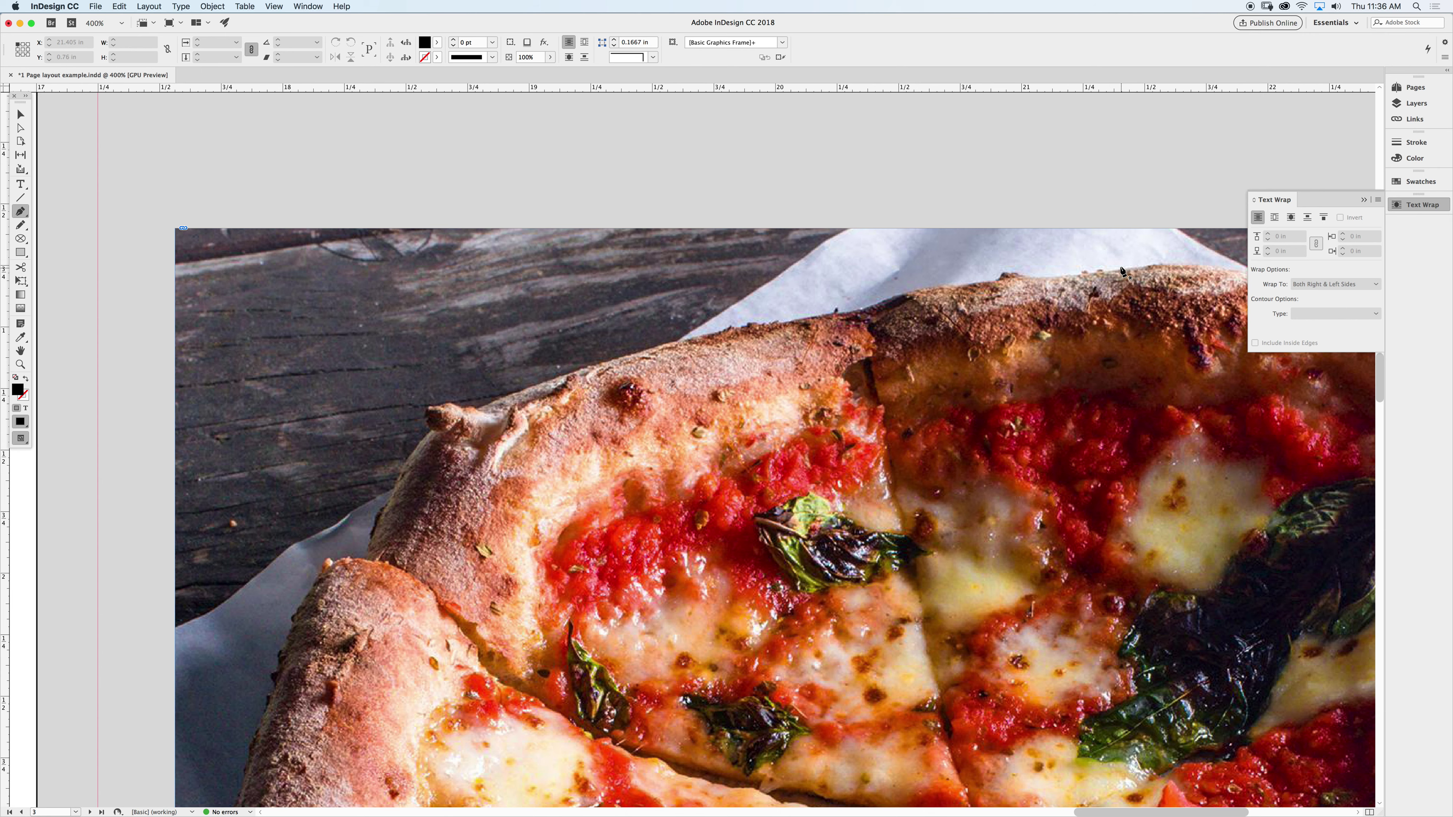
{"action": "left_click", "coordinate": [1119, 266]}
{"action": "left_click", "coordinate": [1056, 272]}
{"action": "left_click", "coordinate": [1008, 271]}
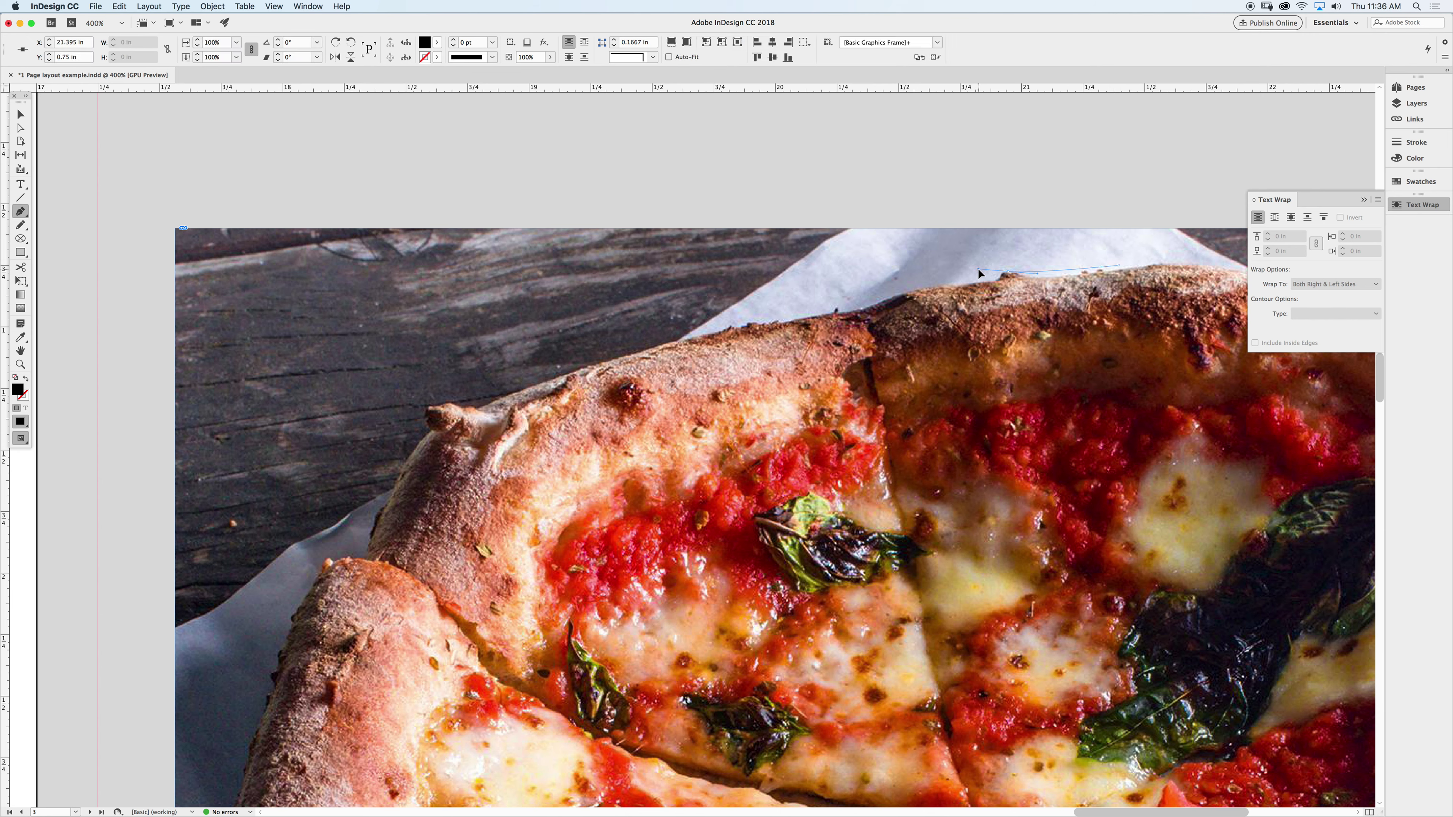
{"action": "left_click", "coordinate": [960, 272]}
{"action": "left_click", "coordinate": [940, 283]}
{"action": "left_click", "coordinate": [922, 286]}
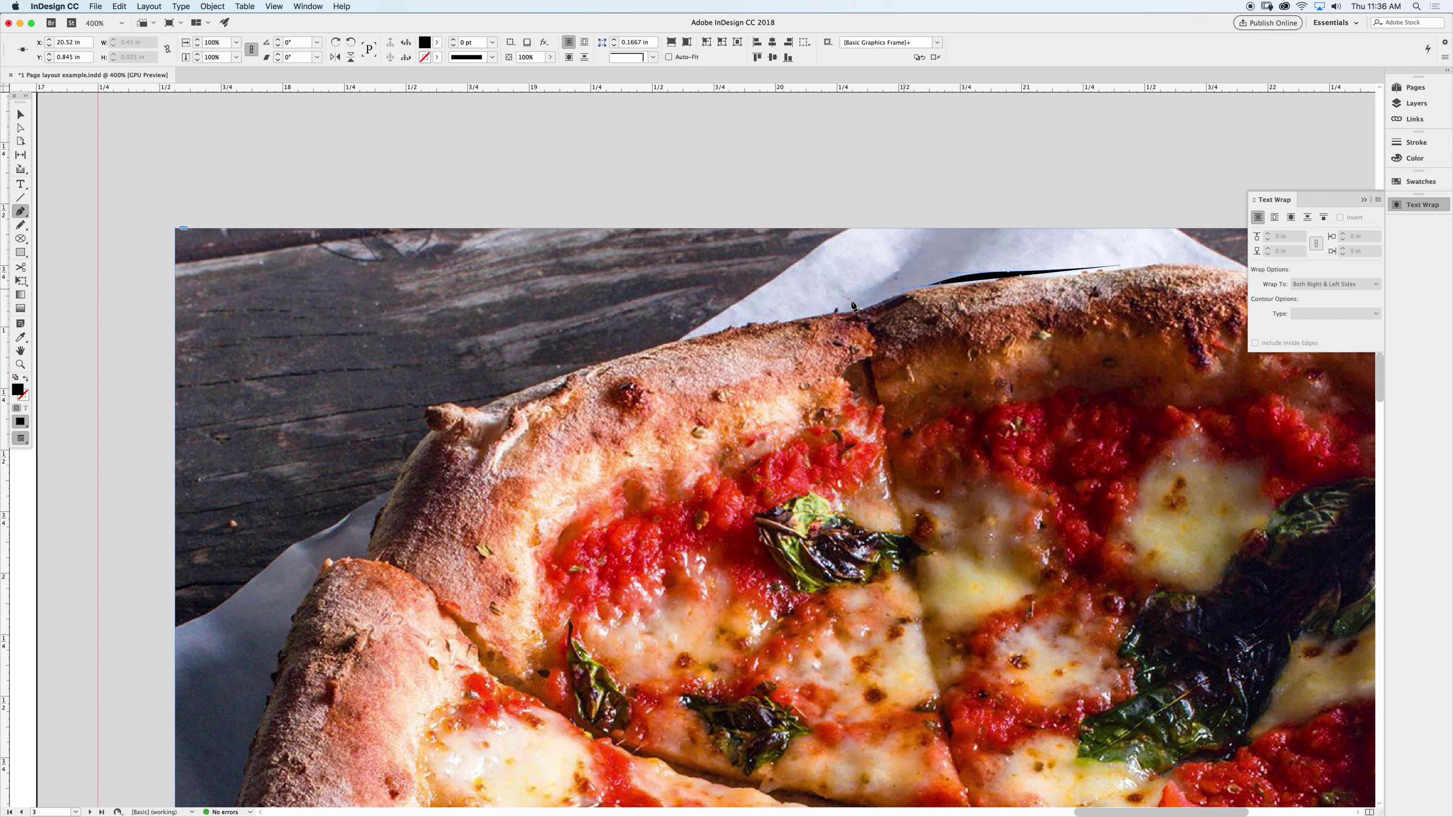
{"action": "left_click", "coordinate": [778, 316]}
{"action": "left_click", "coordinate": [613, 350]}
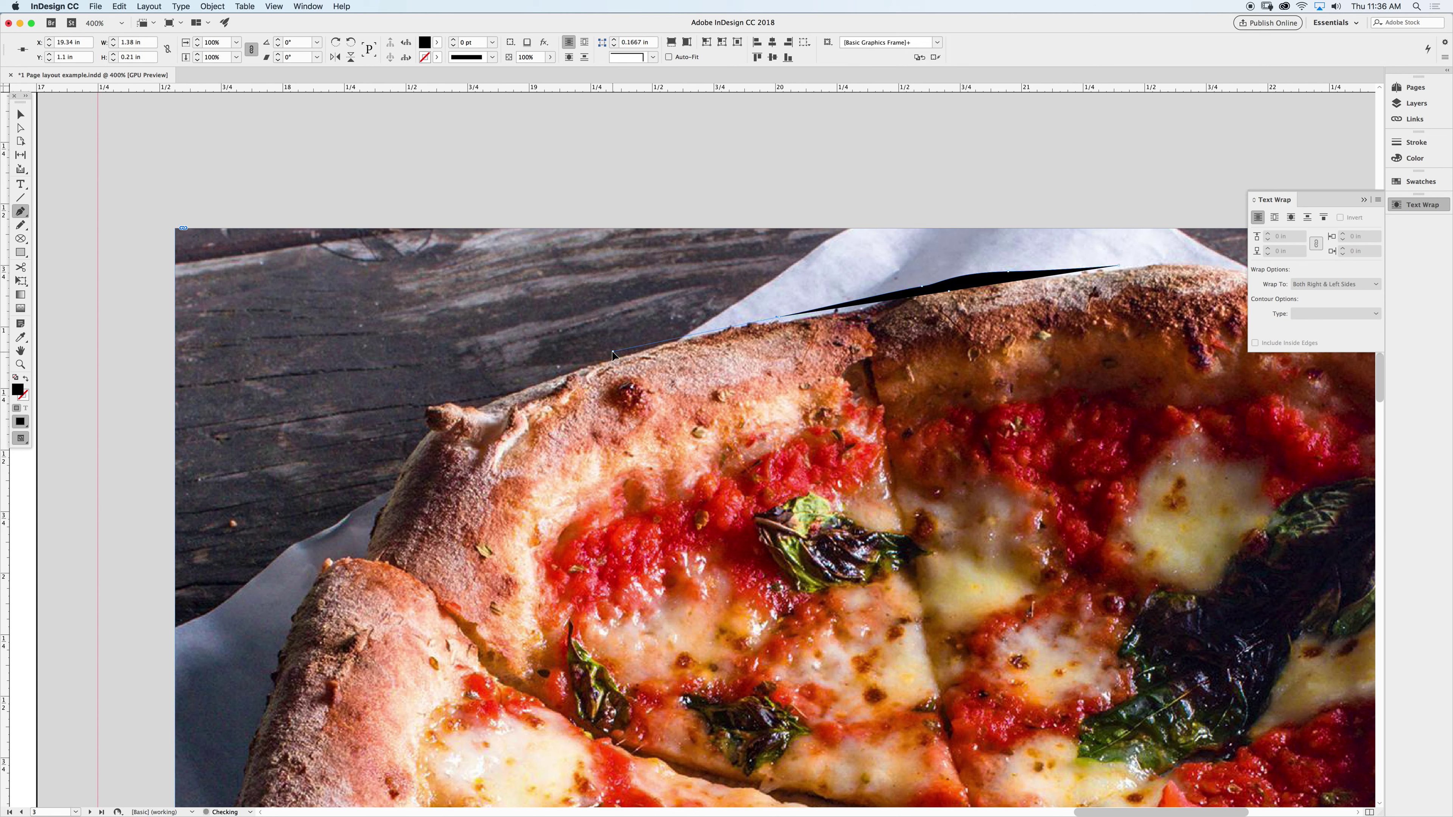
- Continue the outline around the upper-left crust and down its left edge
{"action": "left_click", "coordinate": [533, 382]}
{"action": "left_click", "coordinate": [483, 397]}
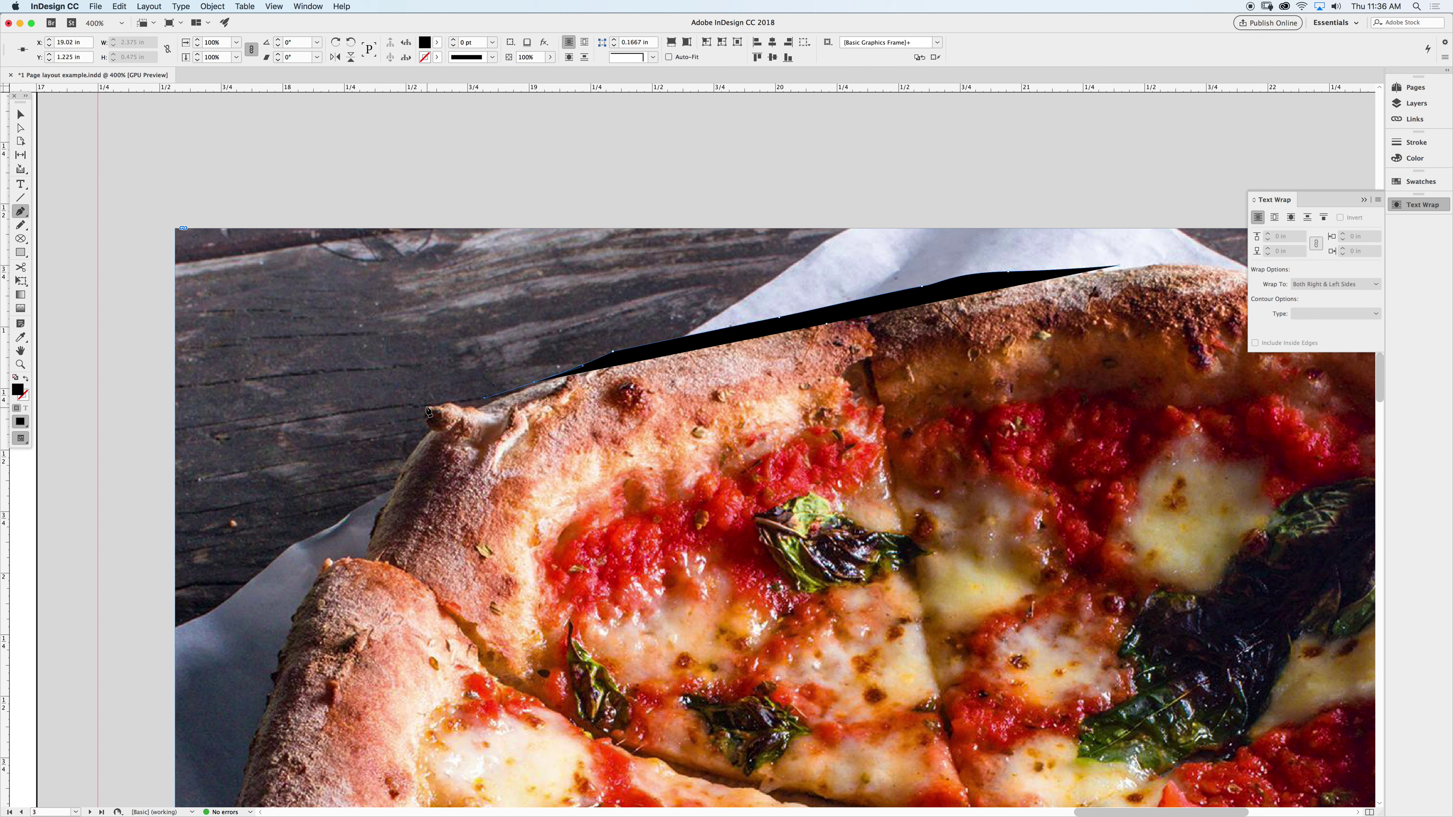
{"action": "left_click", "coordinate": [425, 407]}
{"action": "left_click", "coordinate": [419, 428]}
{"action": "left_click", "coordinate": [385, 490]}
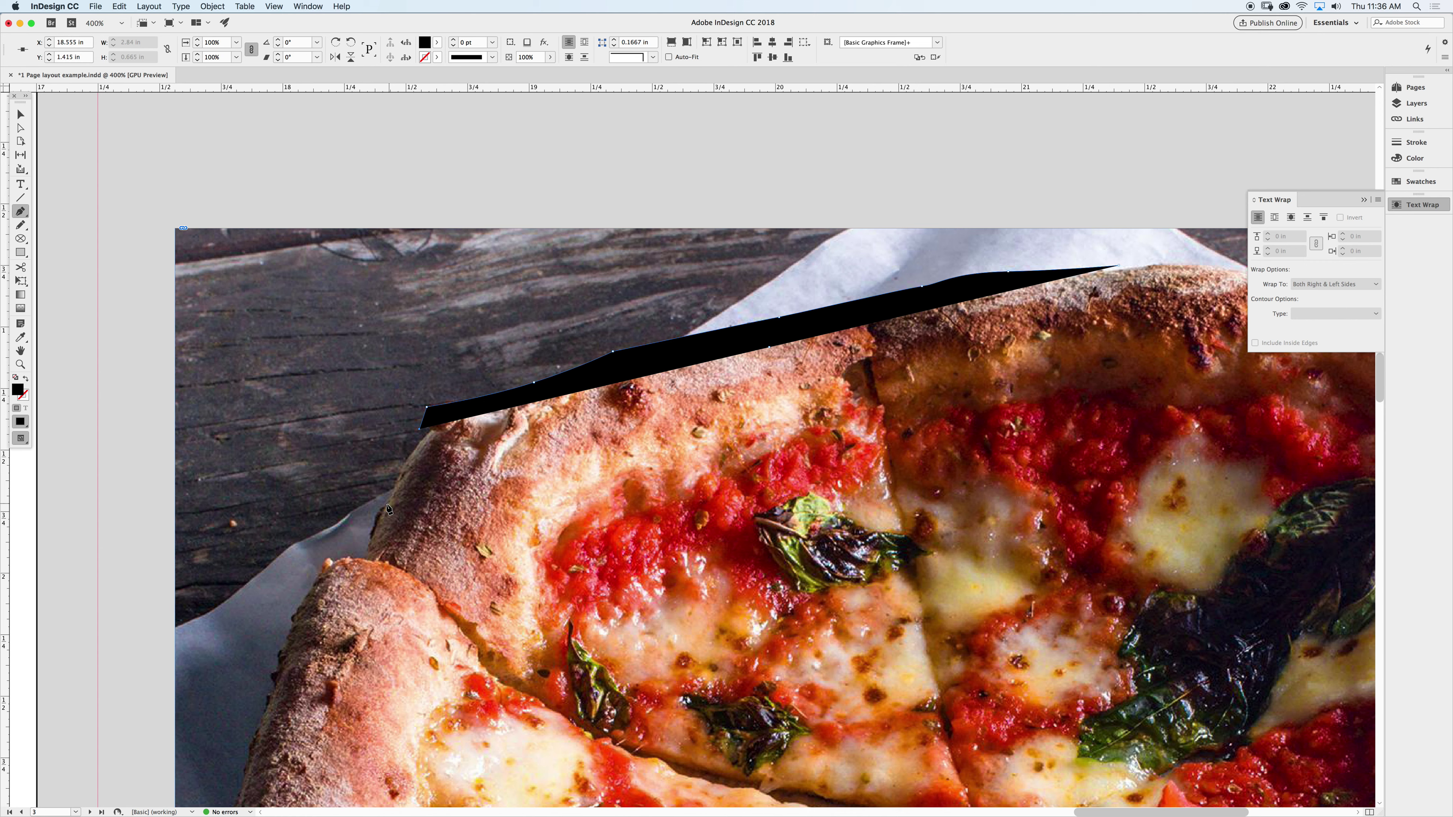
{"action": "left_click", "coordinate": [379, 508]}
{"action": "left_click", "coordinate": [364, 543]}
{"action": "left_click", "coordinate": [352, 554]}
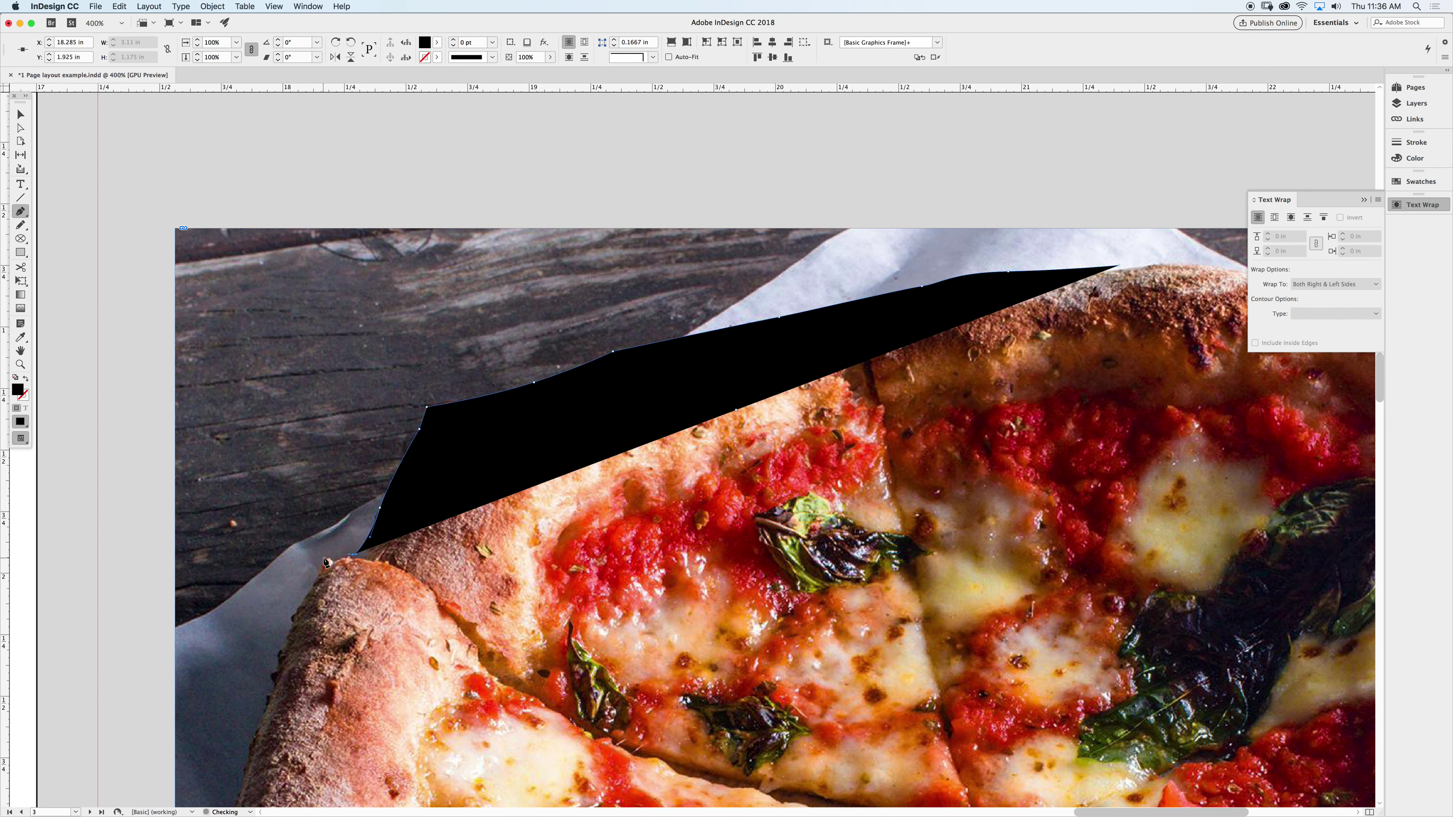
{"action": "left_click", "coordinate": [329, 558]}
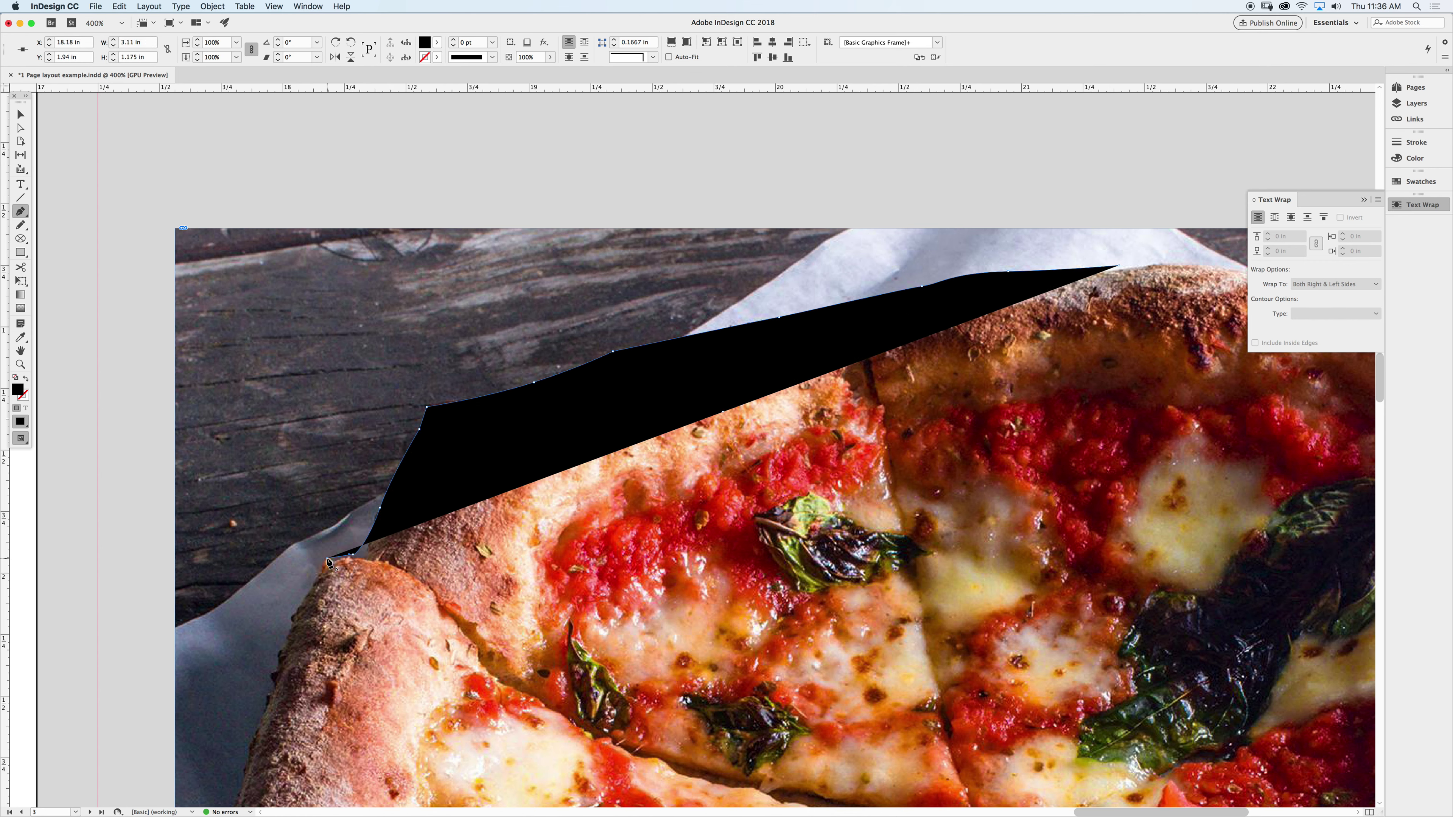
- Set the path's fill to None and keep adding points down the left crust
{"action": "left_click", "coordinate": [436, 44]}
{"action": "left_click", "coordinate": [337, 76]}
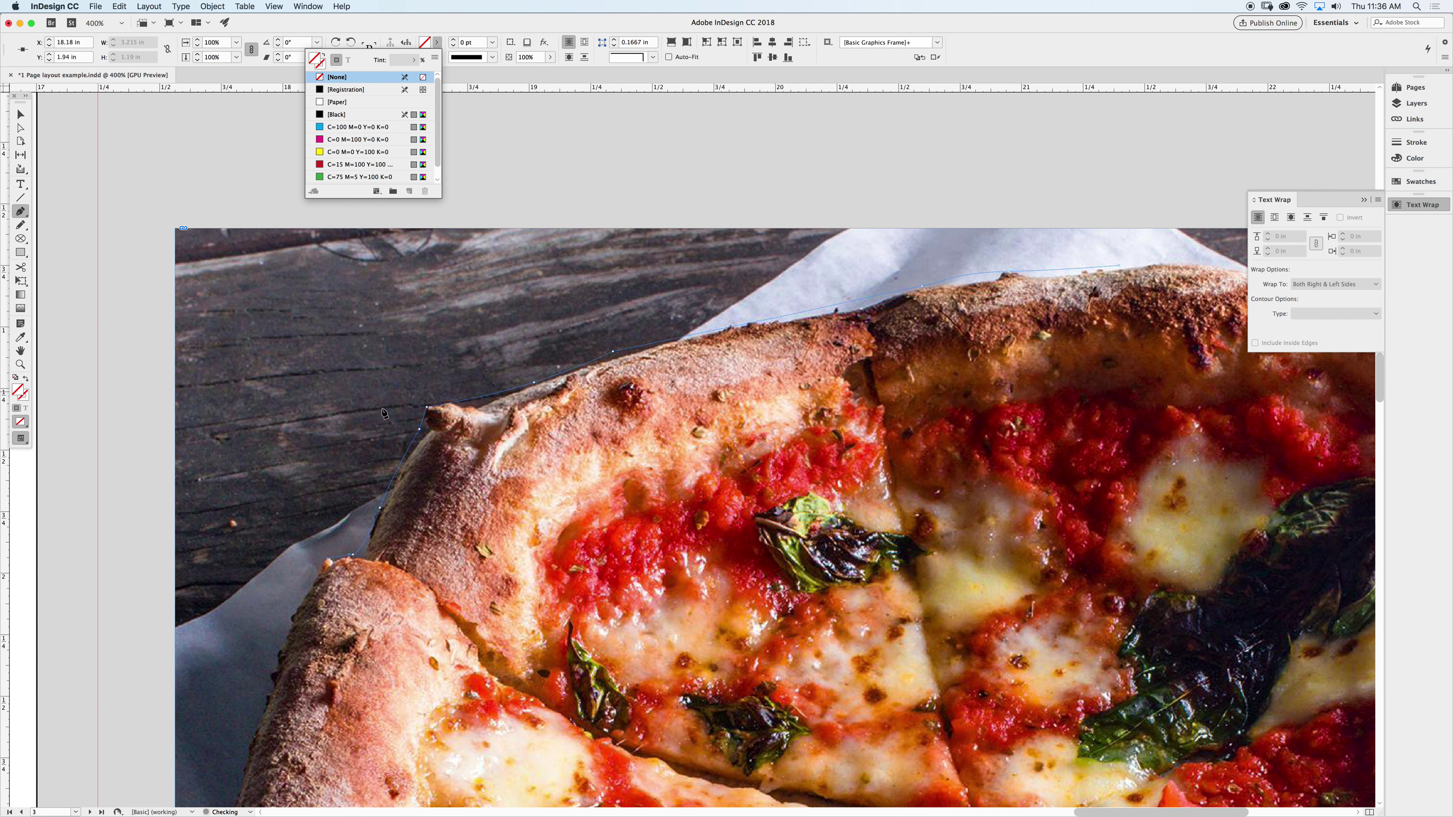
{"action": "left_click", "coordinate": [314, 574]}
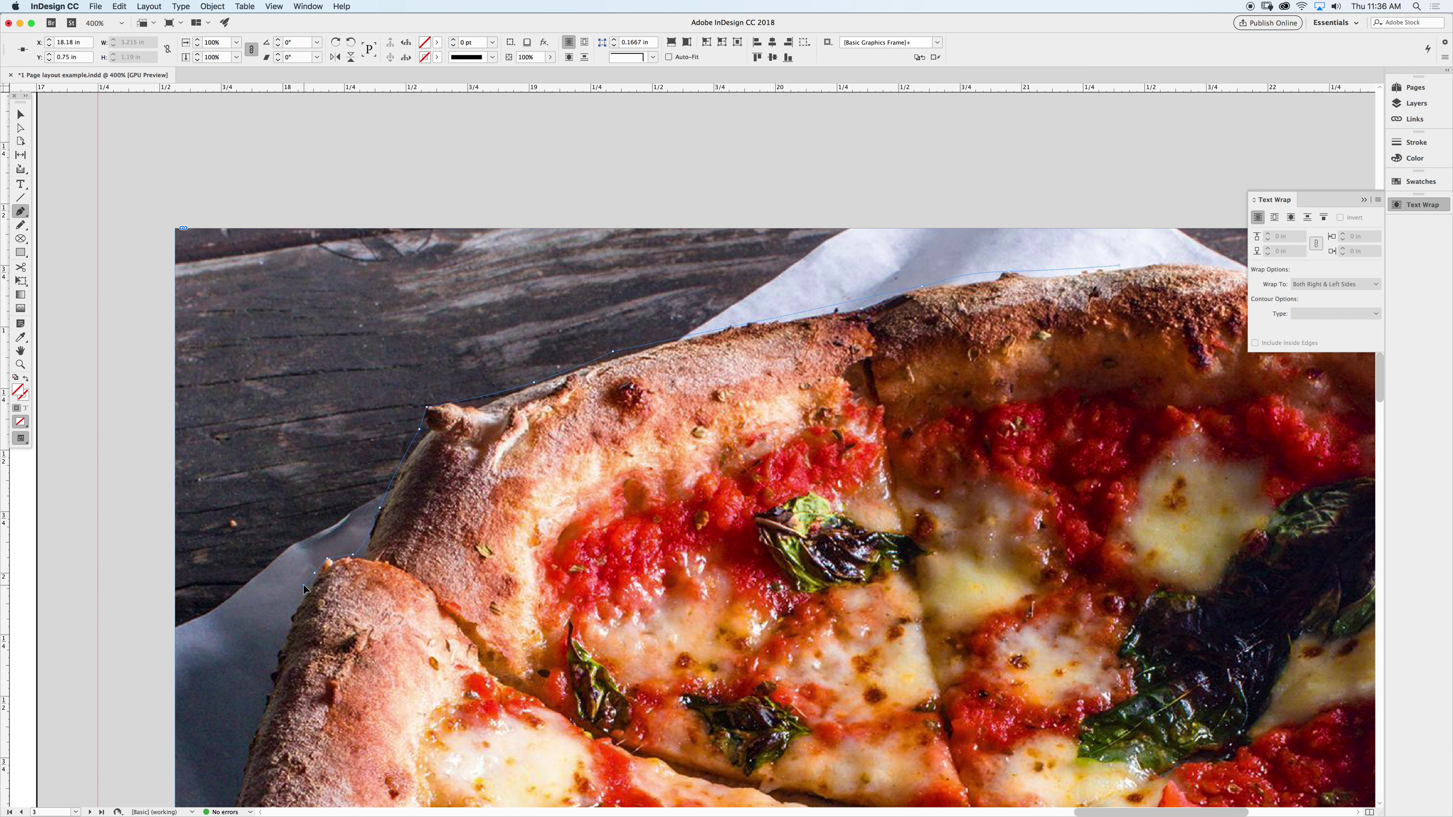
{"action": "scroll", "coordinate": [324, 617], "scroll_direction": "down", "scroll_amount": 5}
{"action": "scroll", "coordinate": [324, 617], "scroll_direction": "left", "scroll_amount": 5}
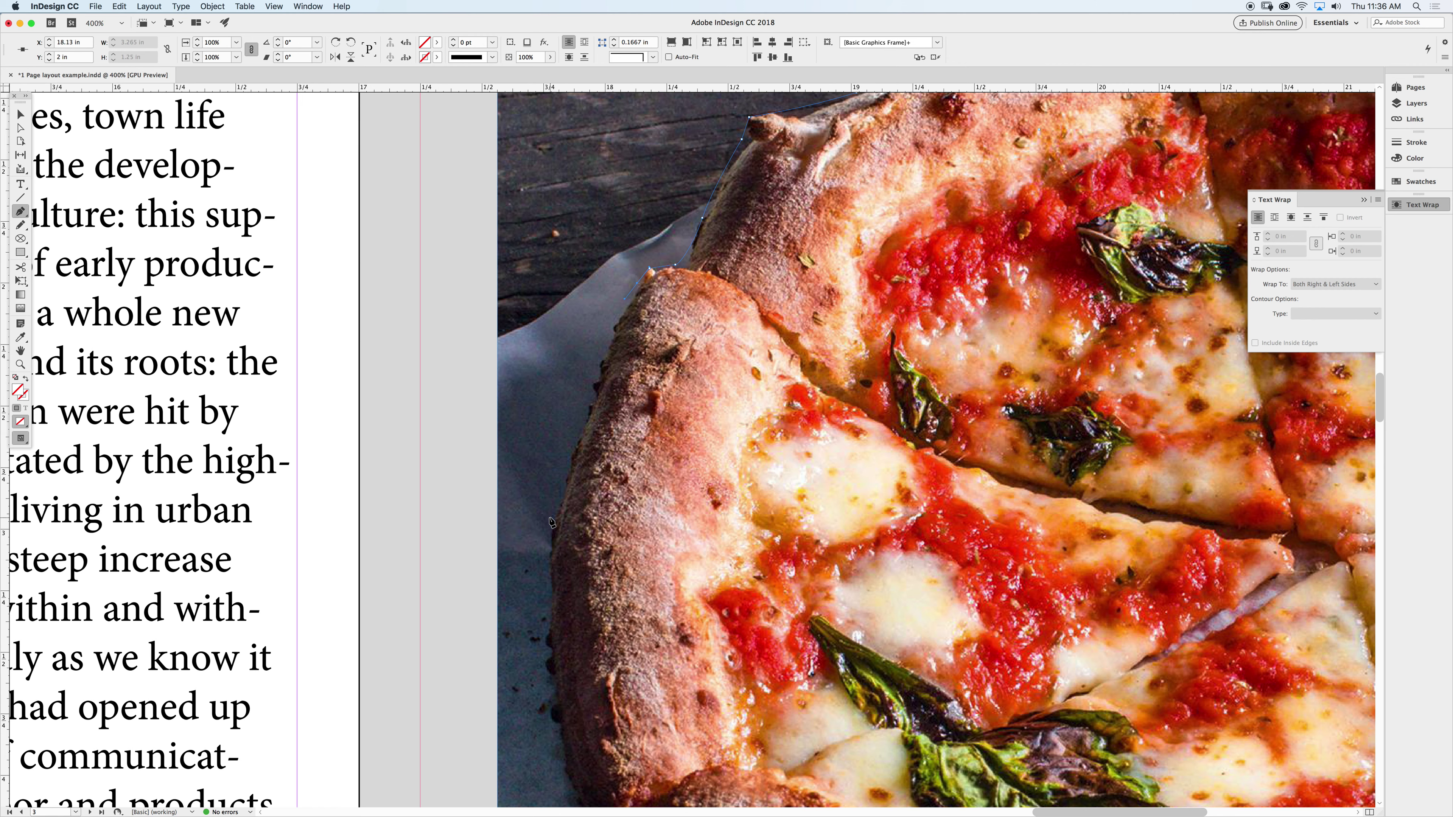
{"action": "left_click", "coordinate": [551, 522]}
{"action": "left_click", "coordinate": [539, 575]}
- Drag curved anchor points along the bottom-left and bottom crust to the bottom-right bend
{"action": "scroll", "coordinate": [584, 461], "scroll_direction": "down", "scroll_amount": 1}
{"action": "scroll", "coordinate": [584, 461], "scroll_direction": "down", "scroll_amount": 5}
{"action": "scroll", "coordinate": [584, 461], "scroll_direction": "right", "scroll_amount": 2}
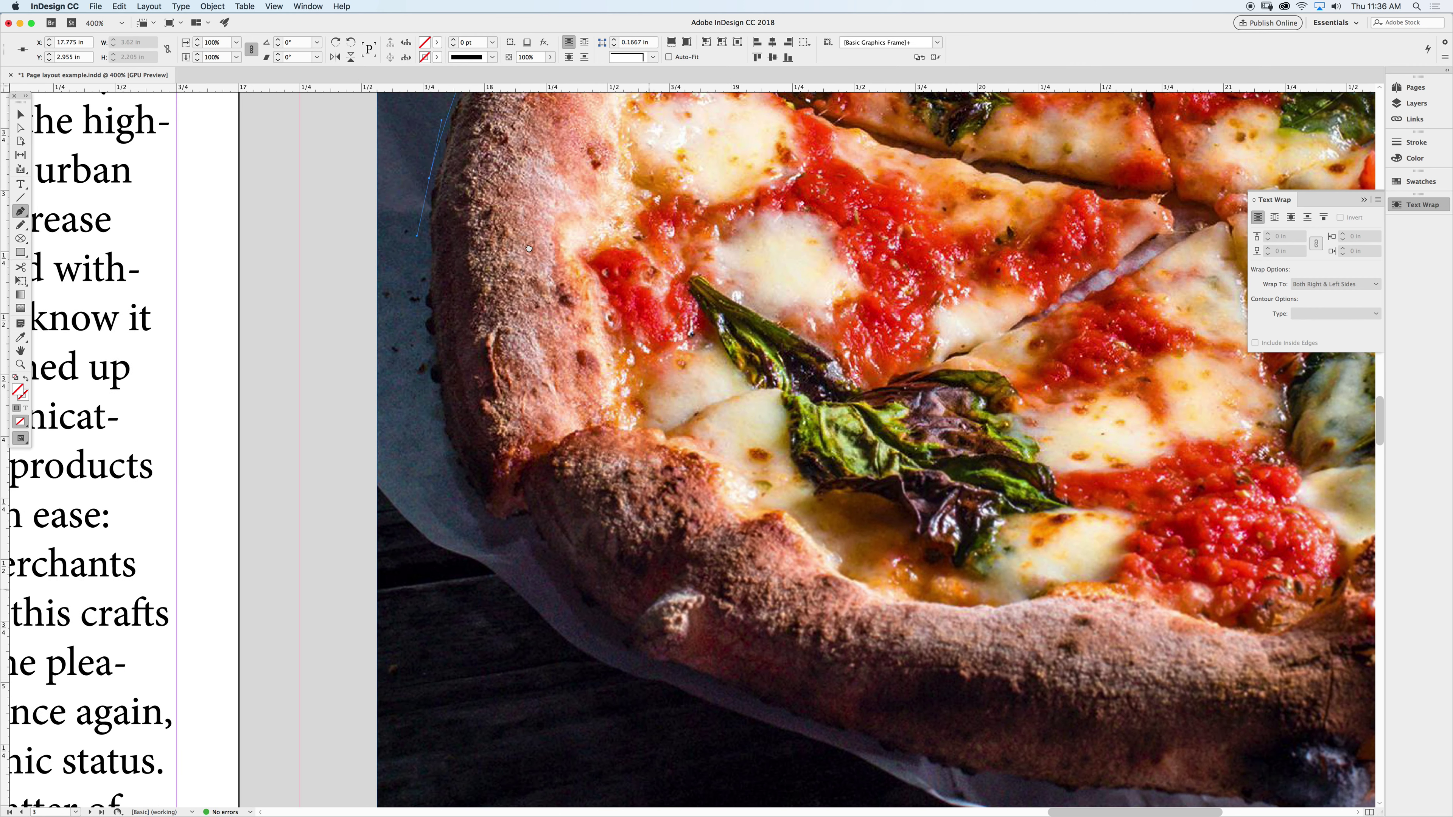
{"action": "left_click_drag", "start_coordinate": [476, 533], "coordinate": [517, 523]}
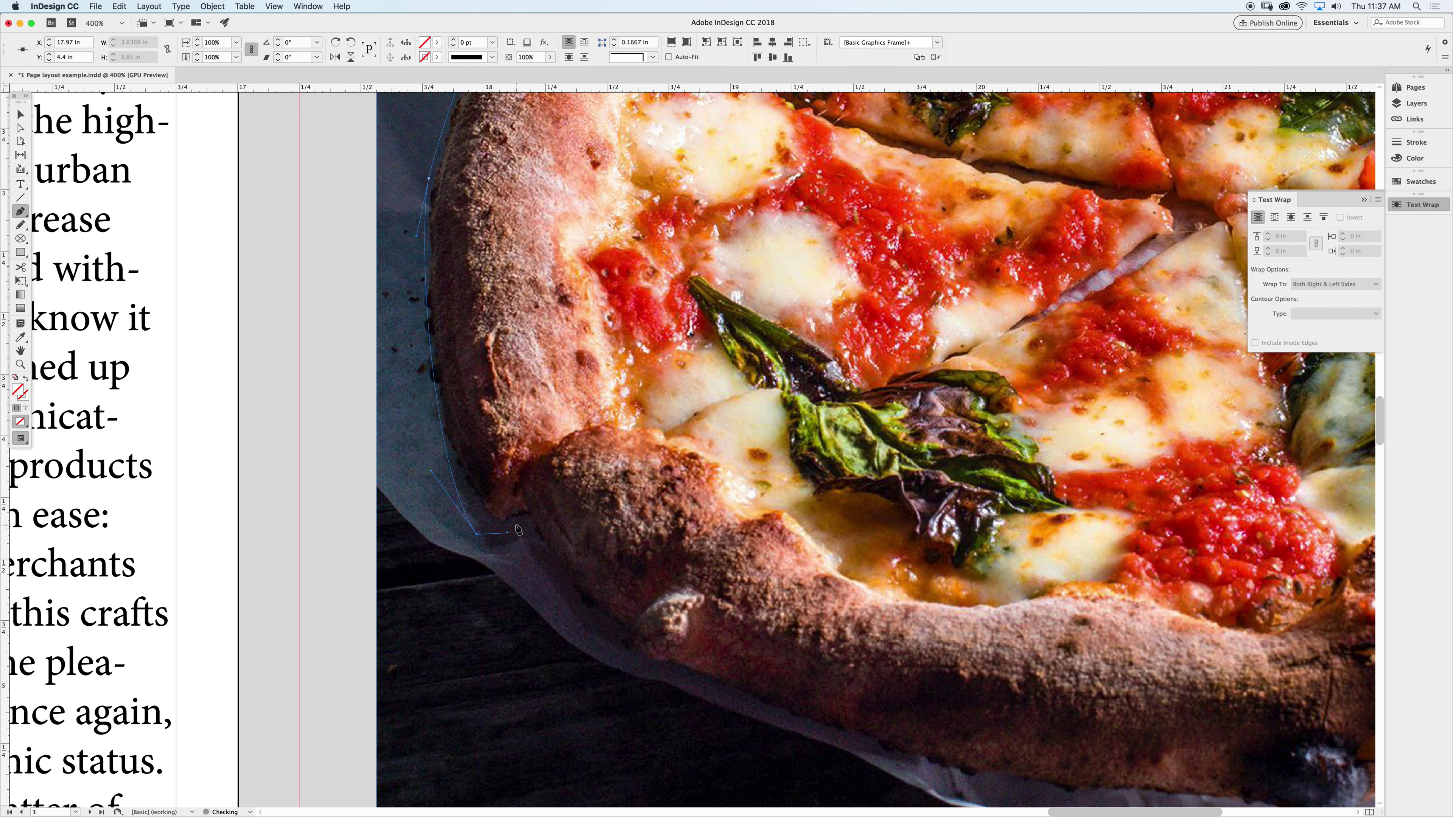
{"action": "left_click_drag", "start_coordinate": [571, 625], "coordinate": [598, 643]}
{"action": "scroll", "coordinate": [445, 433], "scroll_direction": "down", "scroll_amount": 4}
{"action": "scroll", "coordinate": [445, 433], "scroll_direction": "right", "scroll_amount": 4}
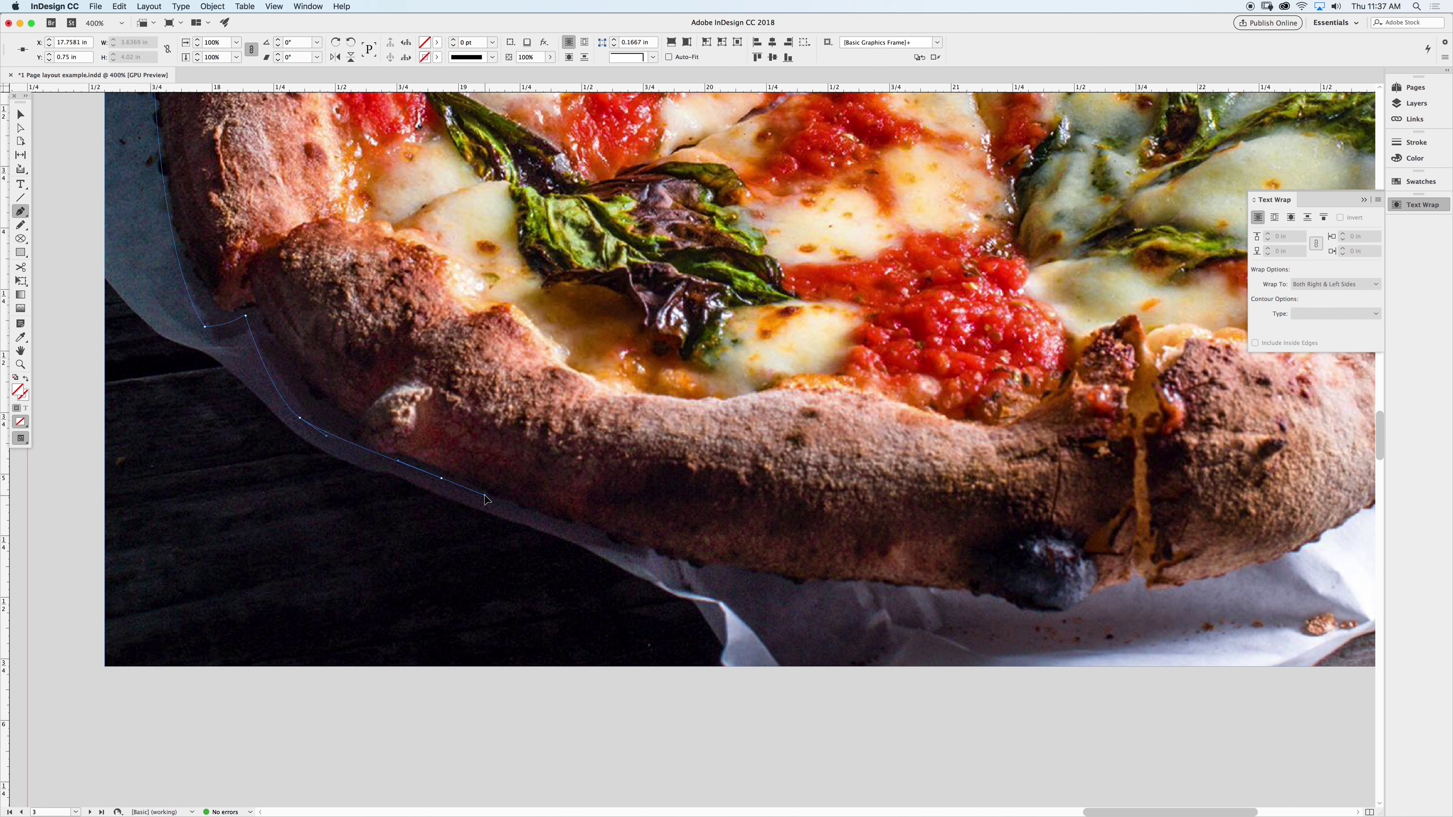
{"action": "left_click_drag", "start_coordinate": [441, 477], "coordinate": [484, 494]}
{"action": "left_click_drag", "start_coordinate": [748, 578], "coordinate": [844, 593]}
{"action": "left_click_drag", "start_coordinate": [1001, 606], "coordinate": [1036, 623]}
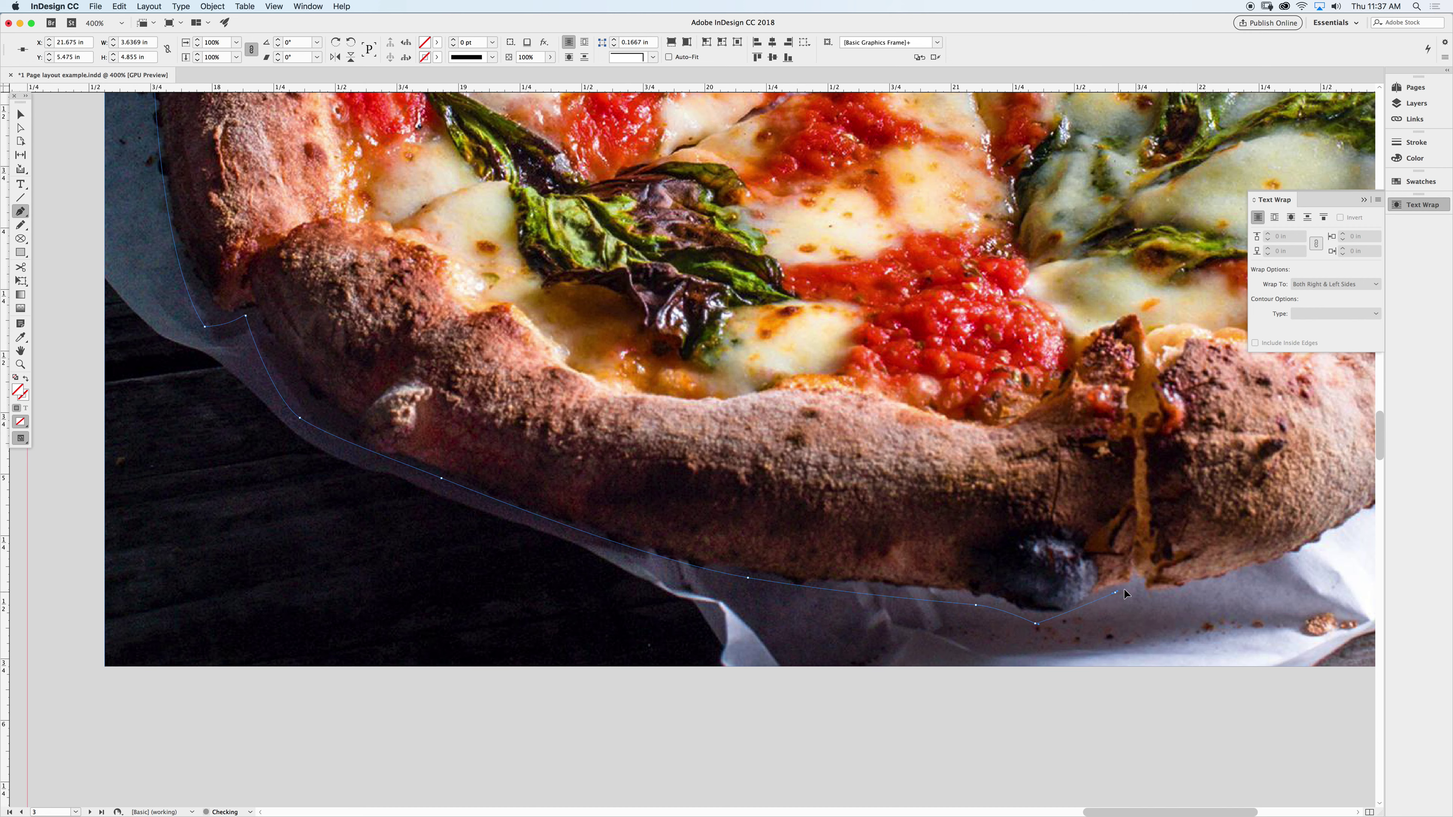
{"action": "scroll", "coordinate": [1130, 596], "scroll_direction": "right", "scroll_amount": 10}
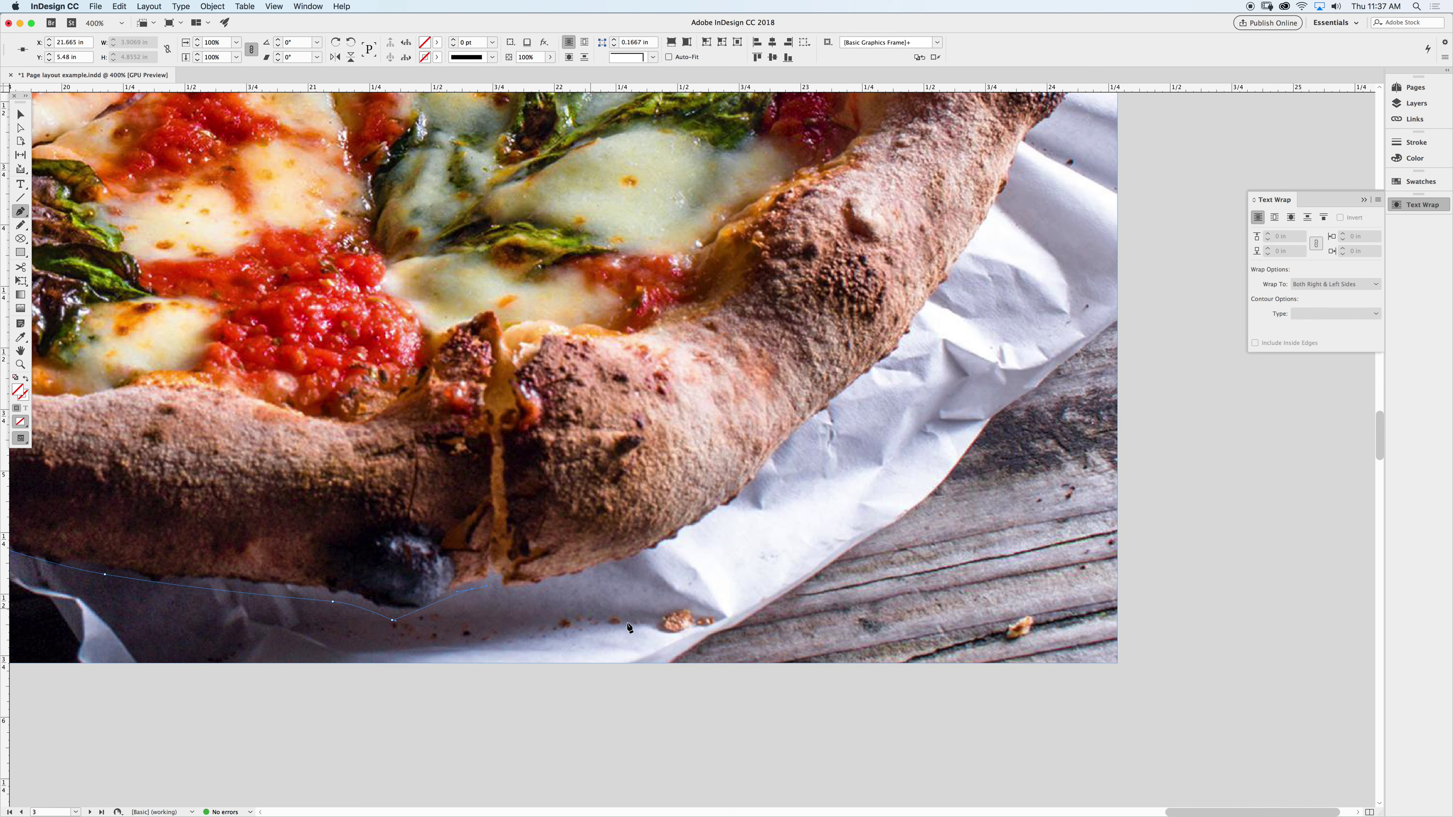
{"action": "left_click_drag", "start_coordinate": [621, 572], "coordinate": [688, 539]}
- Trace the outline up the right side of the crust
{"action": "left_click", "coordinate": [793, 448]}
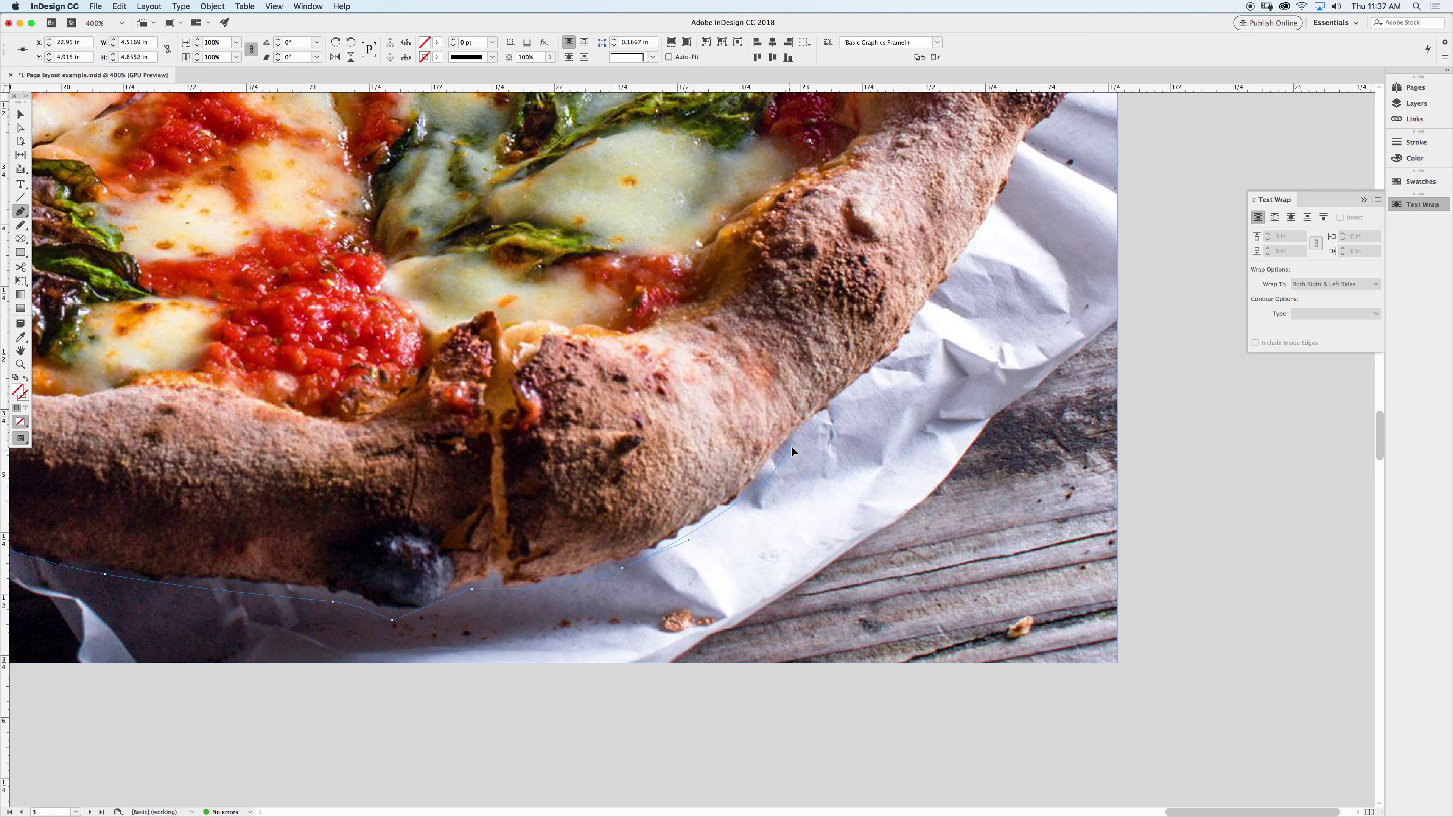
{"action": "left_click", "coordinate": [897, 362]}
{"action": "left_click", "coordinate": [981, 232]}
{"action": "left_click", "coordinate": [1006, 210]}
{"action": "left_click_drag", "start_coordinate": [1005, 210], "coordinate": [888, 496]}
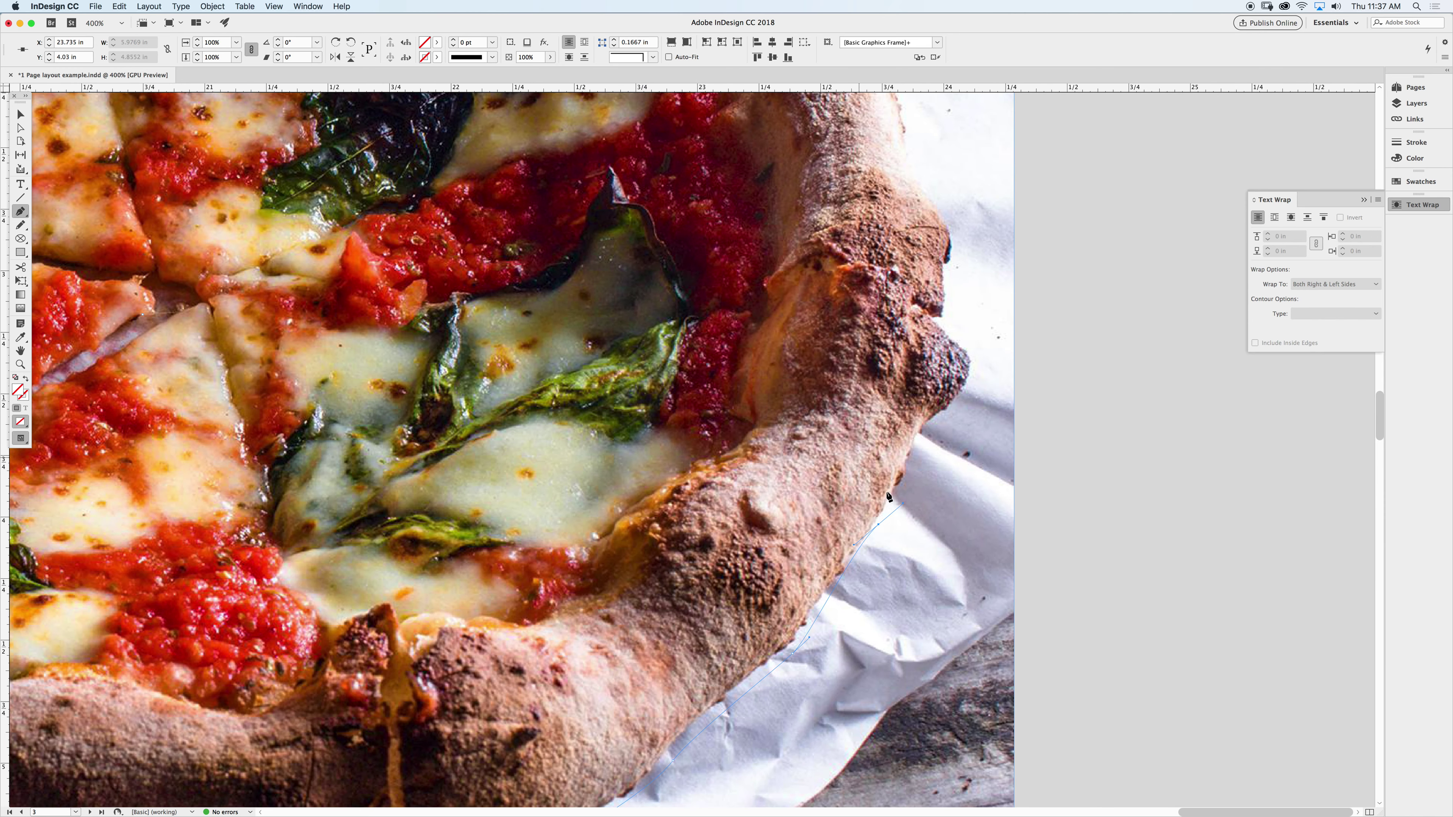
- Continue the outline up the right crust toward the top-right, curving around its bends
{"action": "left_click", "coordinate": [910, 477]}
{"action": "left_click", "coordinate": [921, 441]}
{"action": "left_click", "coordinate": [943, 415]}
{"action": "left_click", "coordinate": [978, 358]}
{"action": "left_click", "coordinate": [973, 343]}
{"action": "left_click", "coordinate": [944, 324]}
{"action": "left_click", "coordinate": [955, 250]}
{"action": "scroll", "coordinate": [934, 216], "scroll_direction": "up", "scroll_amount": 5}
{"action": "left_click_drag", "start_coordinate": [905, 345], "coordinate": [825, 293]}
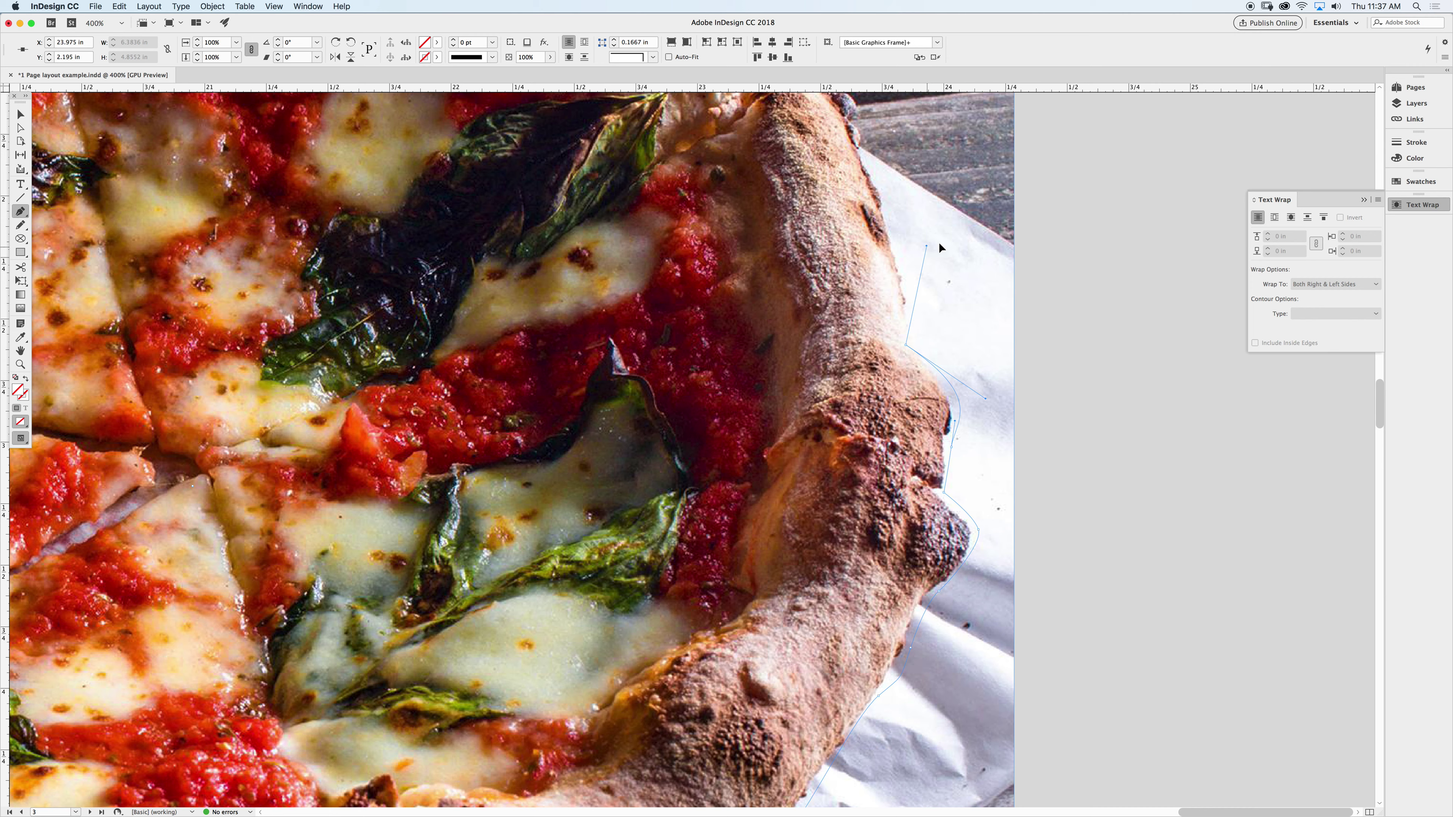
{"action": "left_click", "coordinate": [911, 251]}
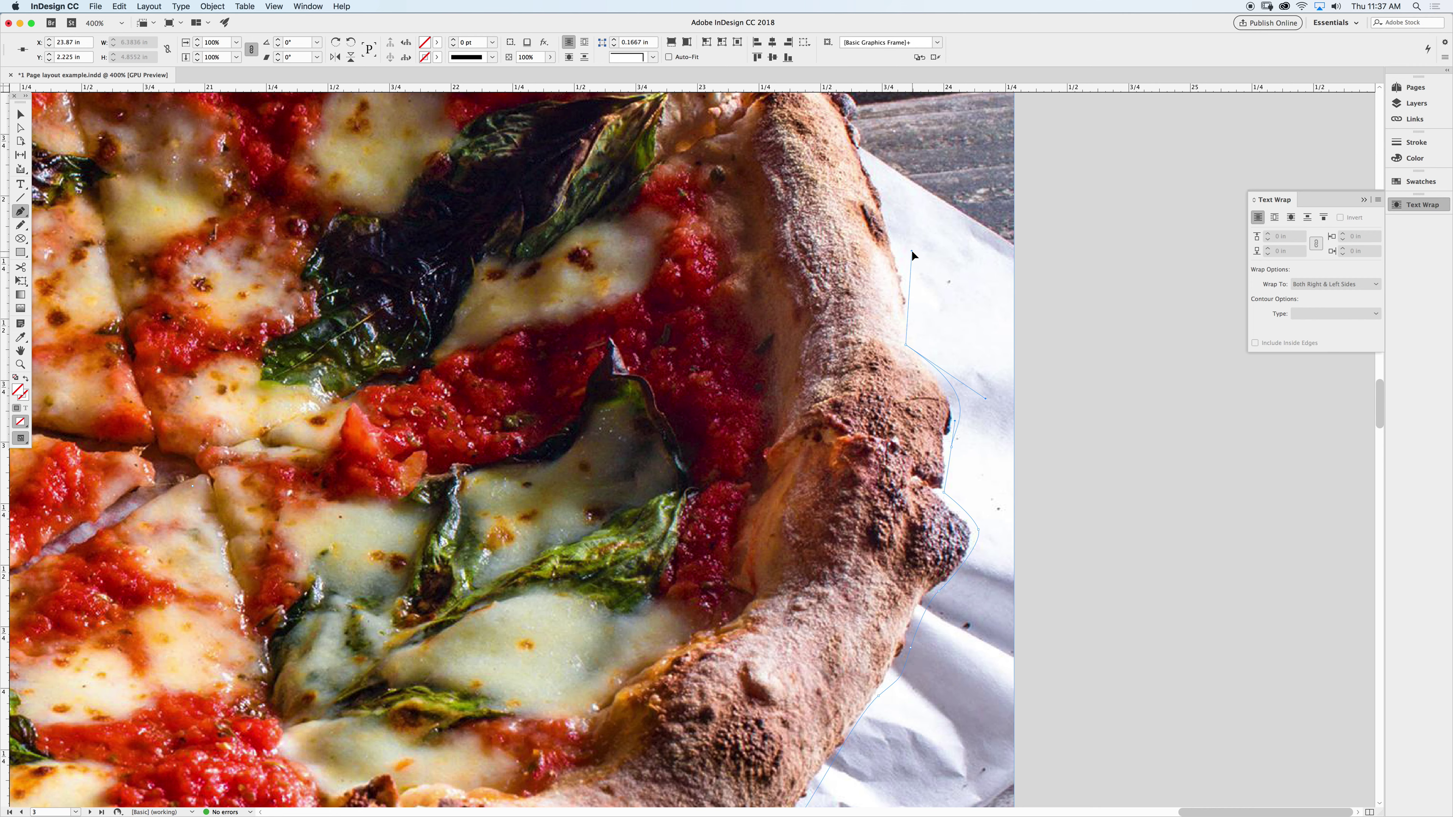
{"action": "left_click", "coordinate": [877, 167]}
- Trace along the top crust back to the first anchor and close the path
{"action": "left_click_drag", "start_coordinate": [817, 190], "coordinate": [875, 577]}
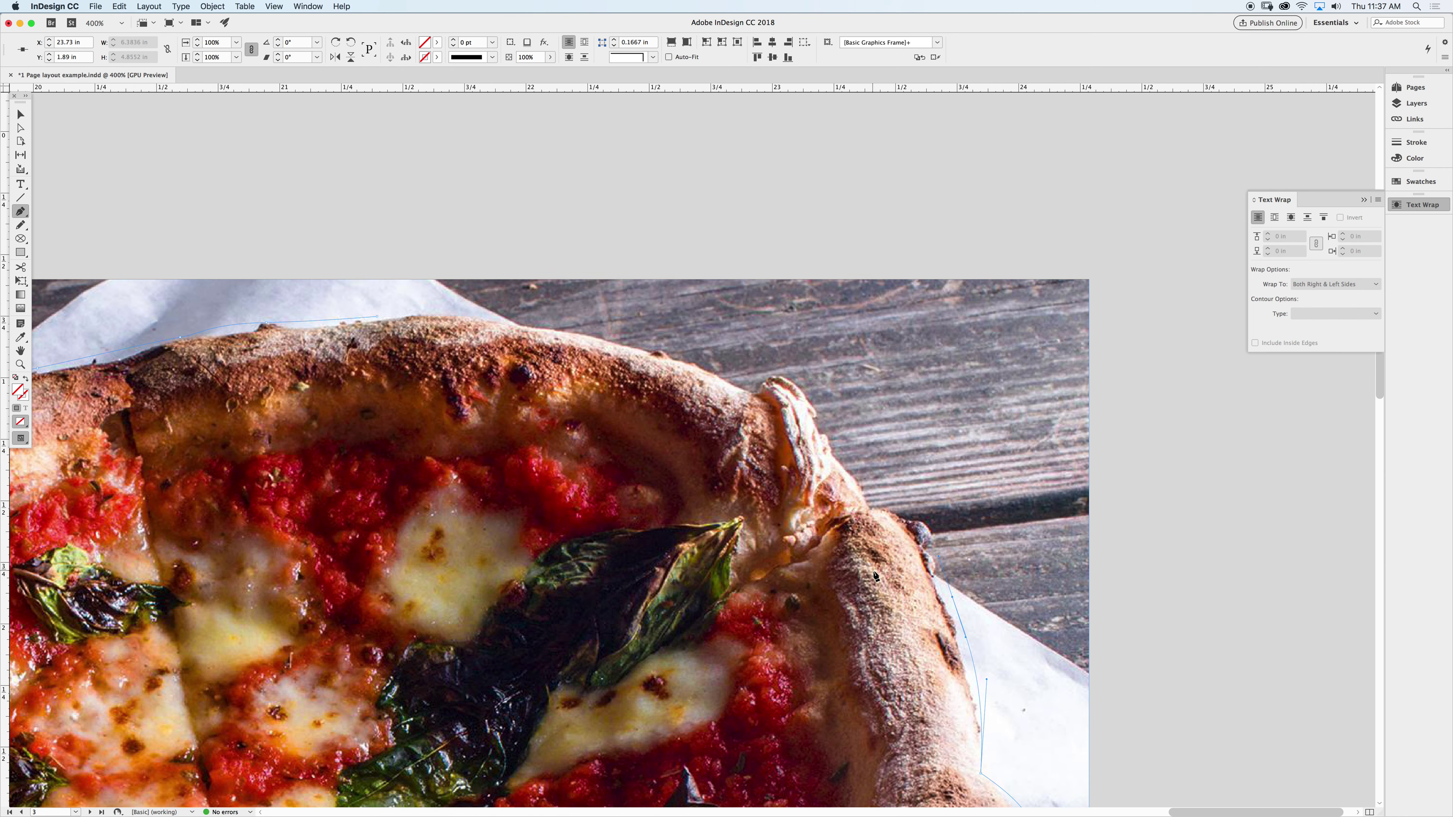
{"action": "left_click", "coordinate": [936, 523]}
{"action": "left_click", "coordinate": [879, 513]}
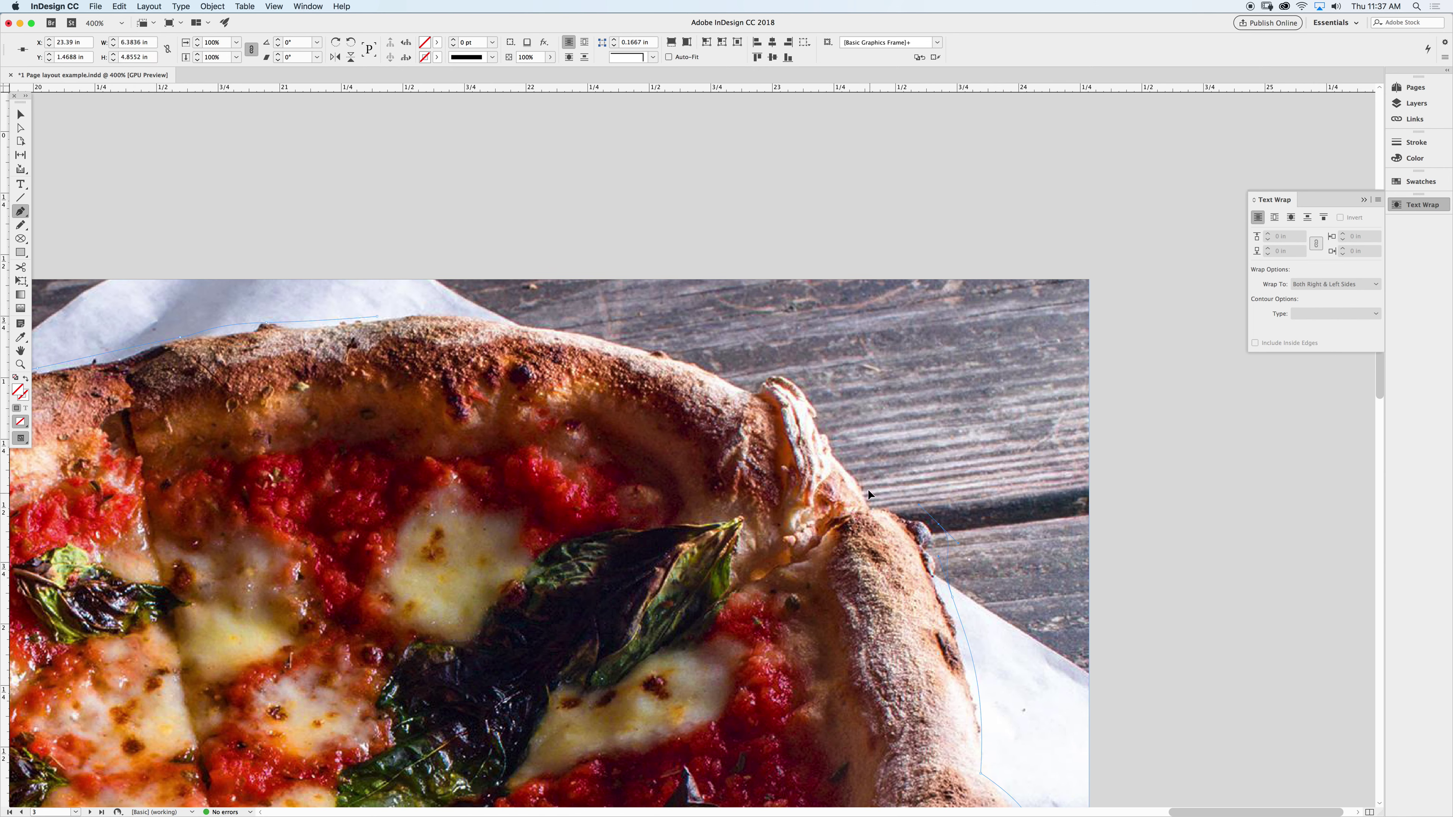
{"action": "left_click", "coordinate": [808, 385]}
{"action": "left_click", "coordinate": [754, 369]}
{"action": "left_click", "coordinate": [735, 379]}
{"action": "left_click", "coordinate": [657, 382]}
{"action": "scroll", "coordinate": [686, 383], "scroll_direction": "left", "scroll_amount": 5}
{"action": "scroll", "coordinate": [686, 384], "scroll_direction": "up", "scroll_amount": 2}
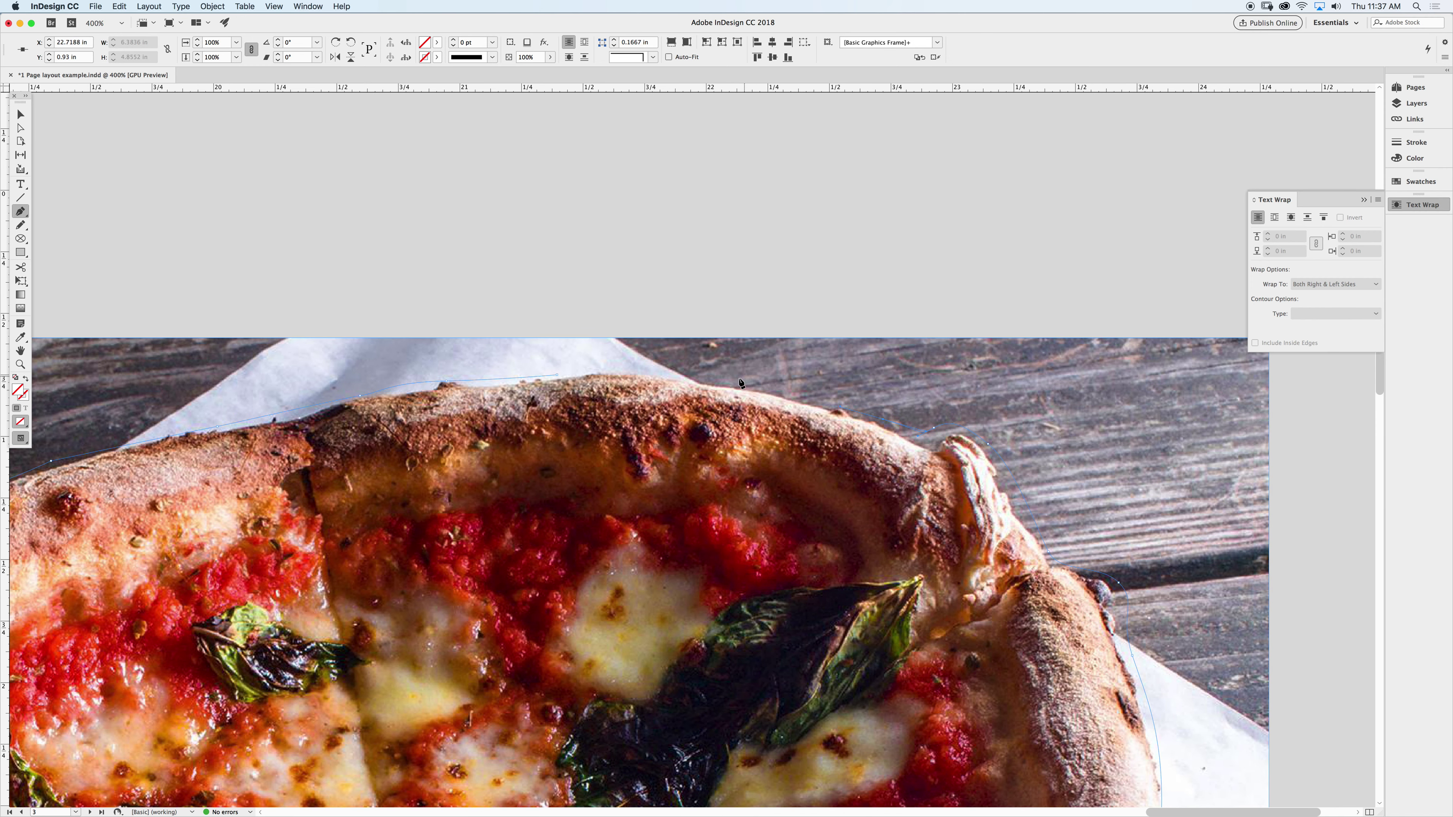
{"action": "left_click", "coordinate": [642, 371]}
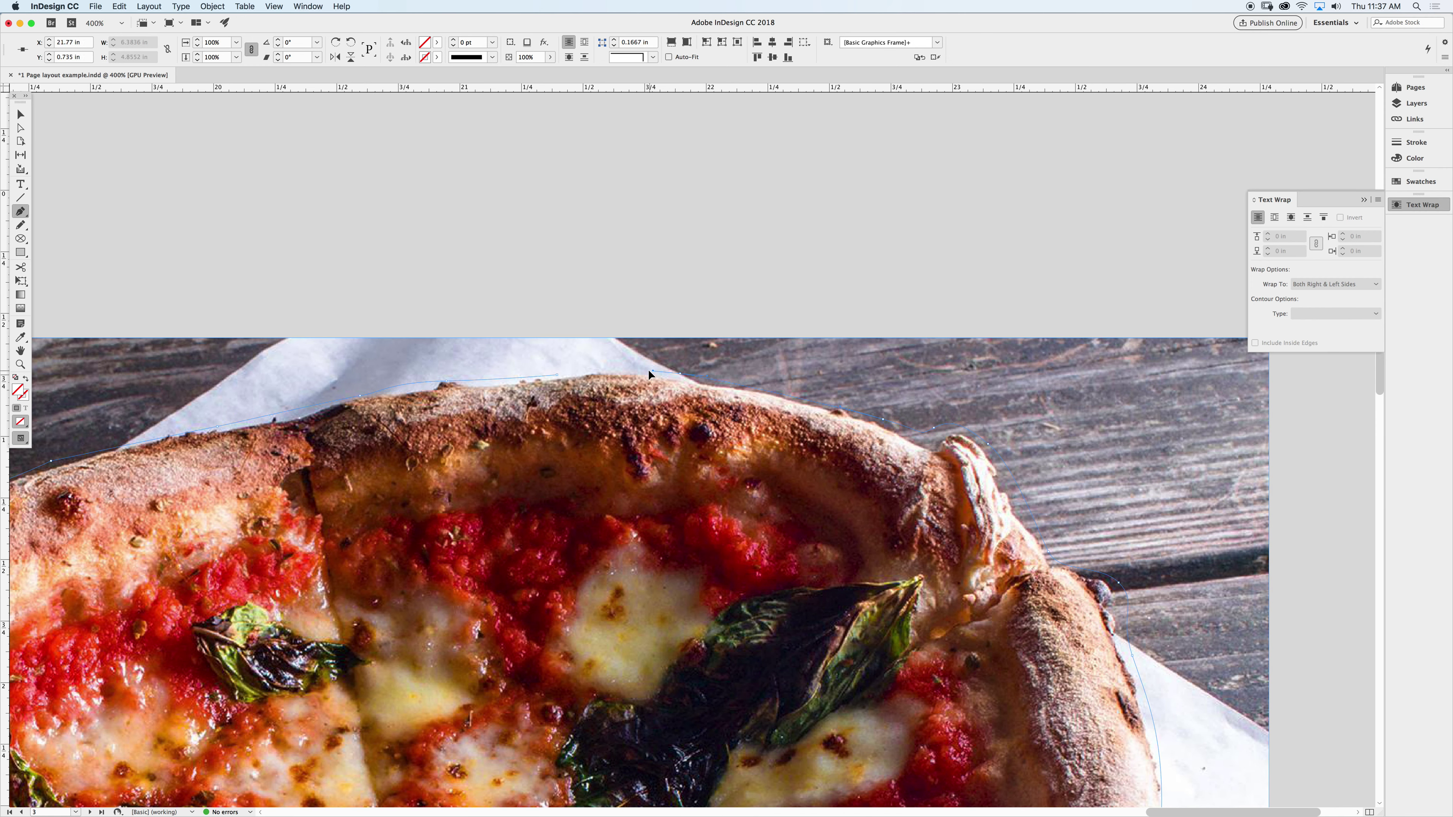
{"action": "left_click", "coordinate": [559, 375]}
- Apply a 3 pt stroke weight to the outline and zoom out to see the whole pizza
{"action": "left_click", "coordinate": [491, 43]}
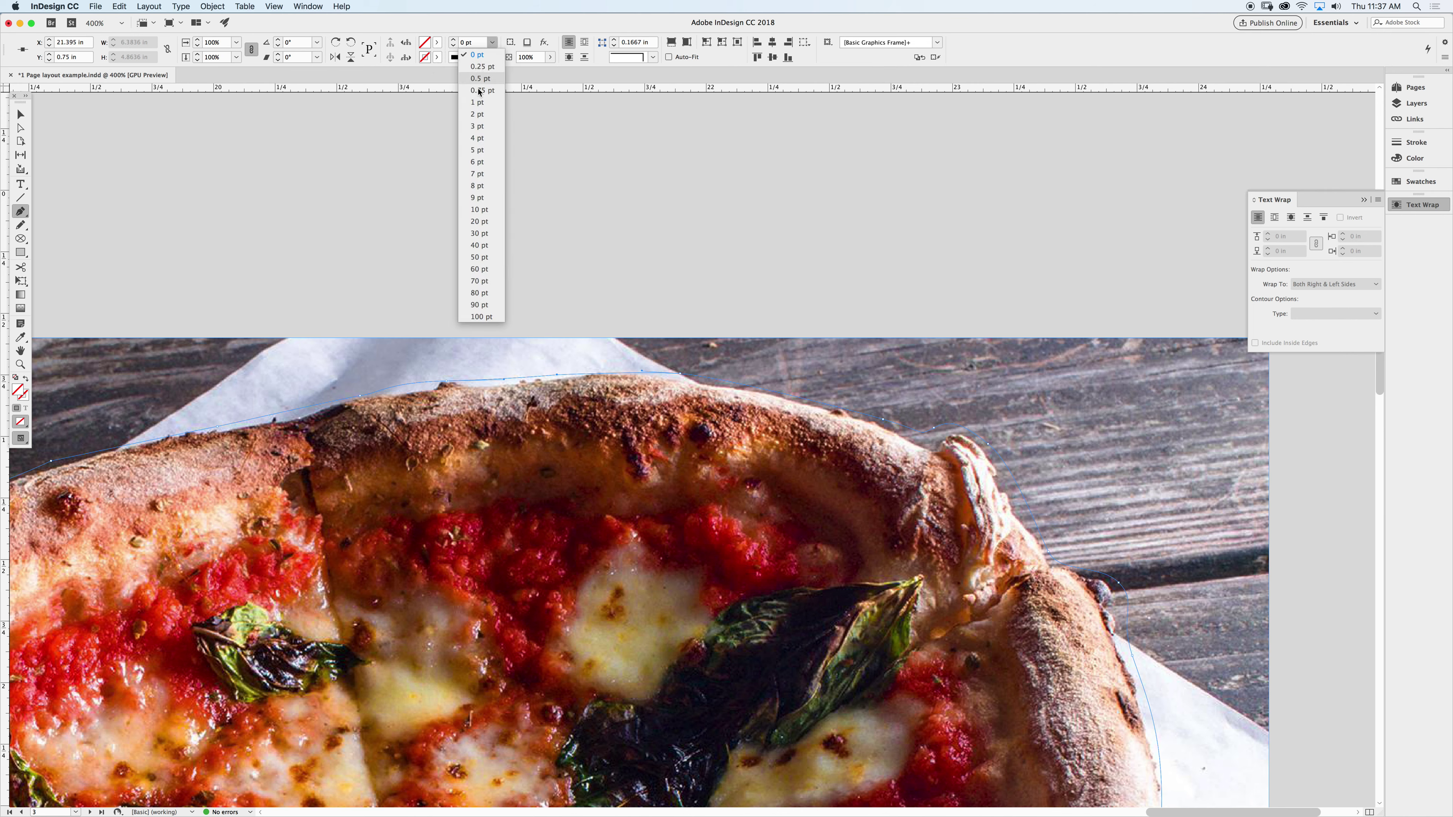
{"action": "left_click", "coordinate": [478, 126]}
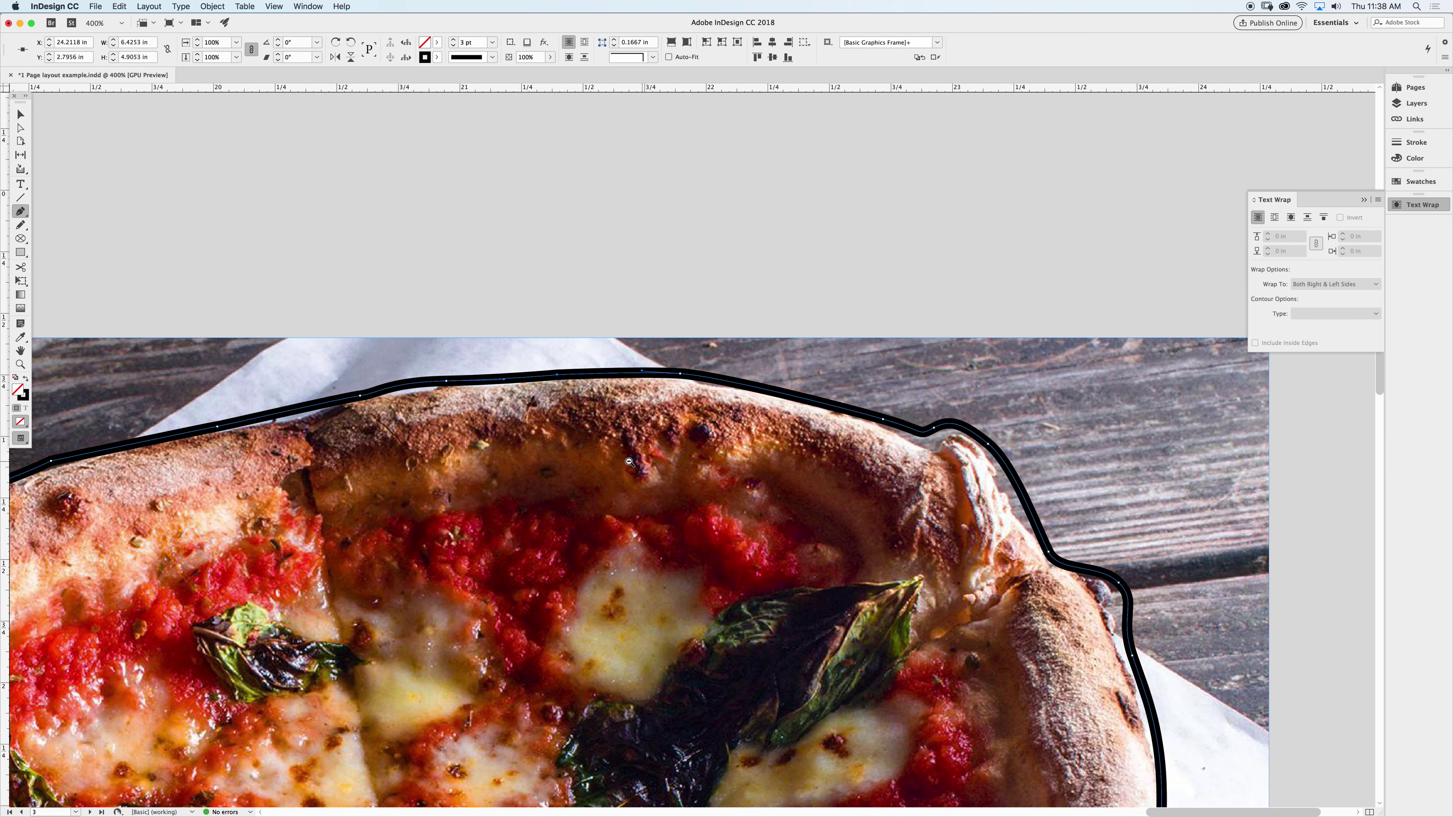
{"action": "key", "text": "super+minus"}
{"action": "key", "text": "super+minus"}
{"action": "scroll", "coordinate": [708, 595], "scroll_direction": "down", "scroll_amount": 5}
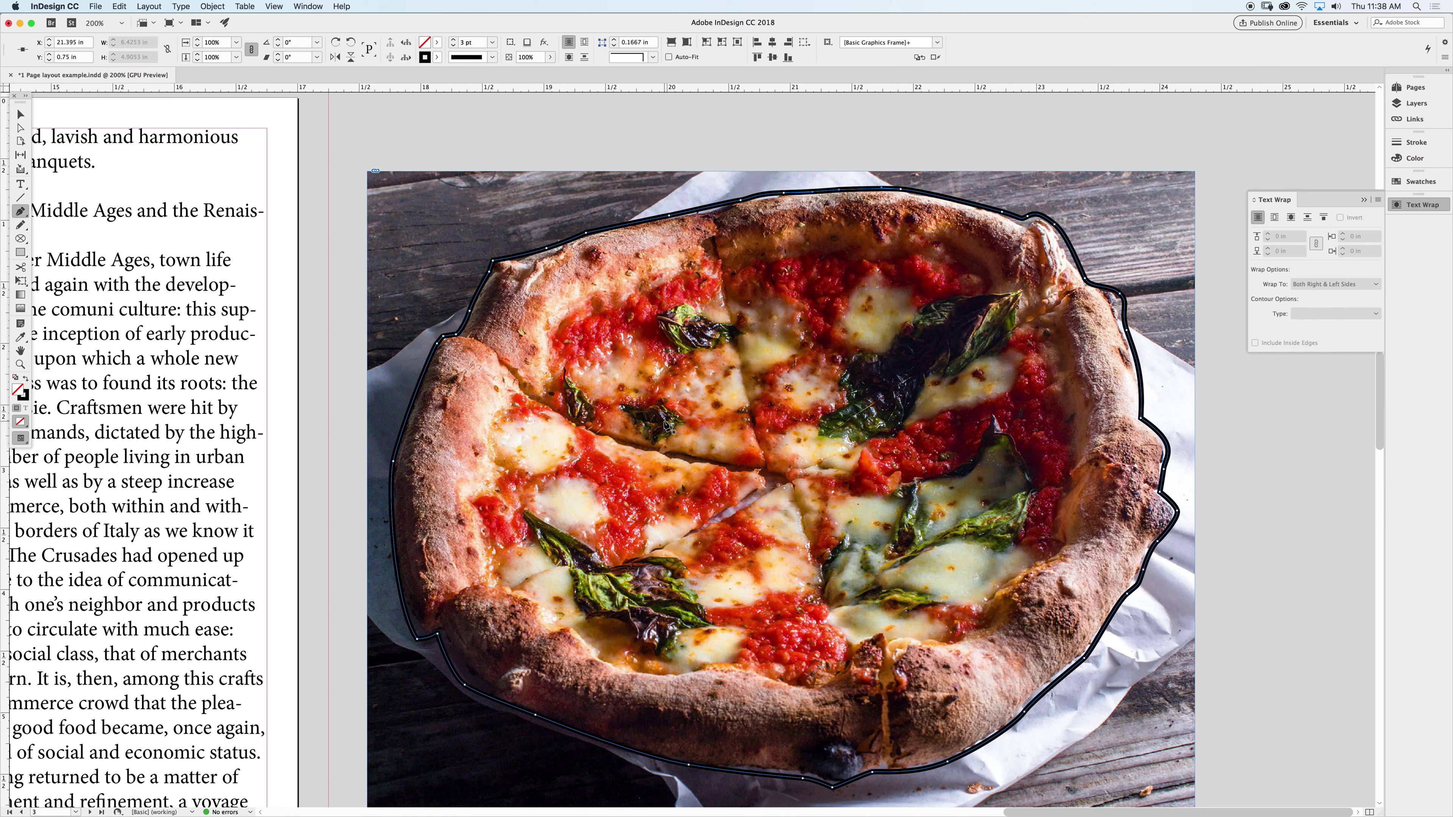
- Cut the pizza photo frame and use Edit > Paste Into to place it inside the traced outline
{"action": "left_click", "coordinate": [20, 115]}
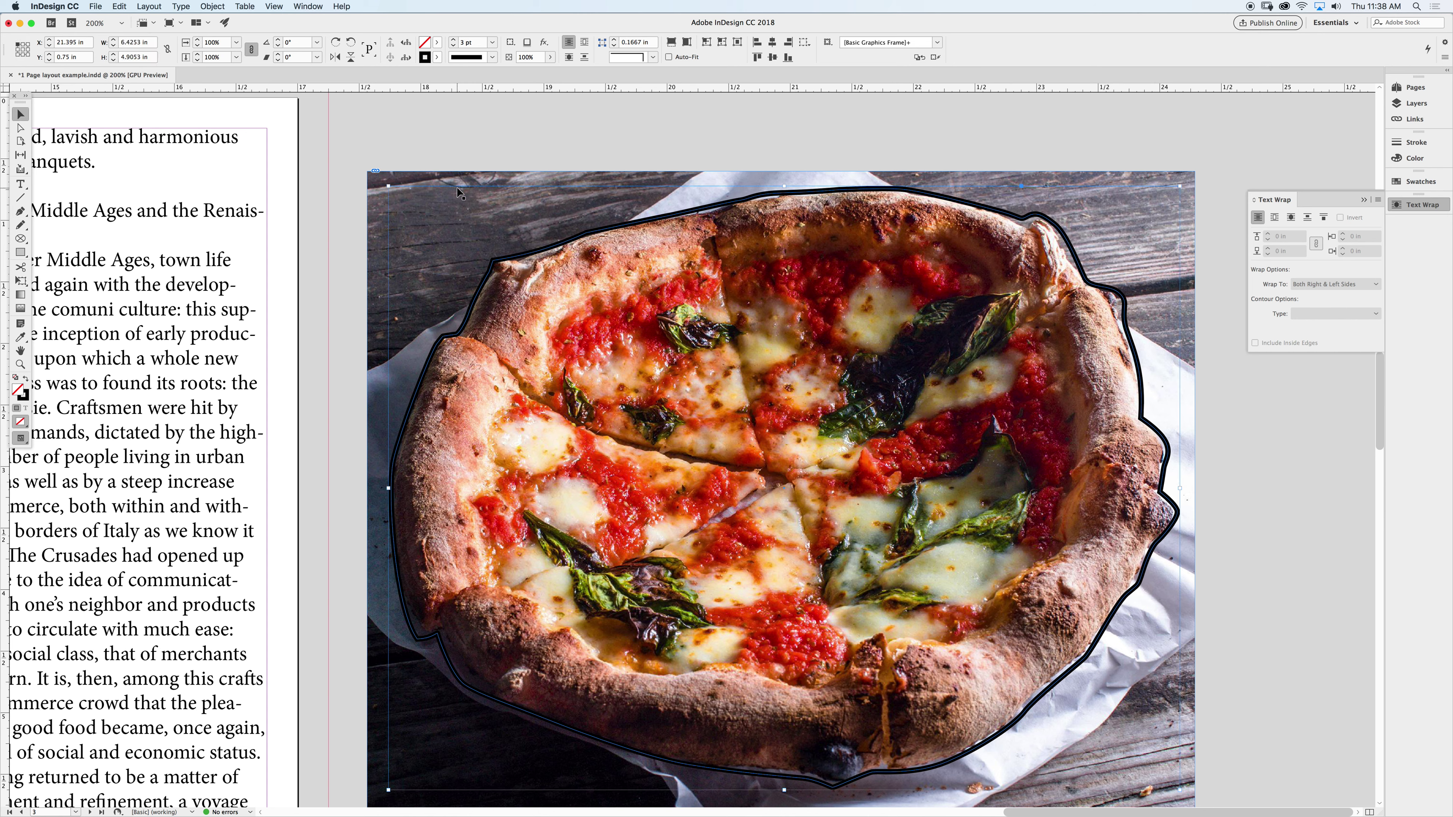
{"action": "left_click", "coordinate": [487, 146]}
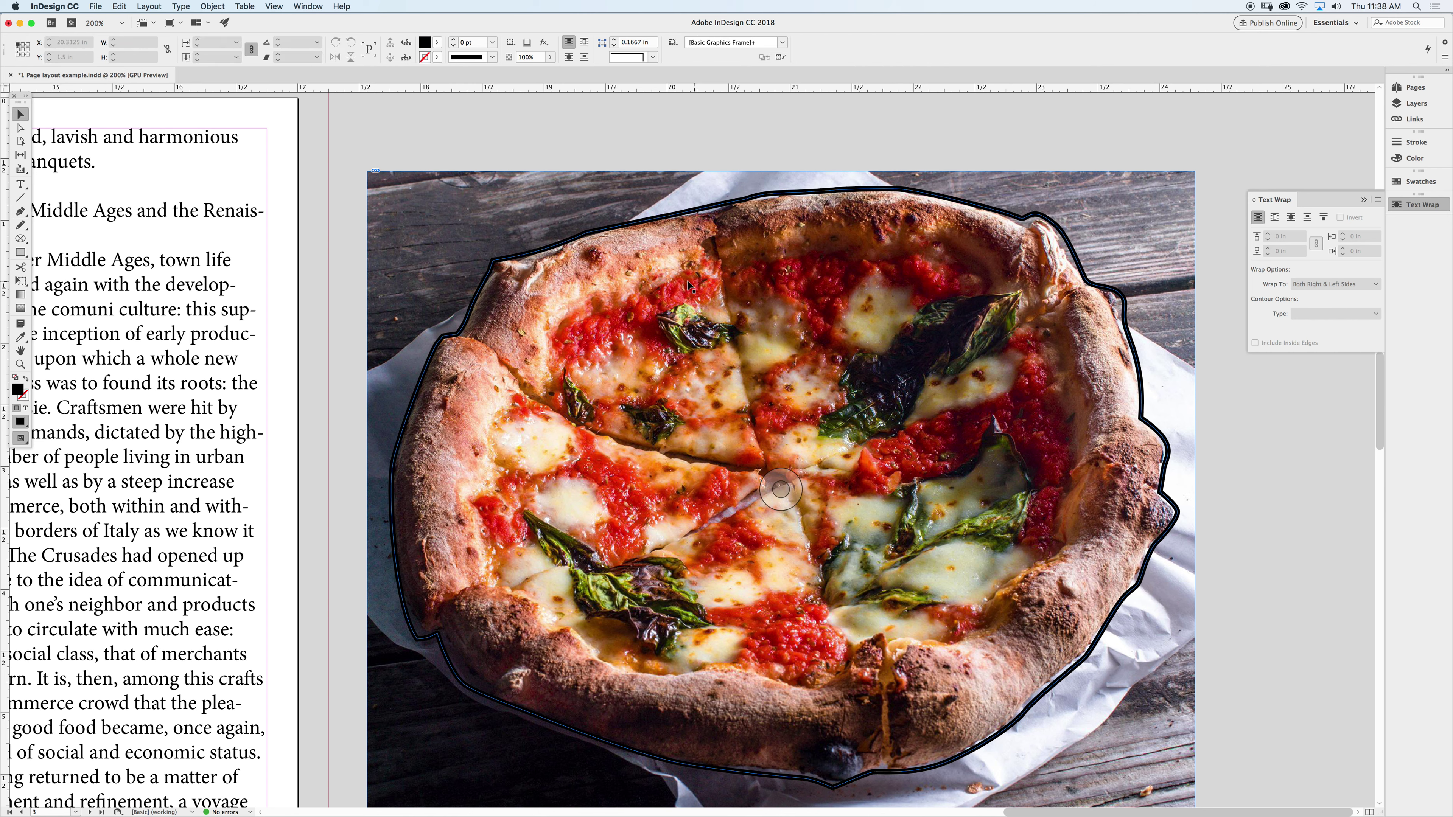
{"action": "left_click", "coordinate": [673, 341]}
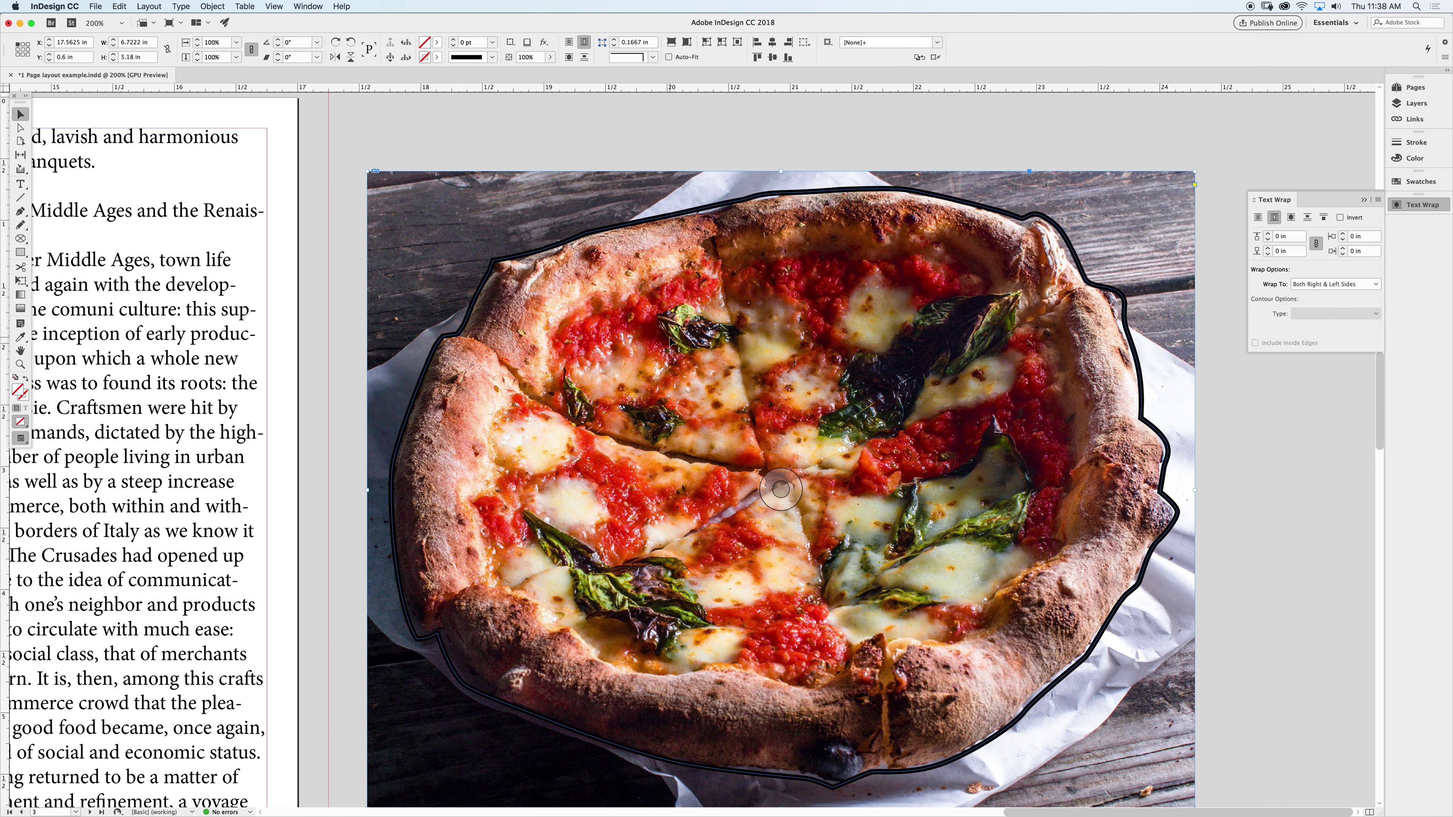
{"action": "key", "text": "Delete"}
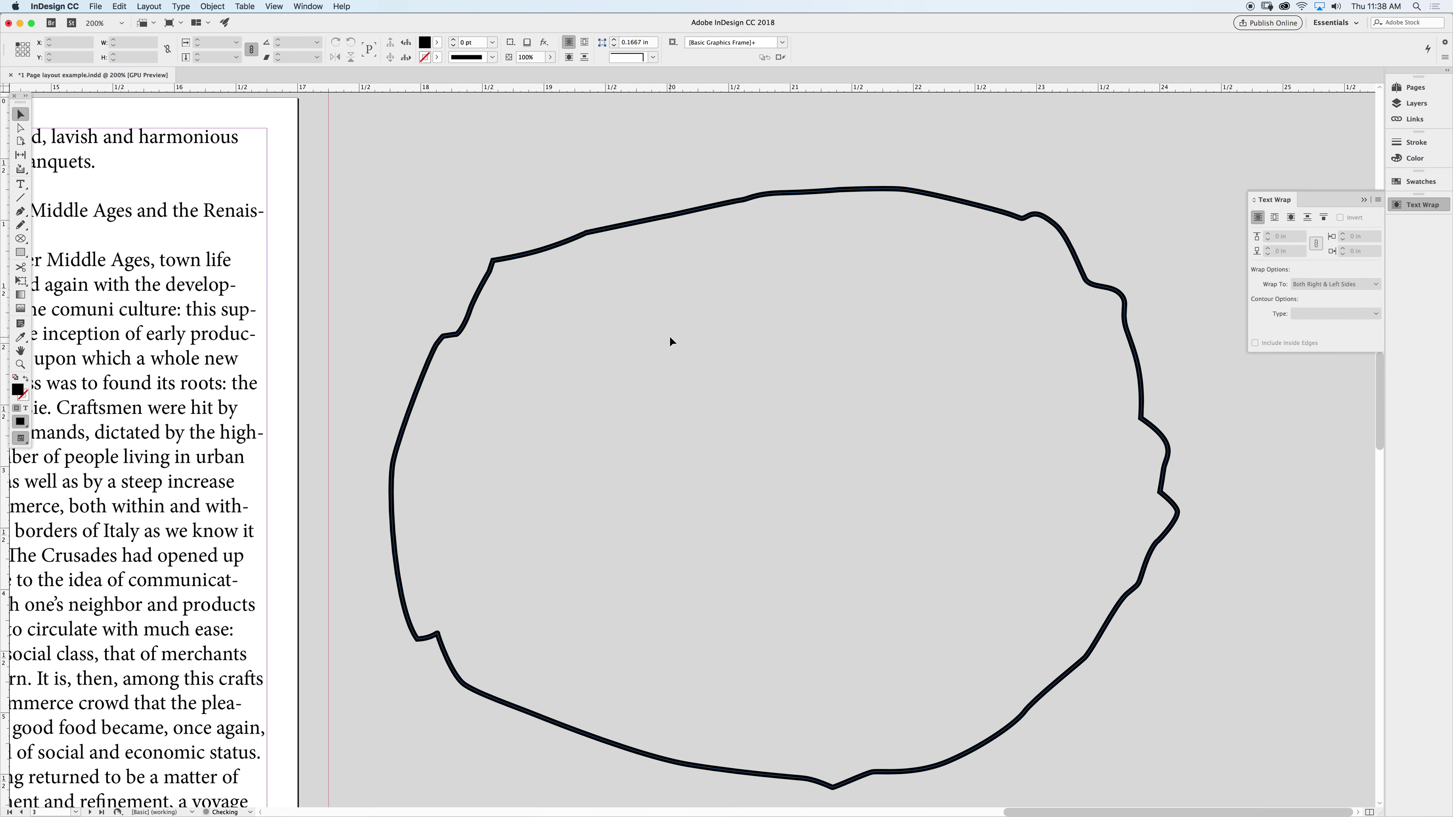
{"action": "left_click", "coordinate": [689, 213]}
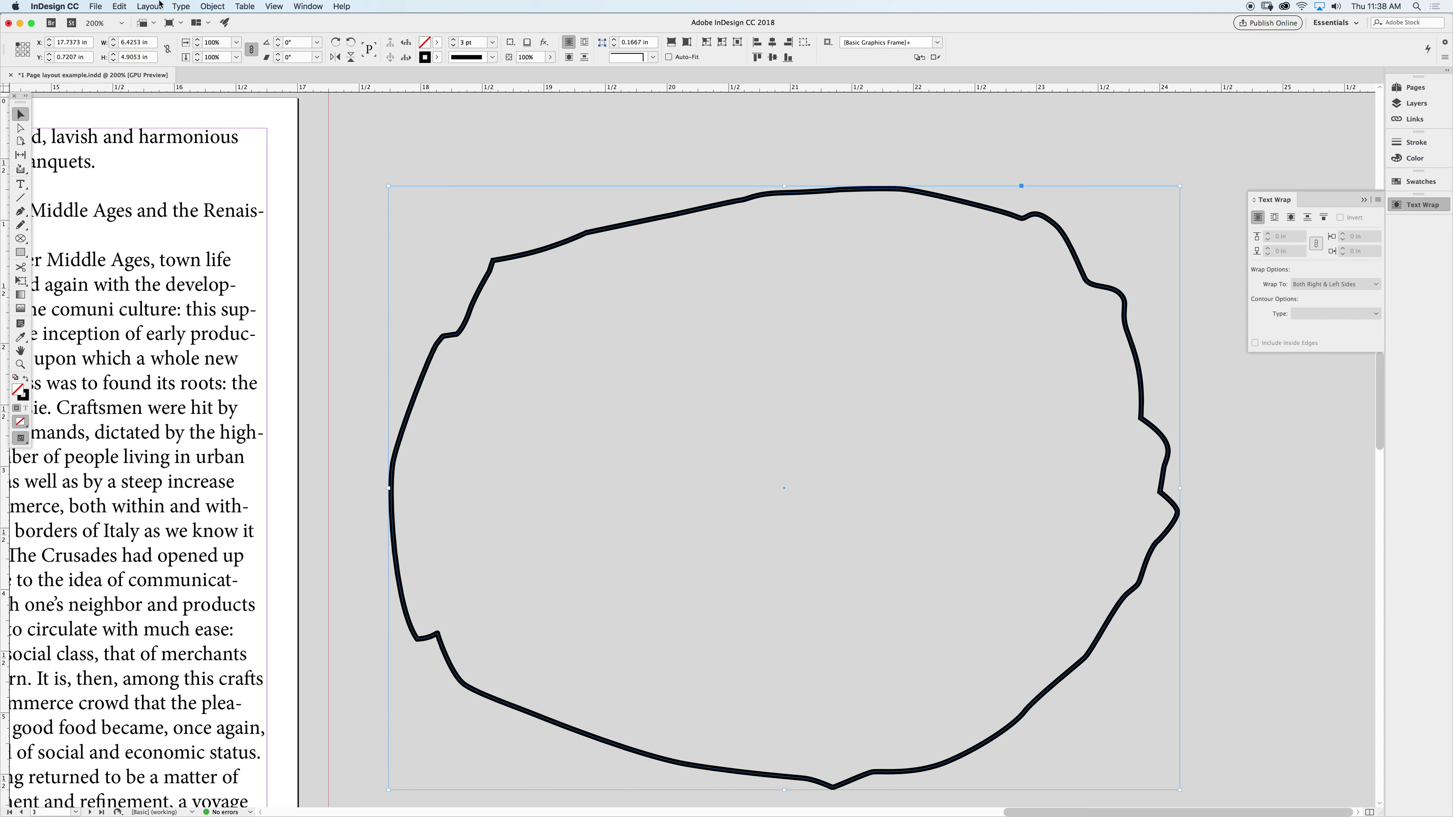
{"action": "left_click", "coordinate": [120, 6]}
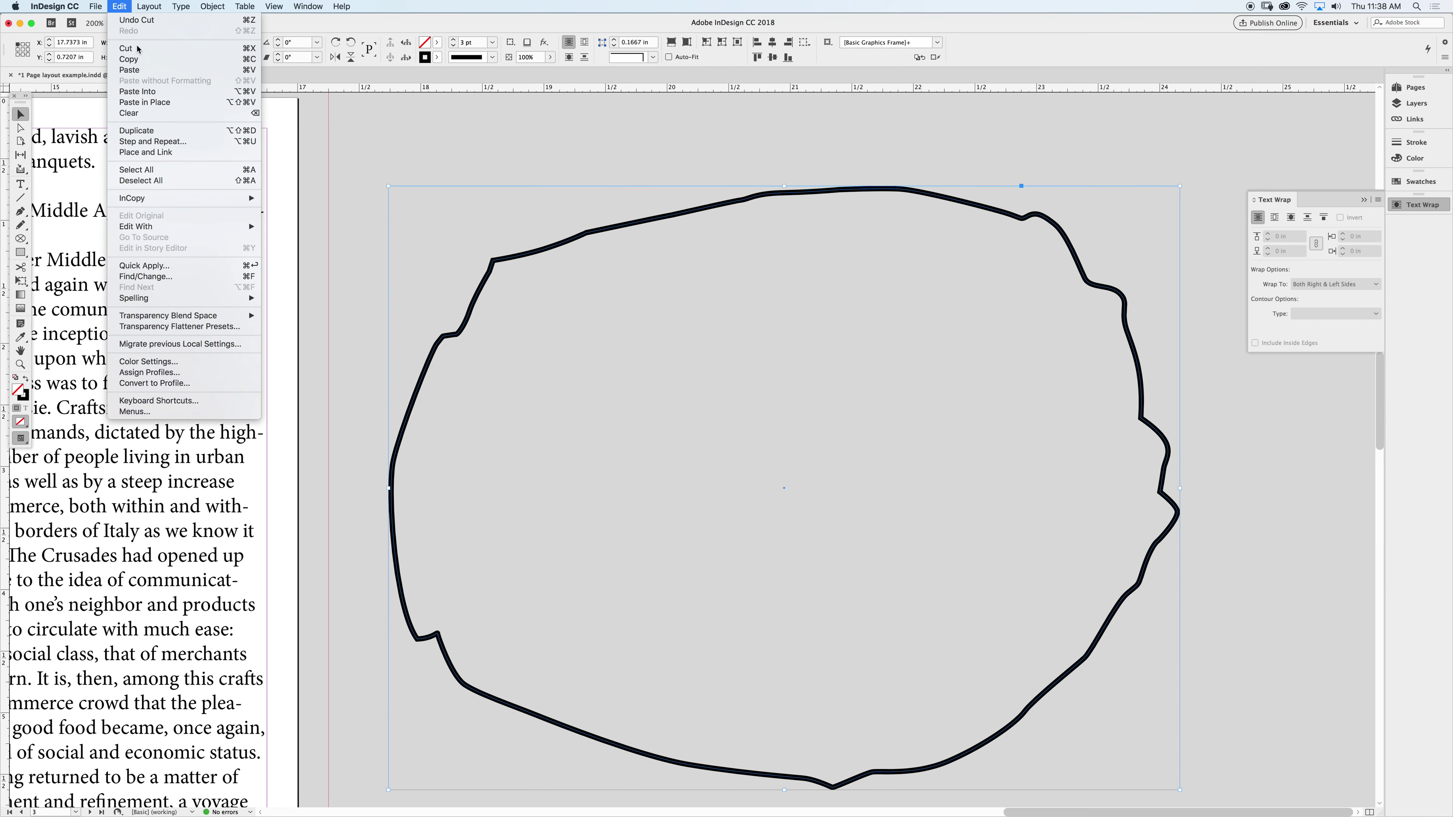
{"action": "left_click", "coordinate": [160, 91]}
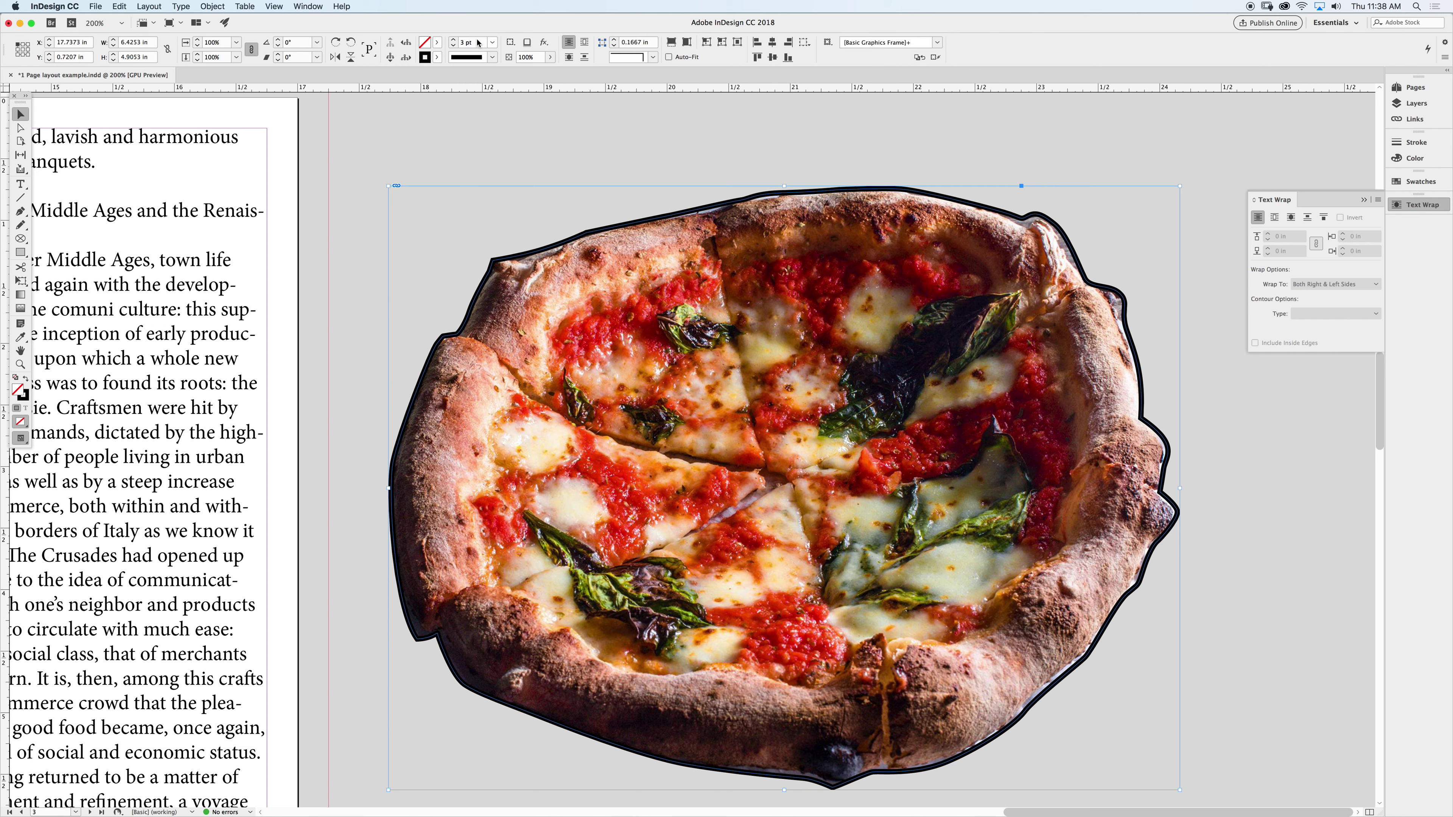
- Set the pizza frame's fill and stroke to [None], then deselect it
{"action": "left_click", "coordinate": [439, 58]}
{"action": "left_click", "coordinate": [313, 72]}
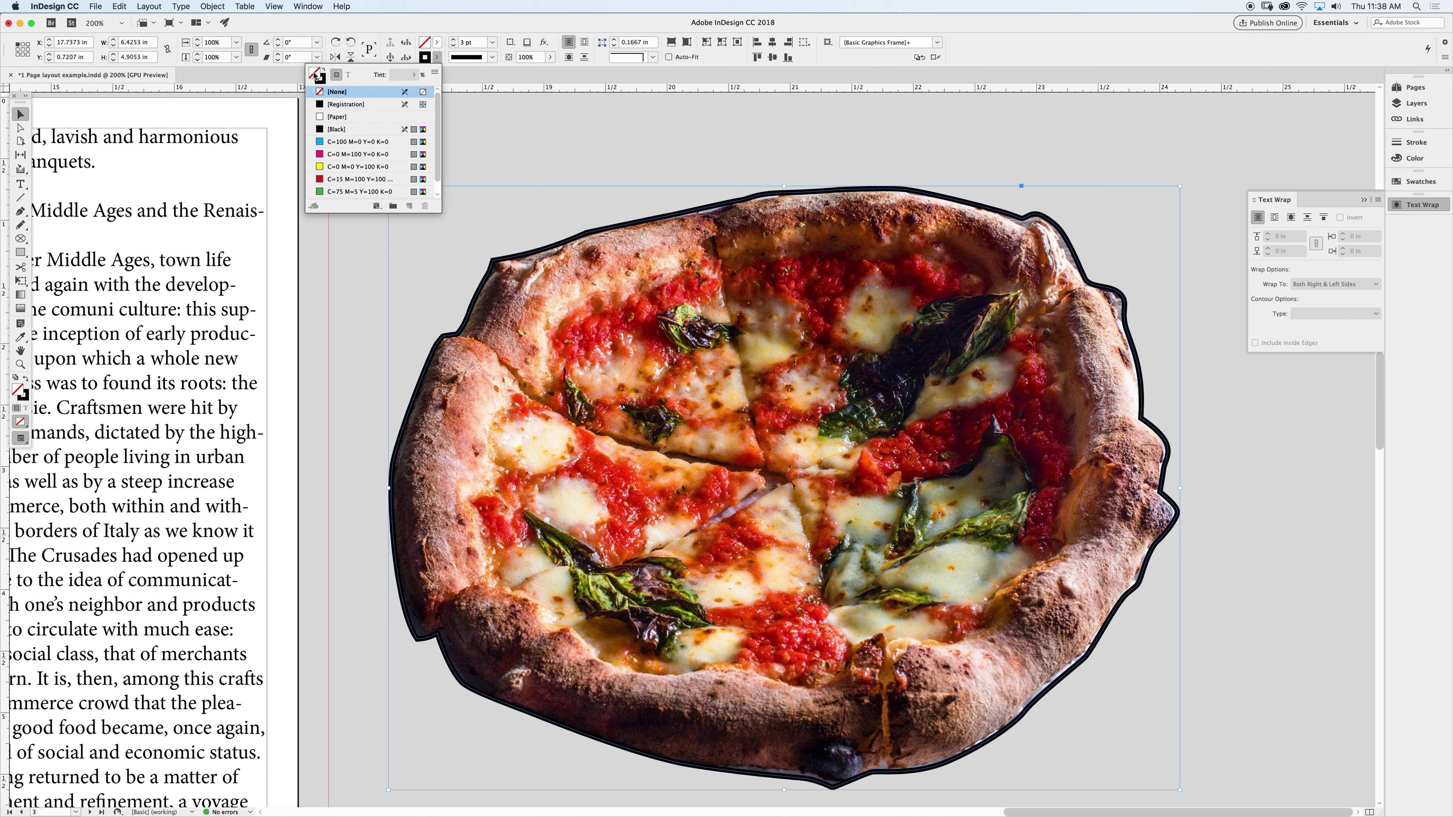
{"action": "left_click", "coordinate": [323, 81]}
{"action": "left_click", "coordinate": [338, 91]}
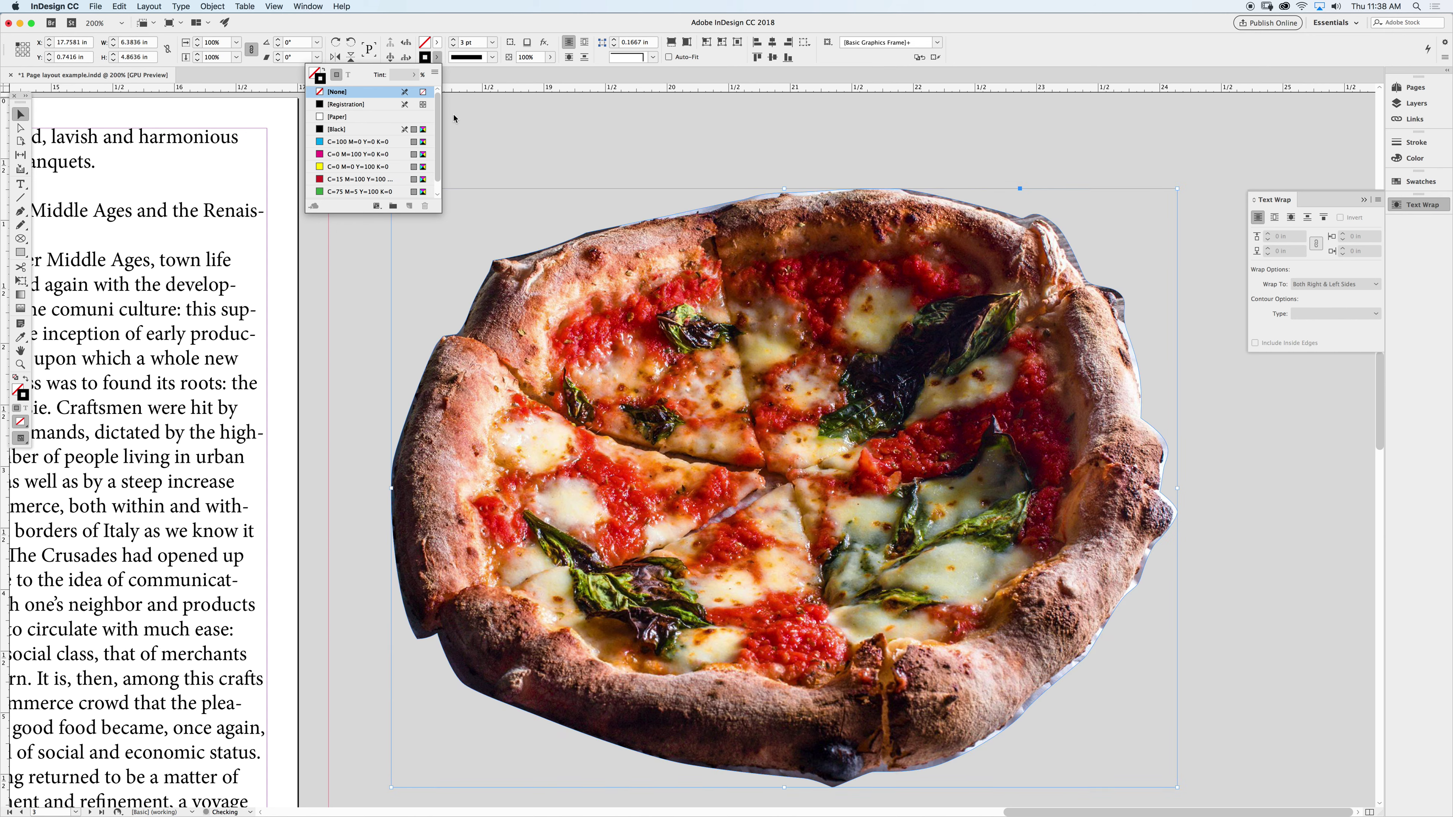
{"action": "left_click", "coordinate": [509, 133]}
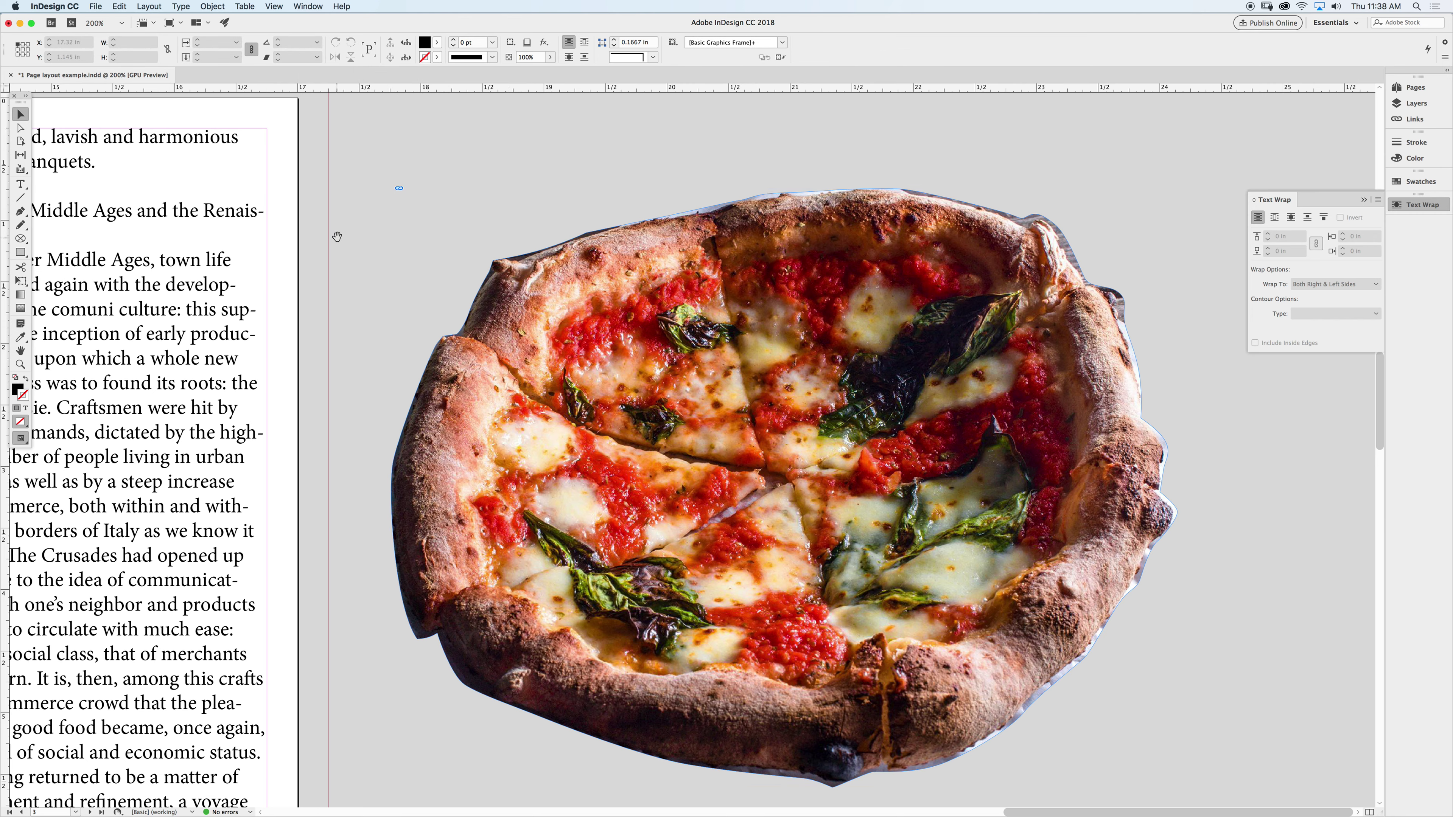
- At 125% zoom, drag the cut-out pizza onto the text columns and enlarge it from the lower-left corner
{"action": "left_click", "coordinate": [376, 254], "text": "alt+super"}
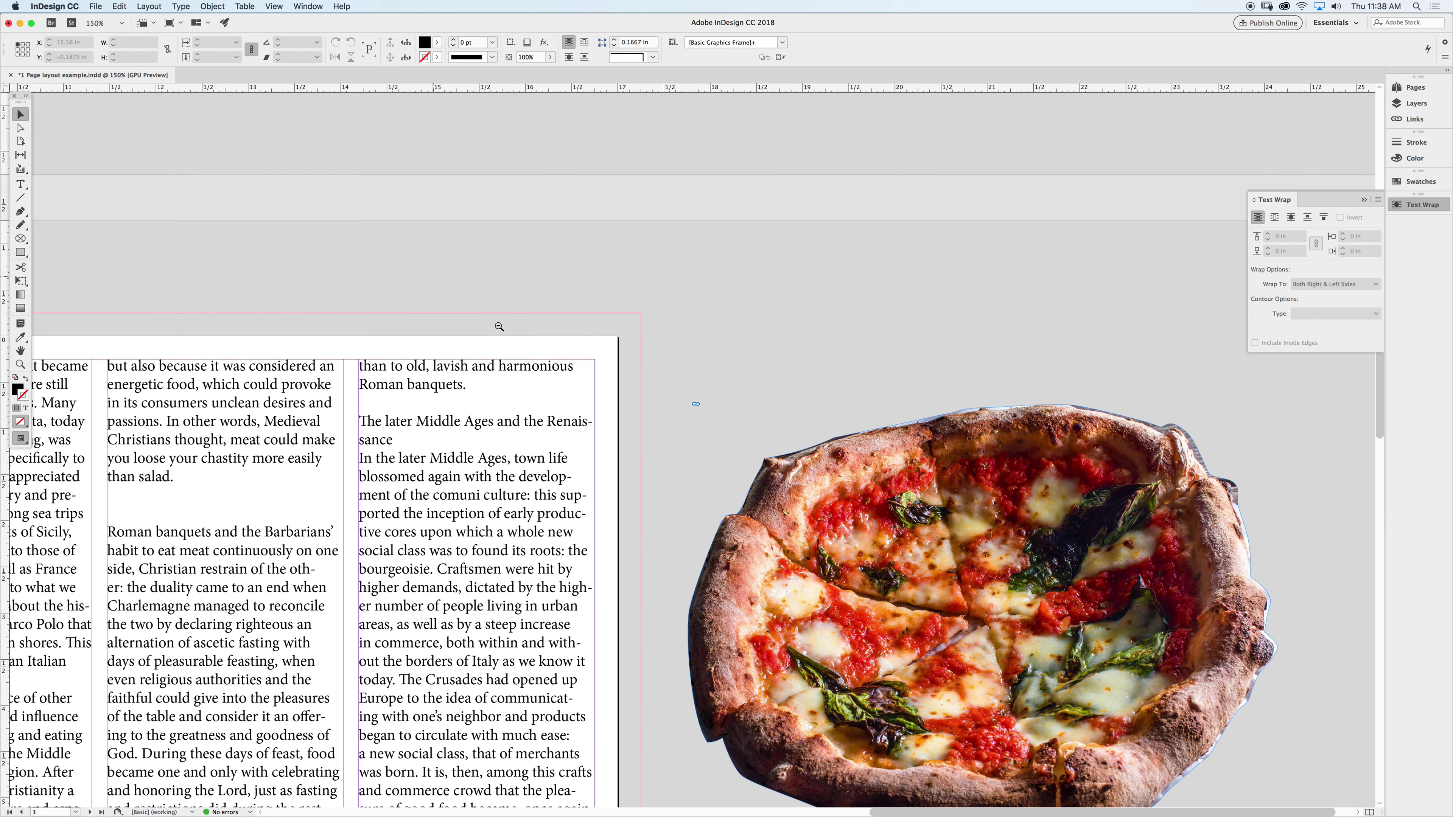
{"action": "left_click_drag", "start_coordinate": [651, 472], "coordinate": [748, 314]}
{"action": "key", "text": "super+minus"}
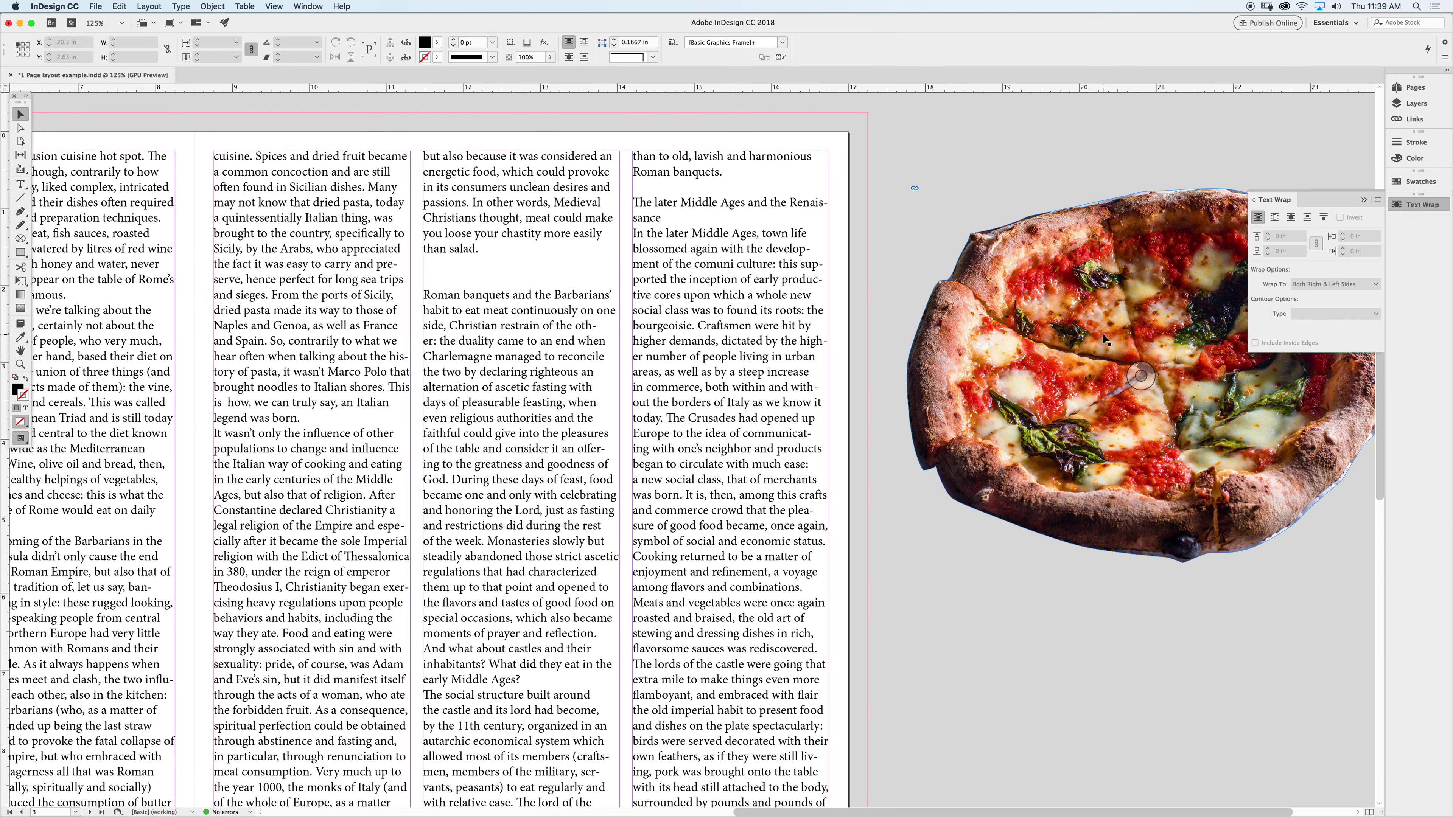
{"action": "left_click_drag", "start_coordinate": [1102, 332], "coordinate": [623, 297]}
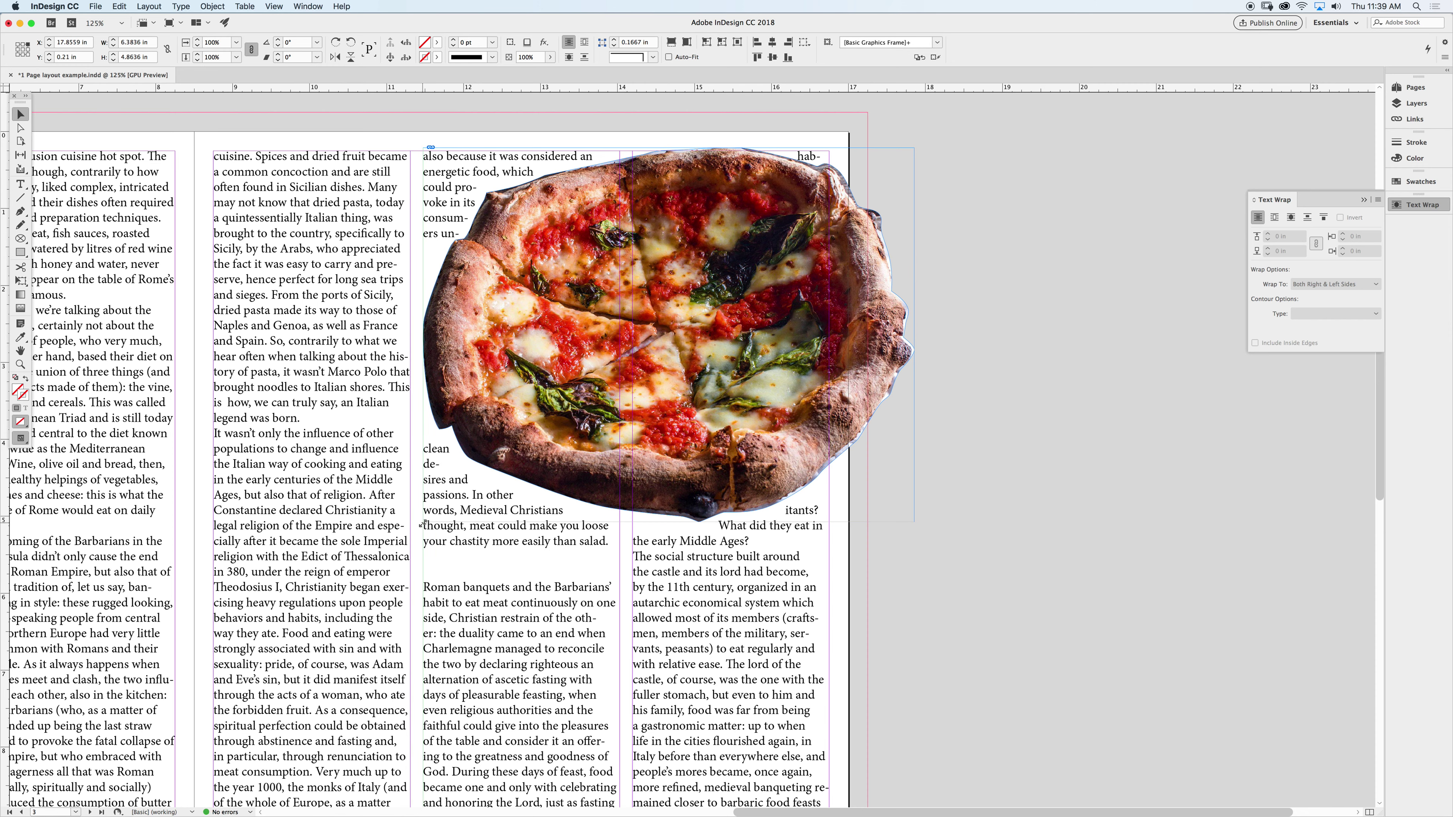
{"action": "left_click_drag", "start_coordinate": [423, 522], "coordinate": [374, 580]}
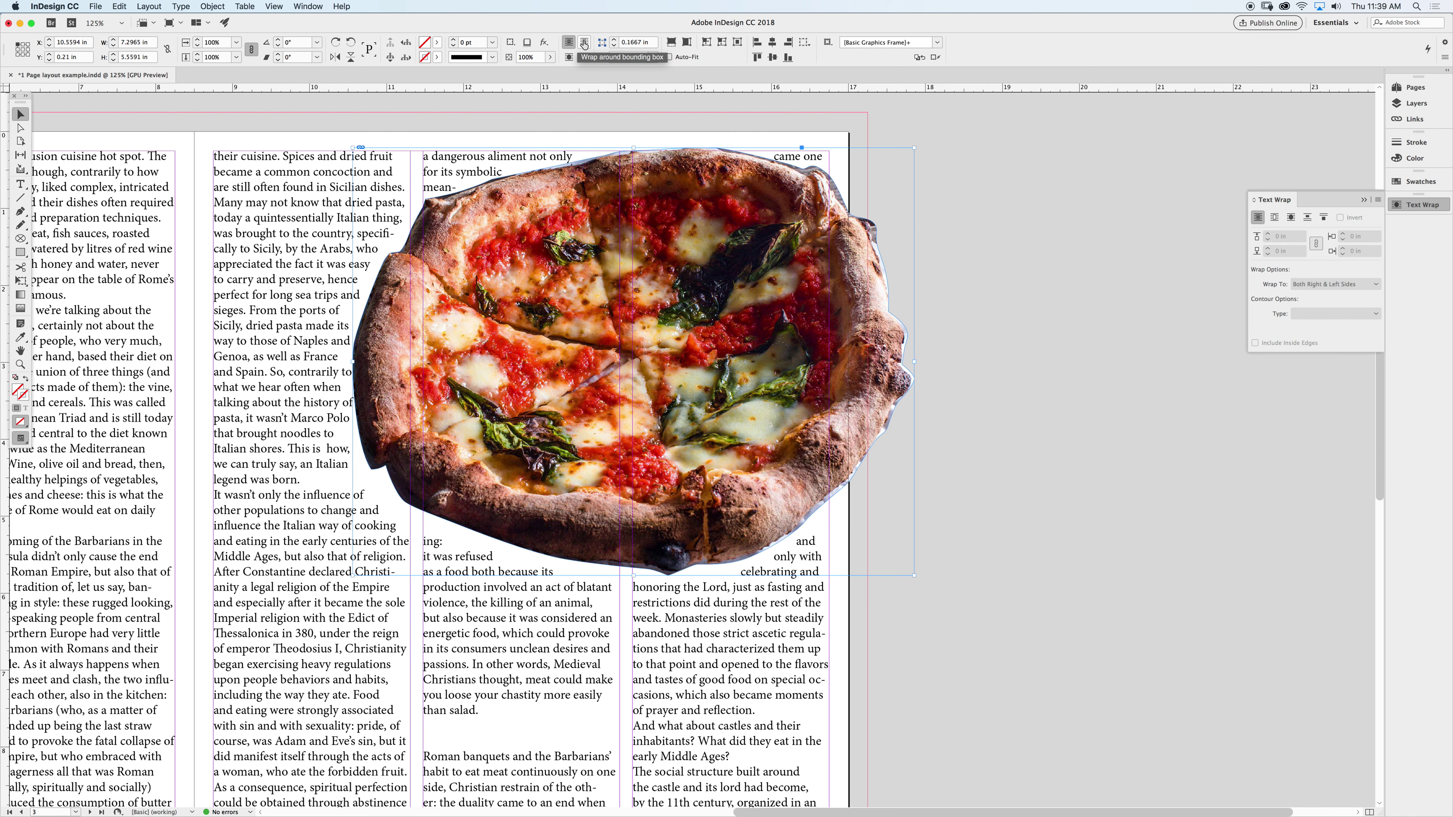
- Switch the pizza's text wrap from bounding box to object shape, then check the result and reselect it
{"action": "left_click", "coordinate": [584, 43]}
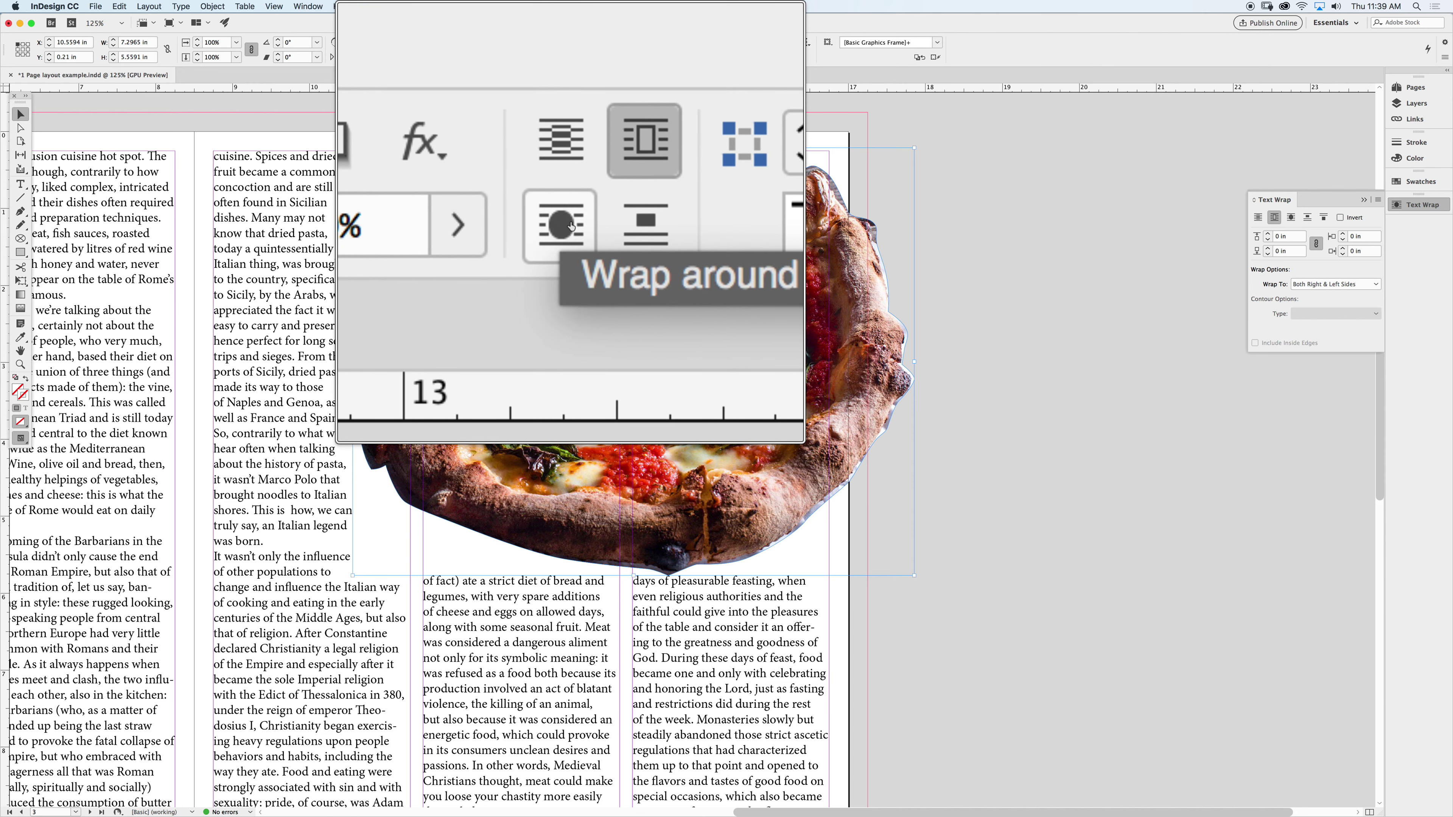
{"action": "left_click", "coordinate": [568, 57]}
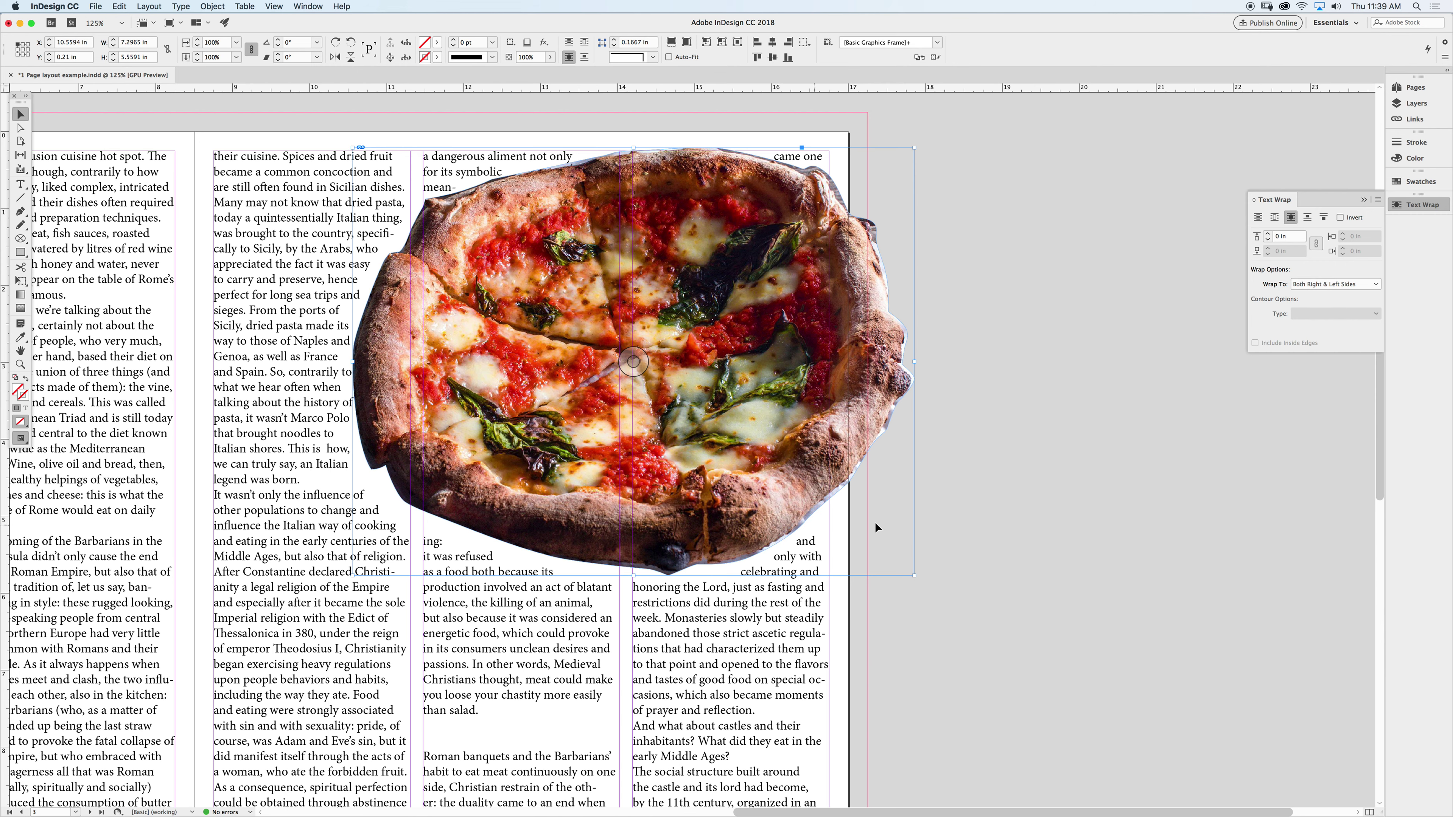
{"action": "left_click", "coordinate": [945, 506]}
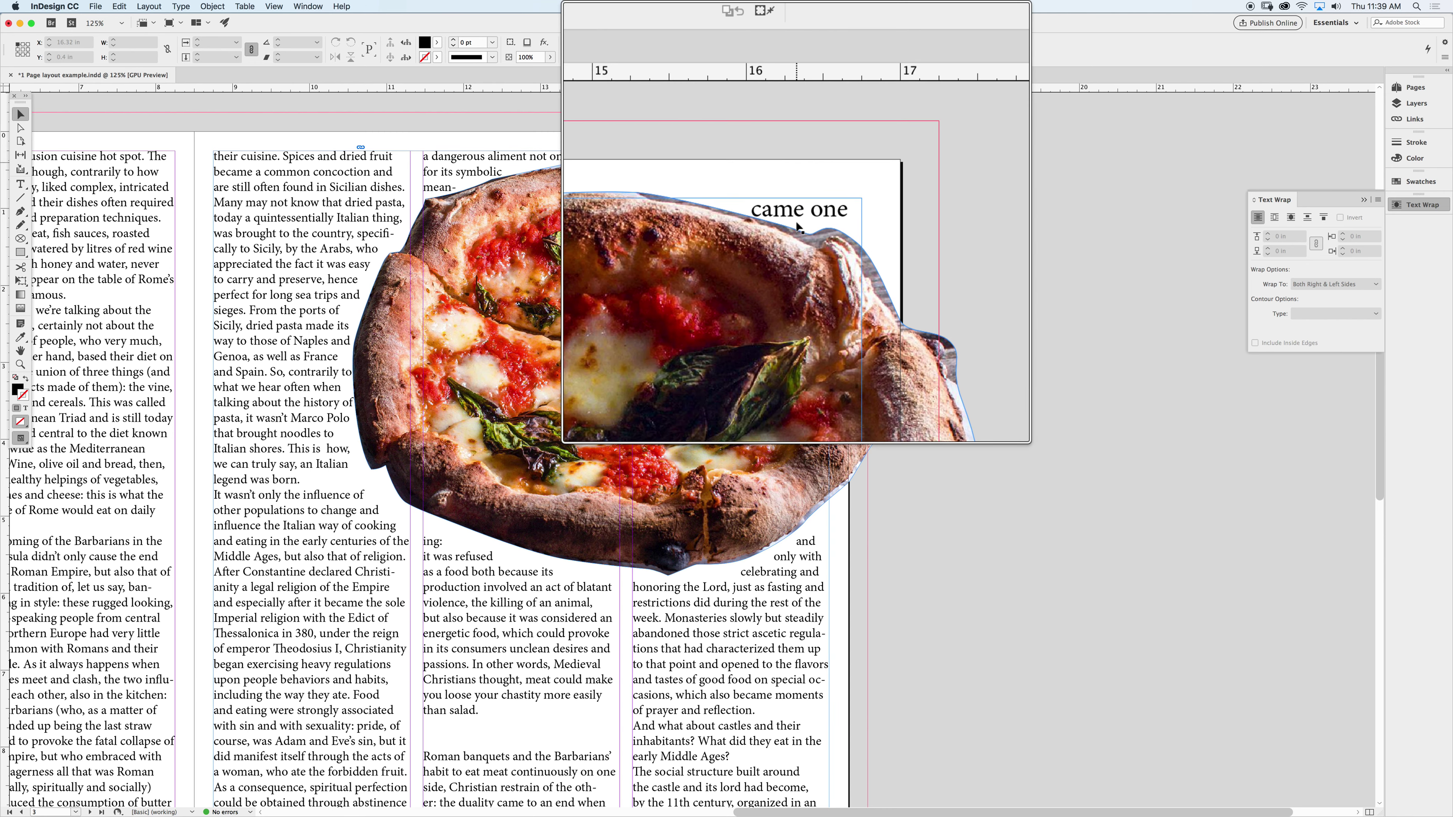
{"action": "left_click", "coordinate": [692, 224]}
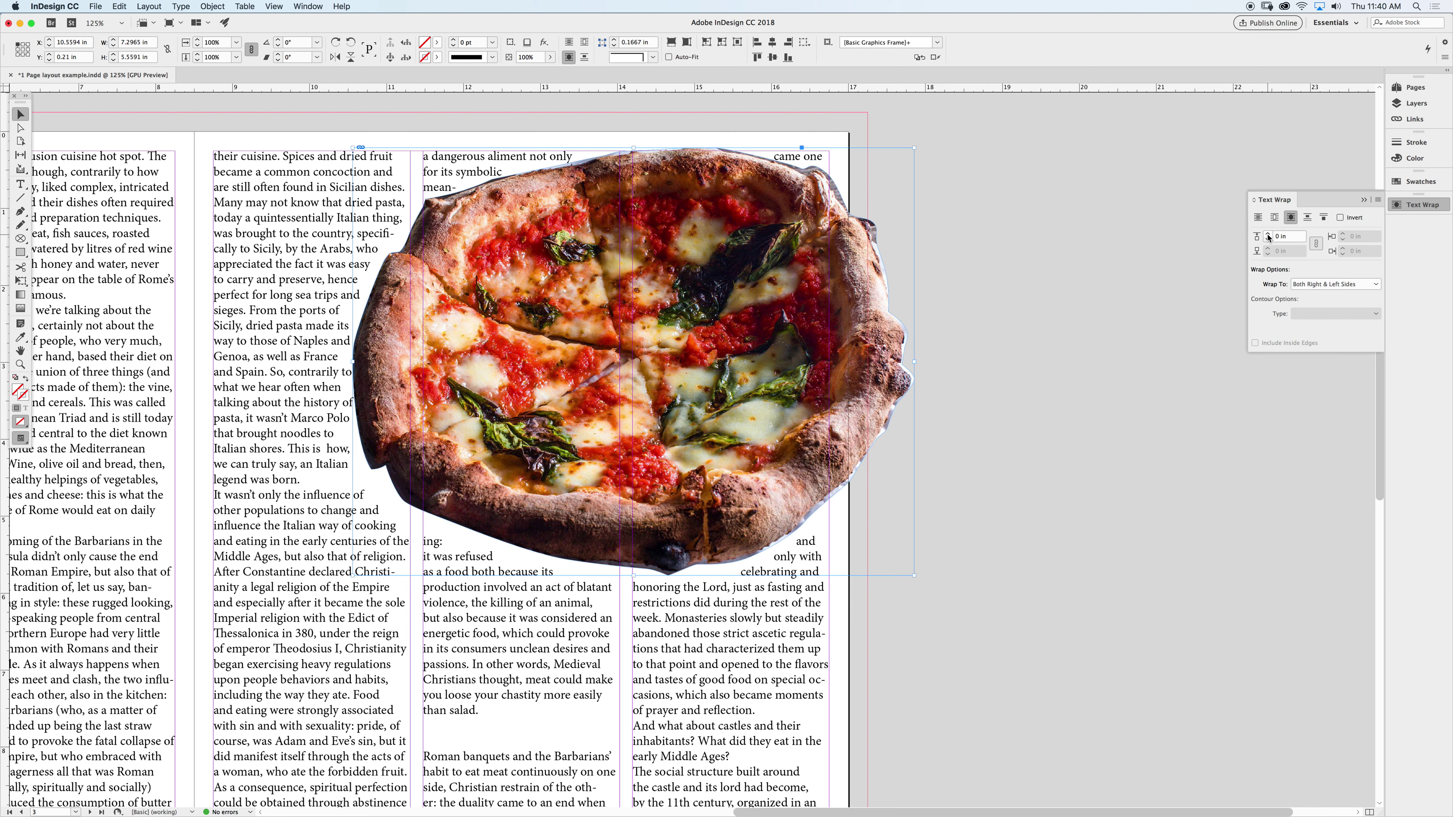
- Set the contour wrap offset to 0.1875 in, nudge the pizza slightly up and right, then deselect
{"action": "left_click", "coordinate": [1268, 234]}
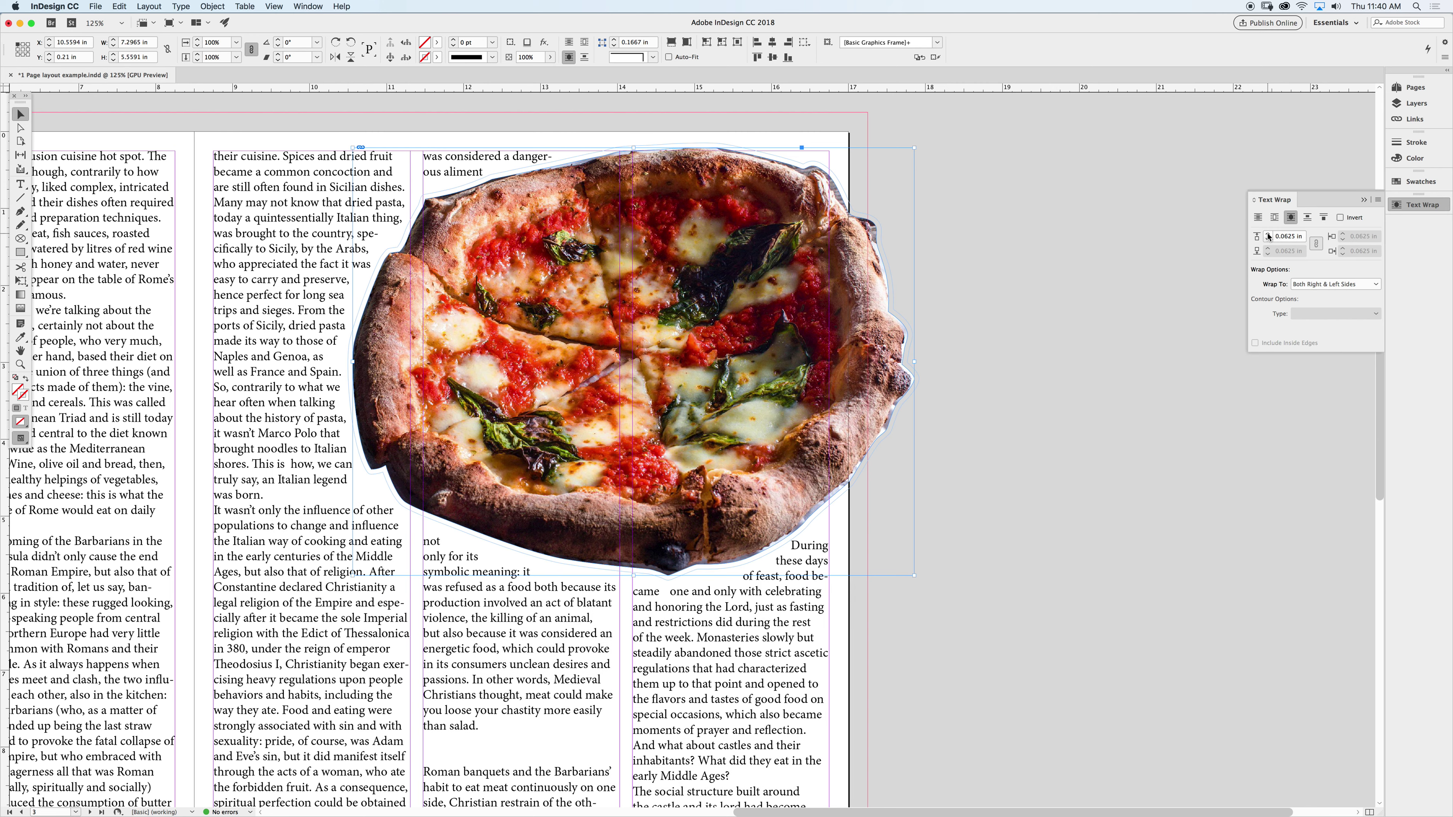
{"action": "left_click", "coordinate": [1267, 234]}
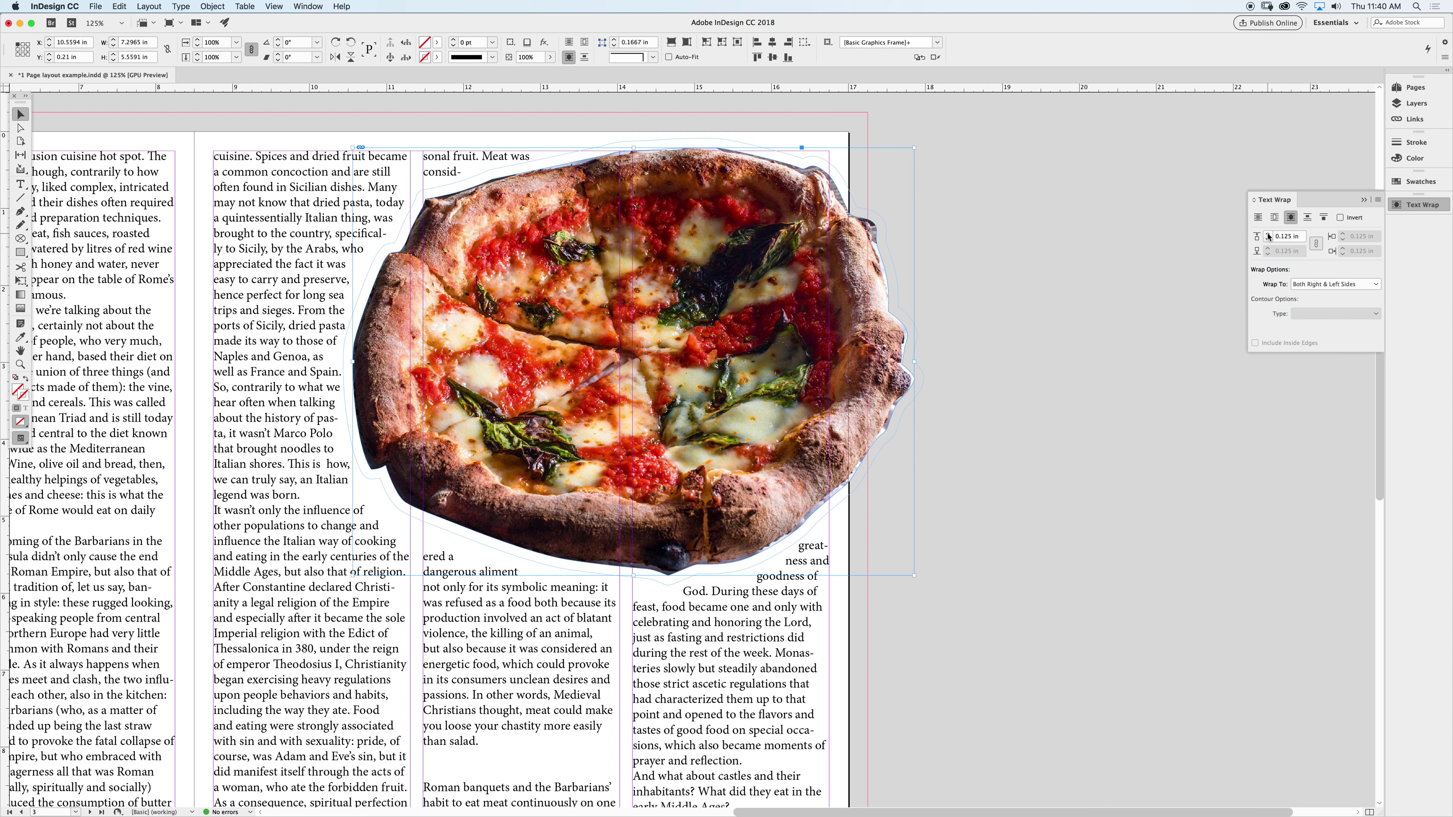
{"action": "left_click", "coordinate": [1267, 235]}
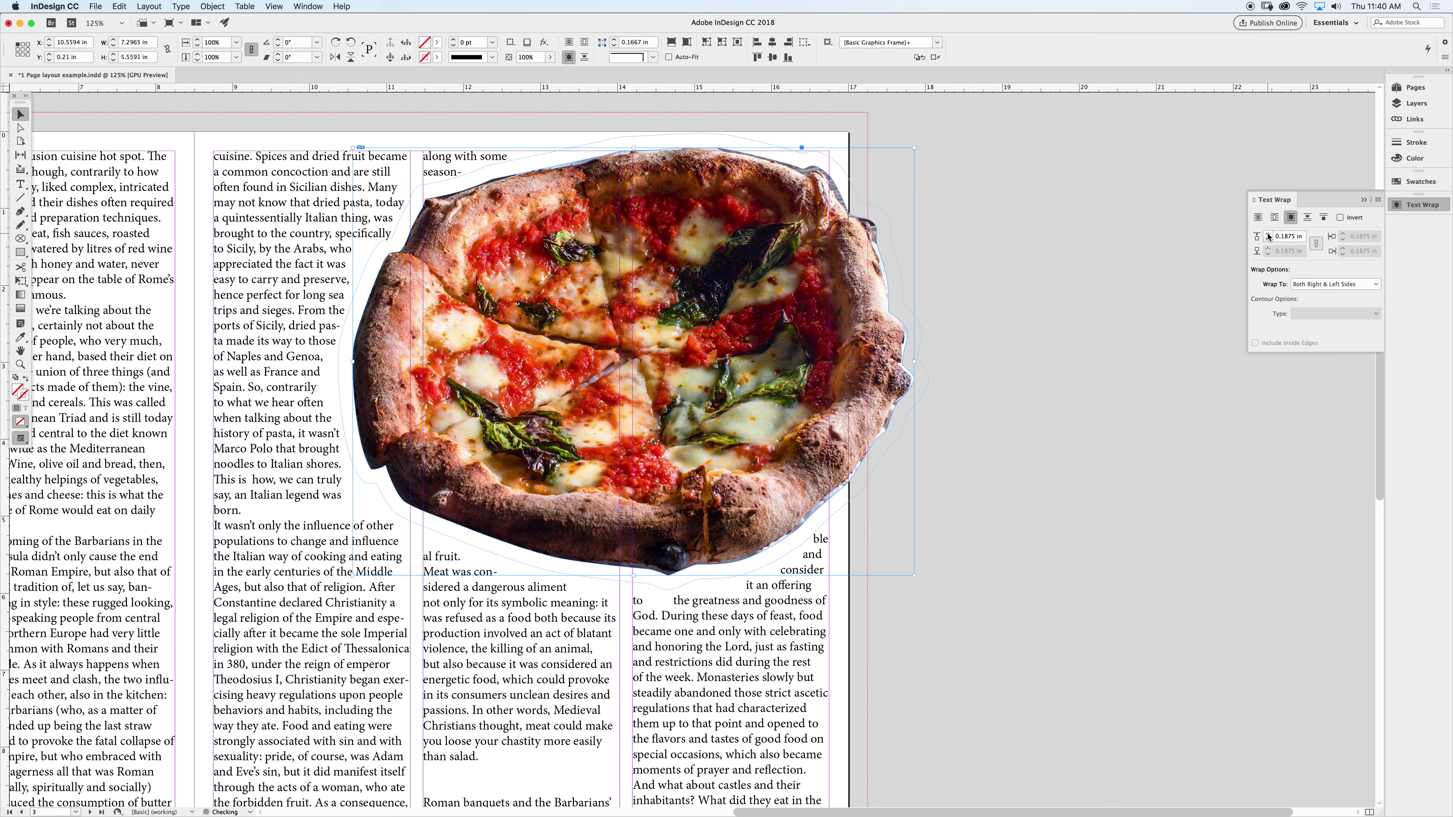
{"action": "left_click", "coordinate": [1268, 235]}
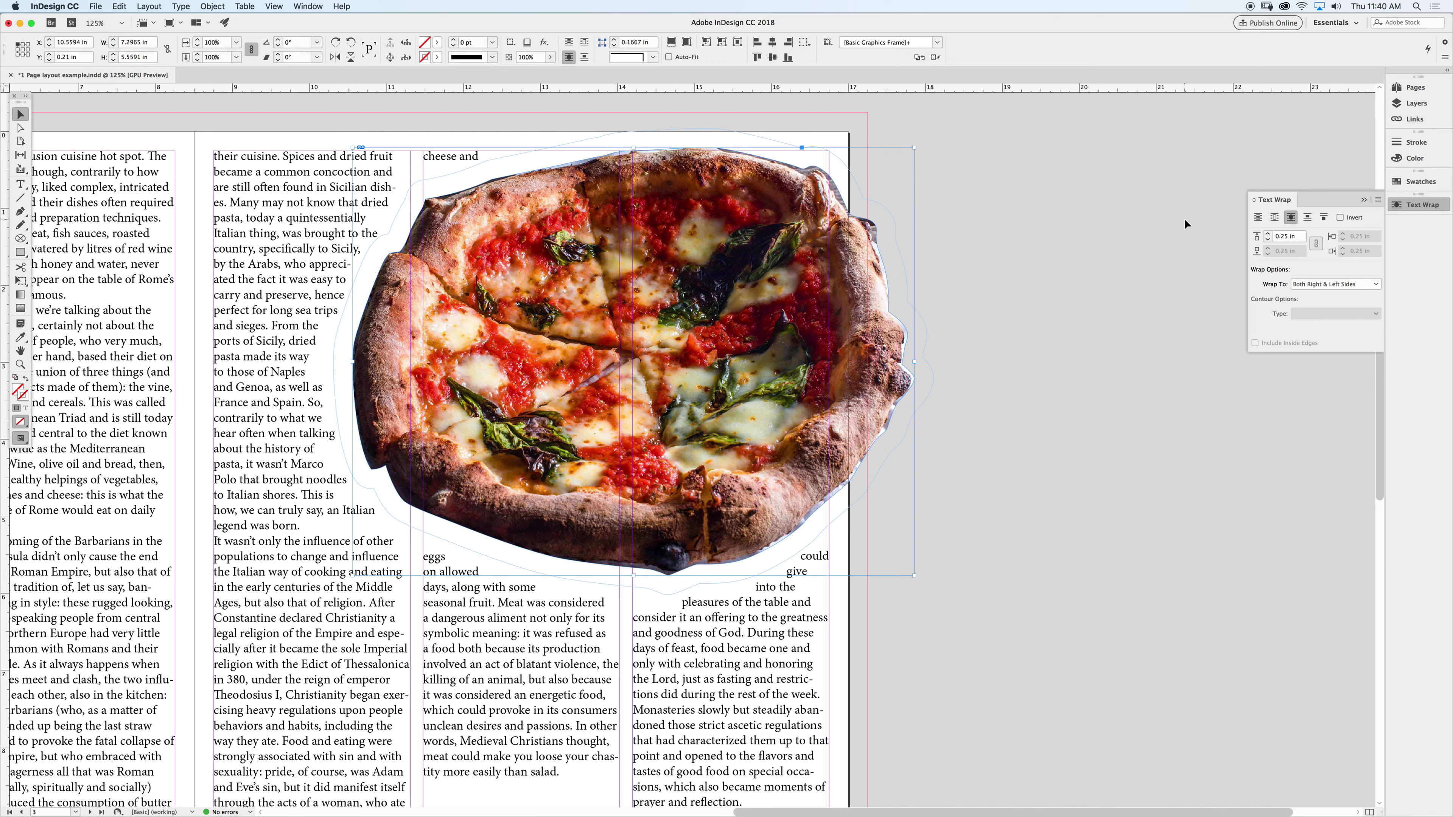
{"action": "left_click", "coordinate": [1267, 239]}
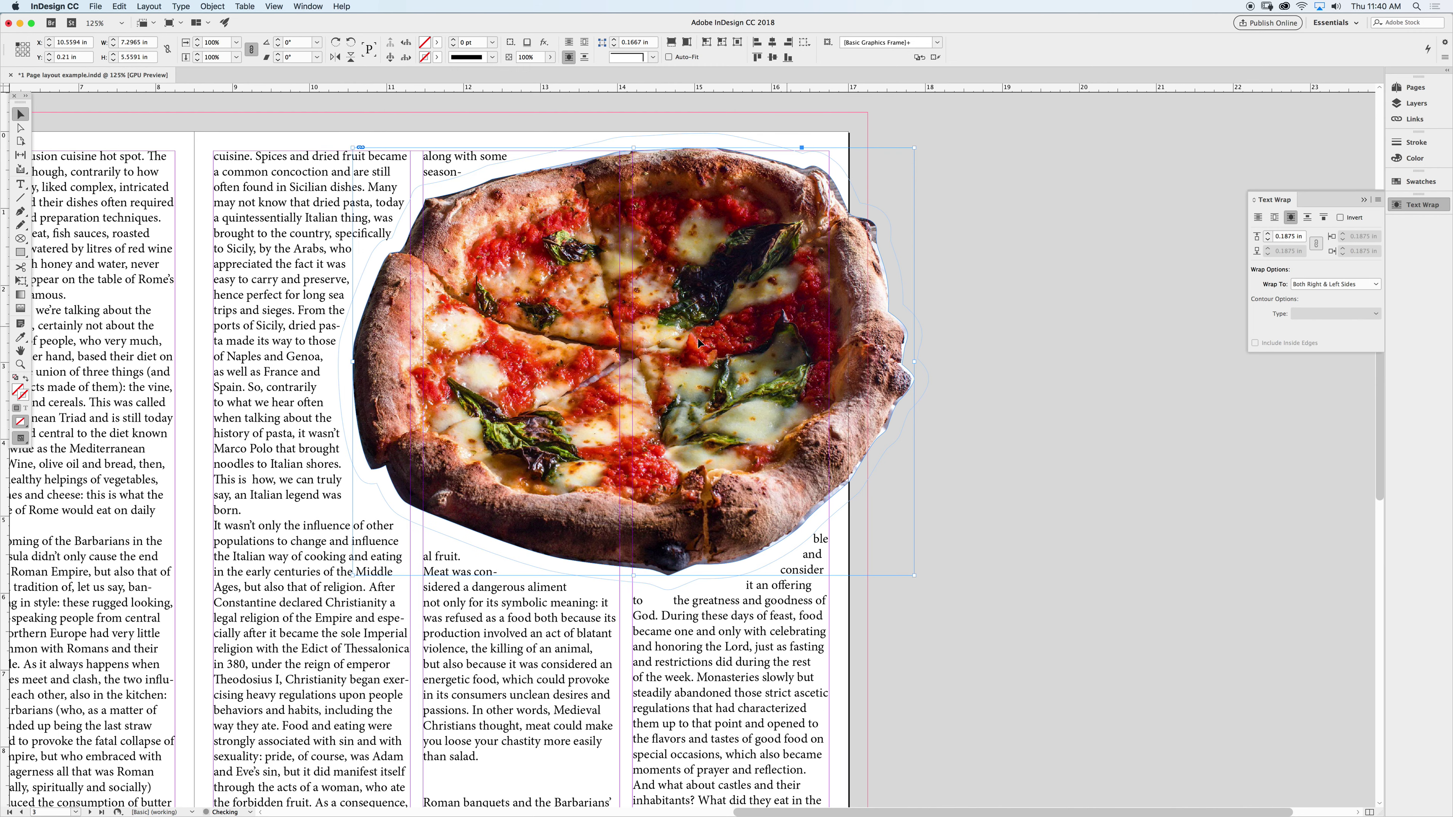
{"action": "left_click_drag", "start_coordinate": [644, 319], "coordinate": [647, 318]}
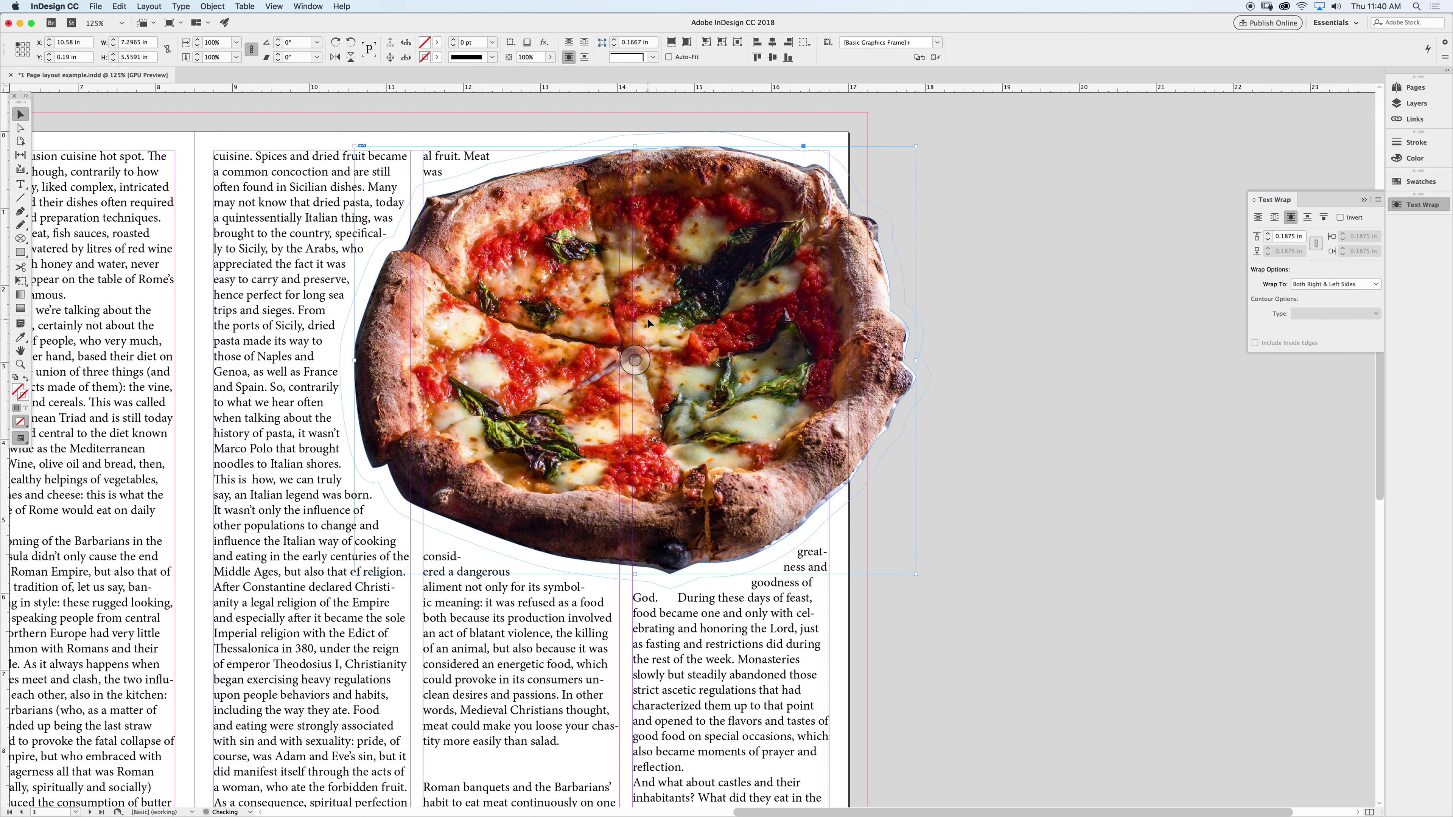
{"action": "left_click", "coordinate": [1001, 333]}
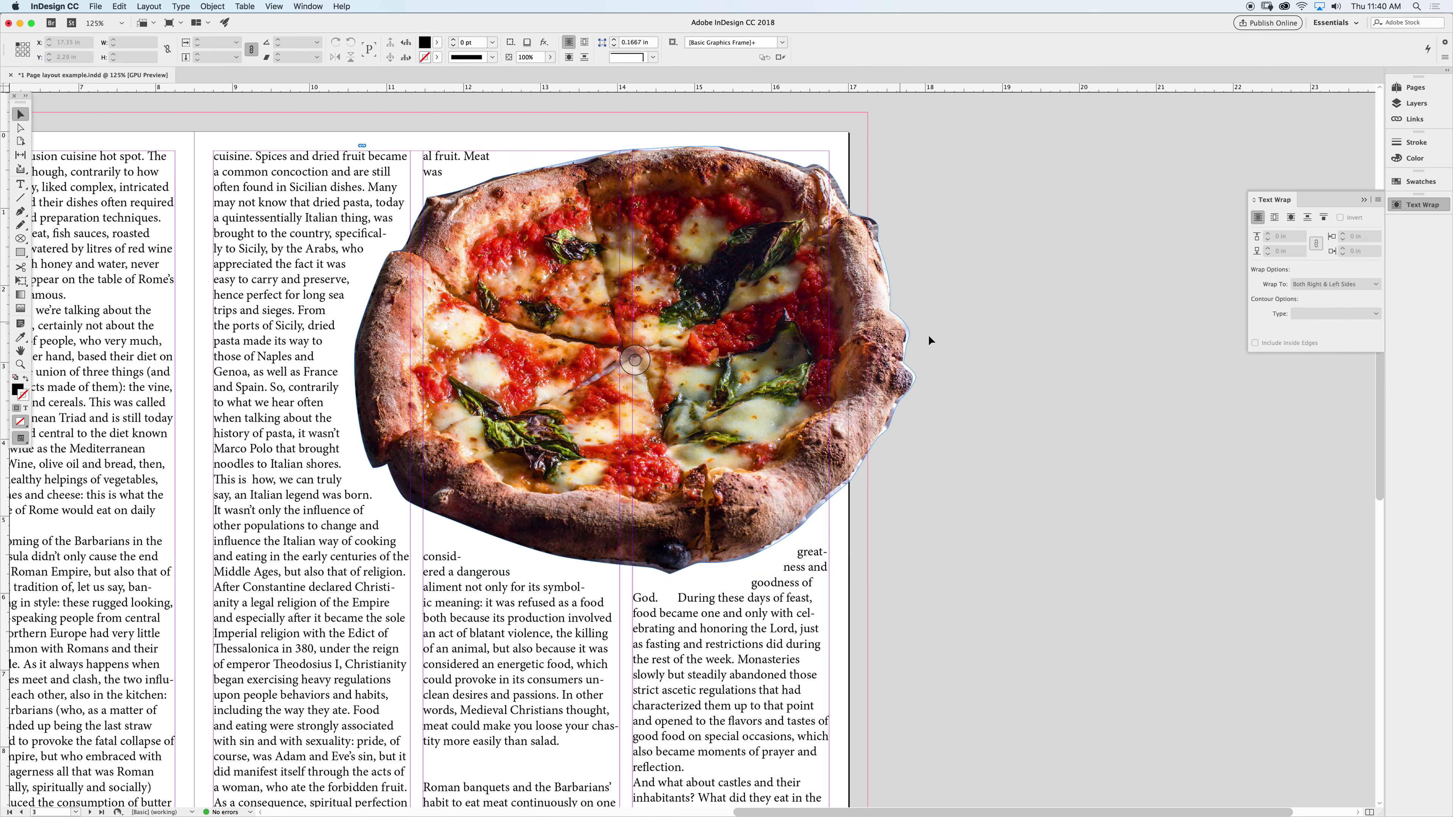